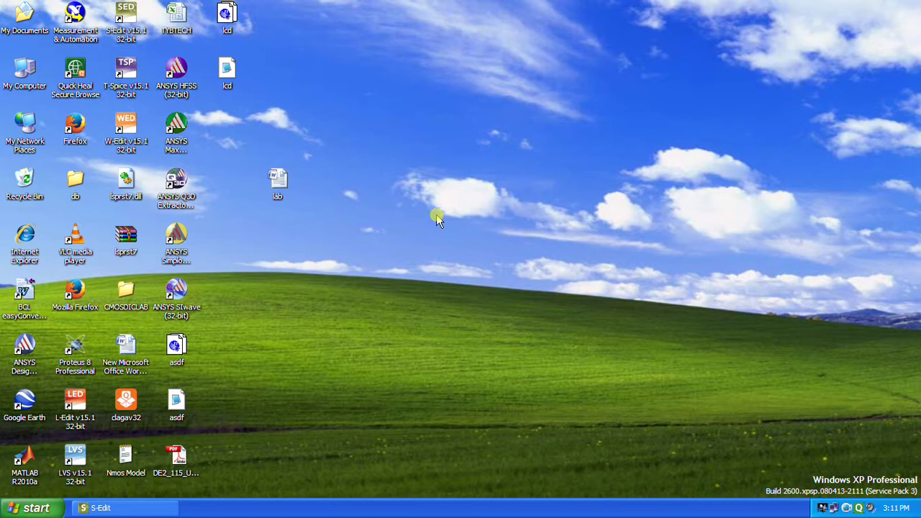
Switch to S-Edit and create a new design named pract2 in the Tanner EDA\TYBtech folder.
left_click(140, 508)
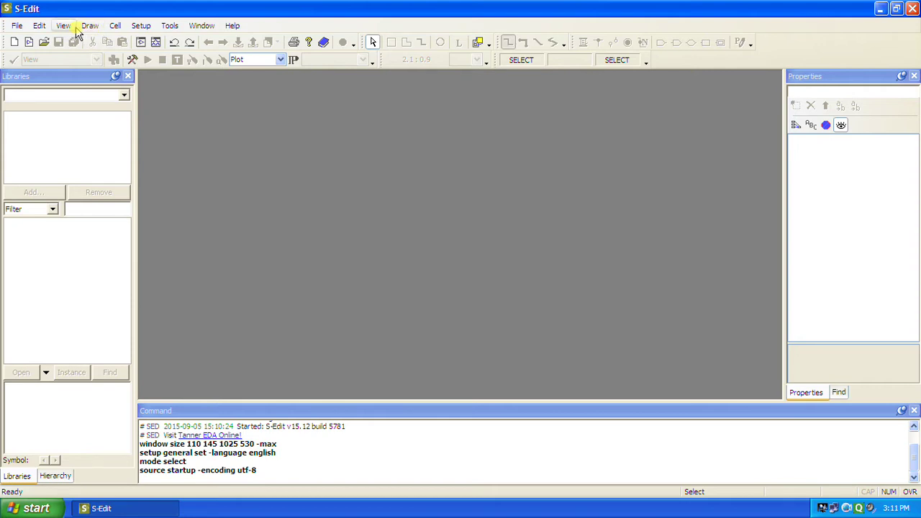
left_click(15, 26)
mouse_move(183, 41)
left_click(227, 40)
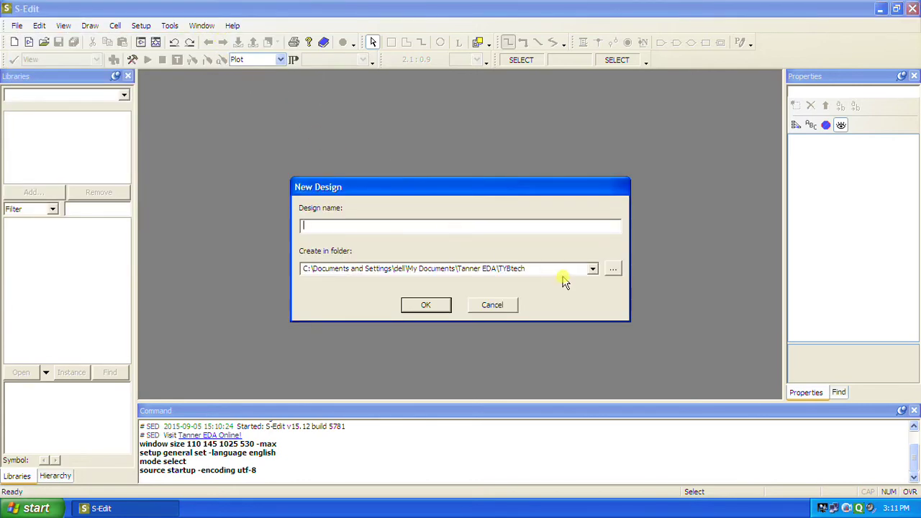
left_click(613, 269)
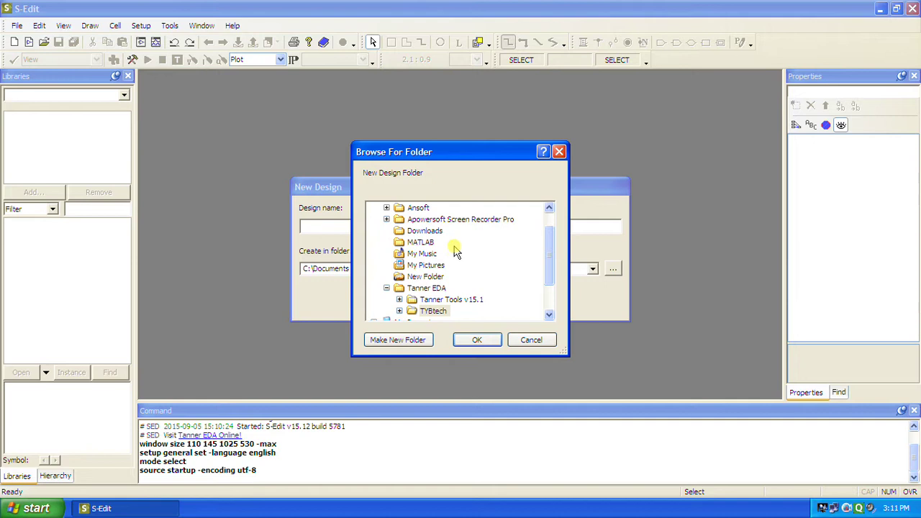
left_click(427, 287)
double_click(434, 312)
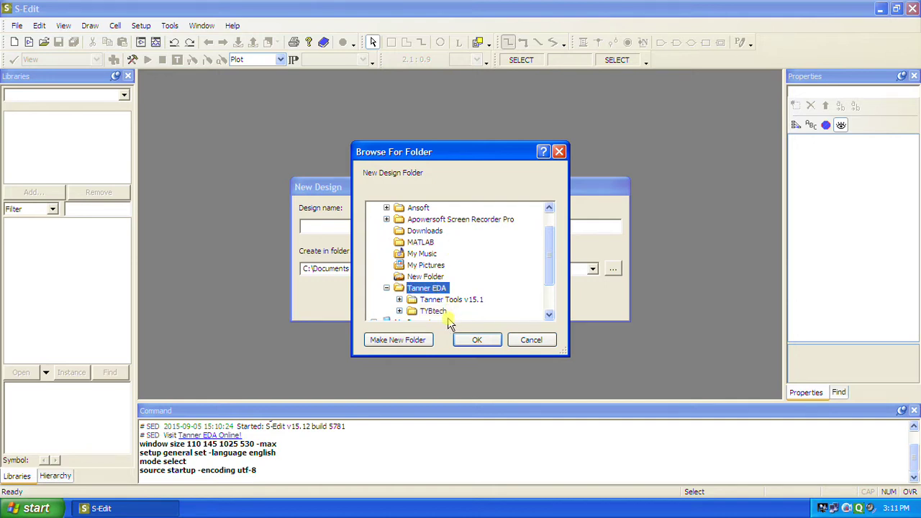
scroll(485, 317, "down", 1)
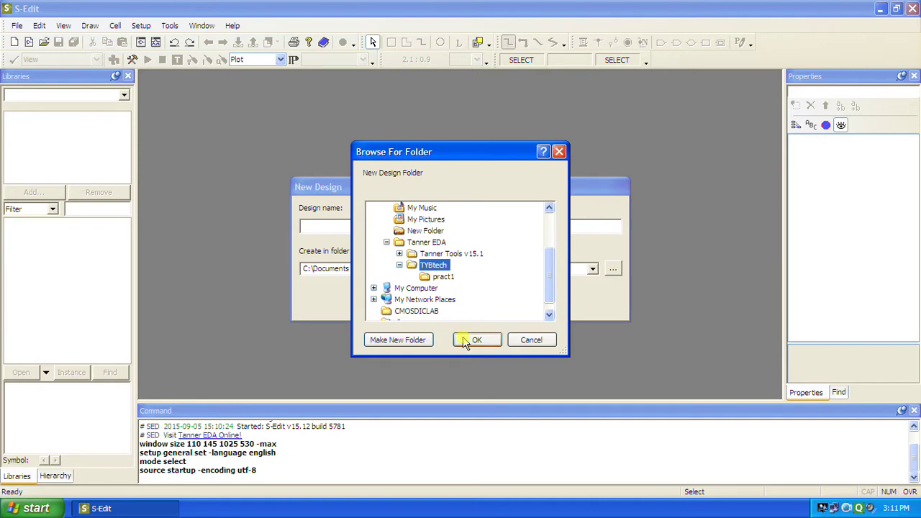
left_click(474, 340)
left_click(485, 230)
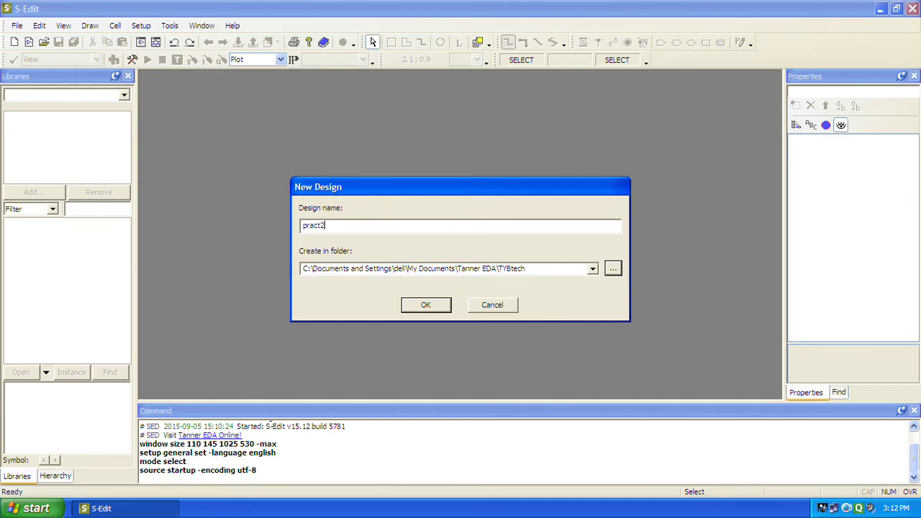
left_click(423, 307)
Start adding a library to the pract2 design and browse to the Tanner EDA\Tanner Tools v15.1 folder.
left_click(34, 192)
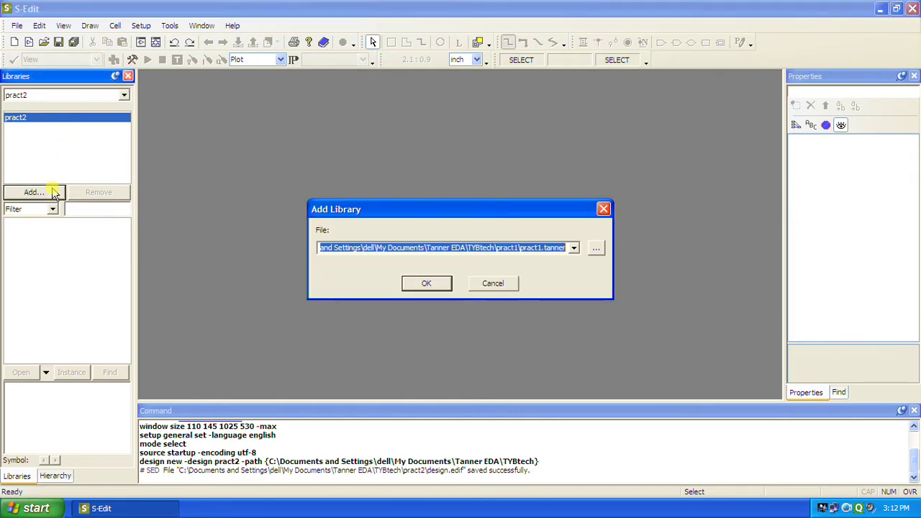
left_click(597, 248)
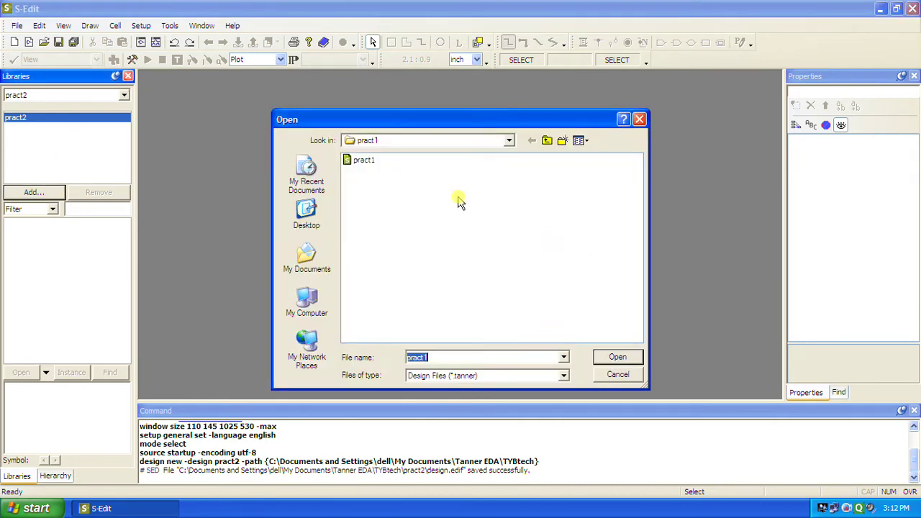
left_click(547, 140)
left_click(547, 140)
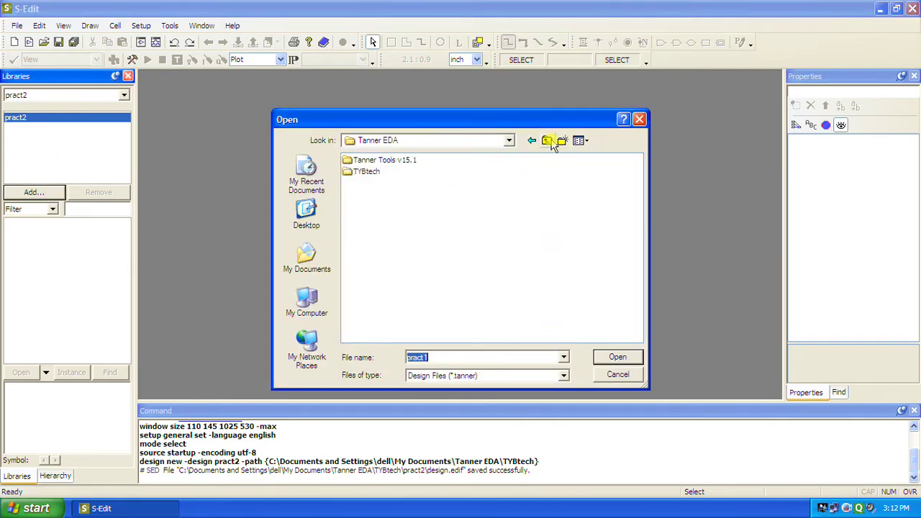
double_click(415, 161)
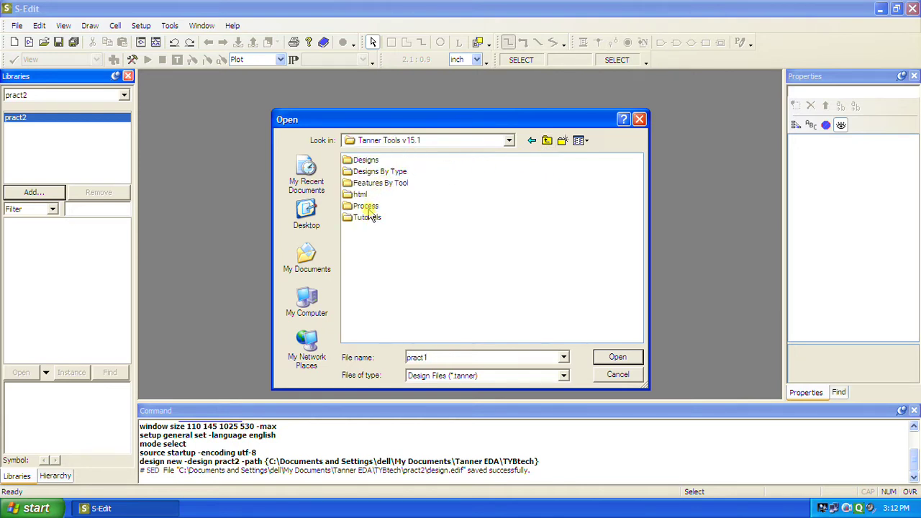
left_click(546, 141)
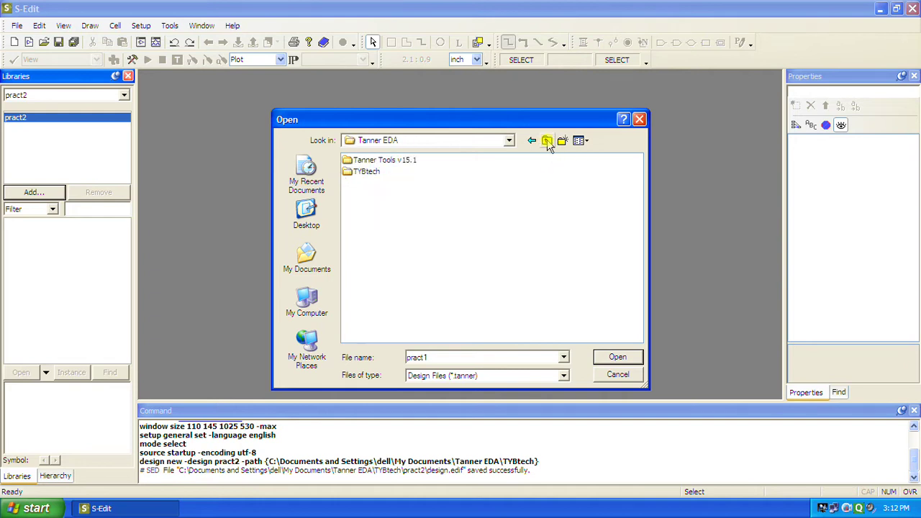
left_click(548, 142)
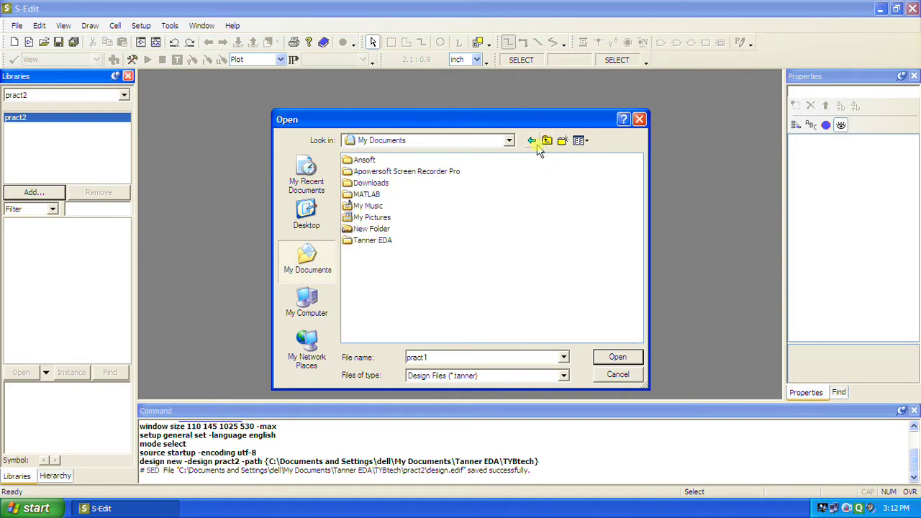
double_click(370, 240)
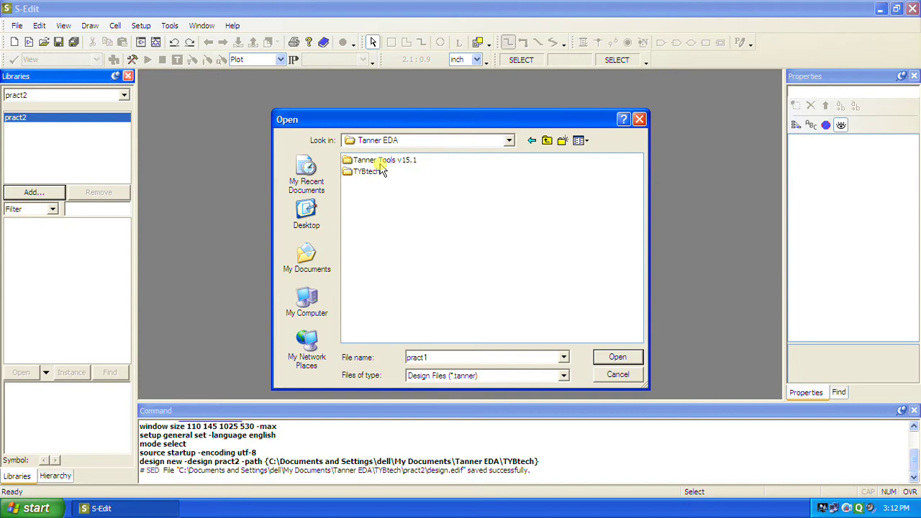
double_click(380, 161)
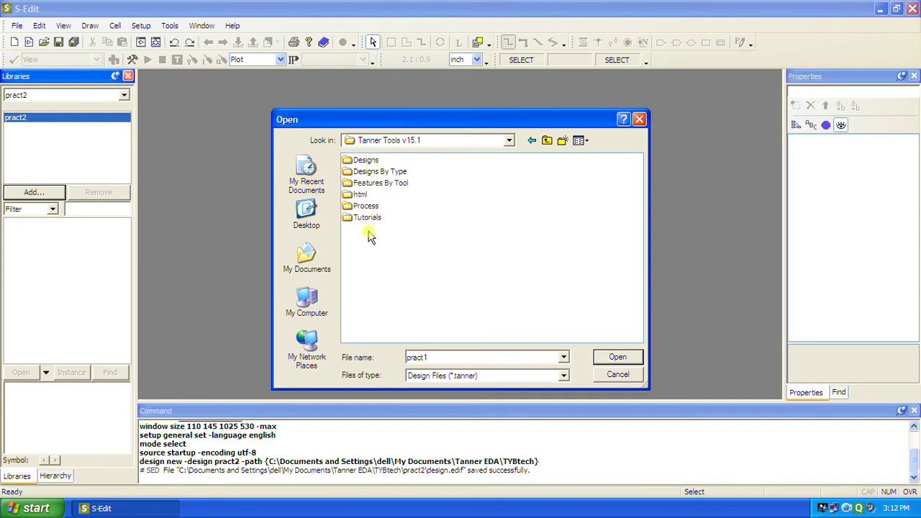
double_click(375, 173)
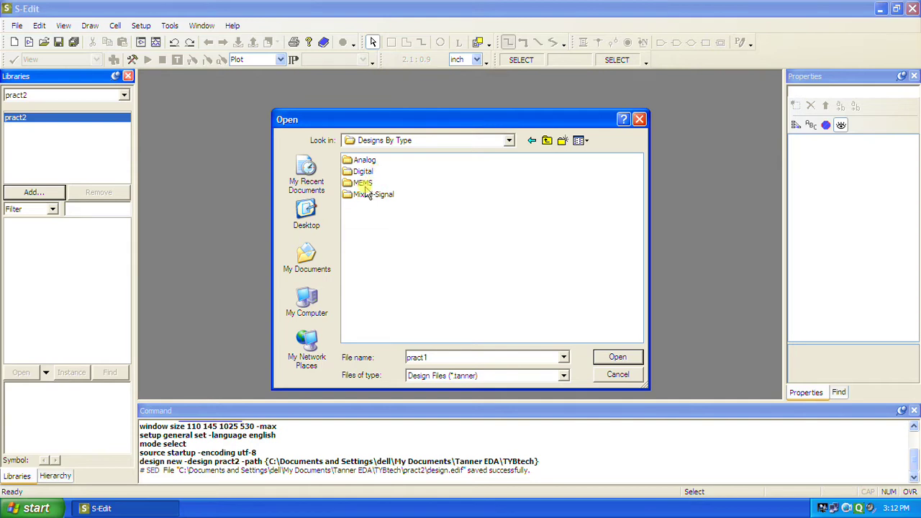
left_click(547, 140)
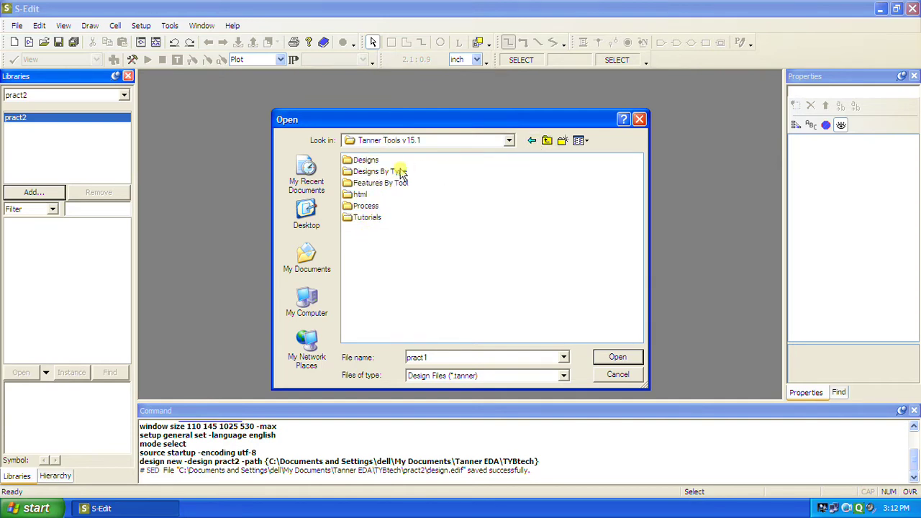
Add the Devices library from Process\Standard_Libraries\Devices to the pract2 design.
double_click(366, 206)
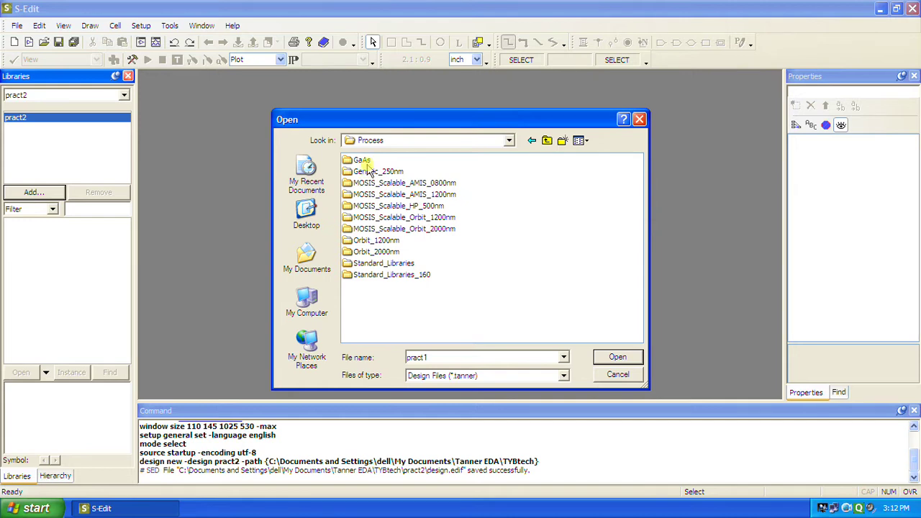
double_click(379, 263)
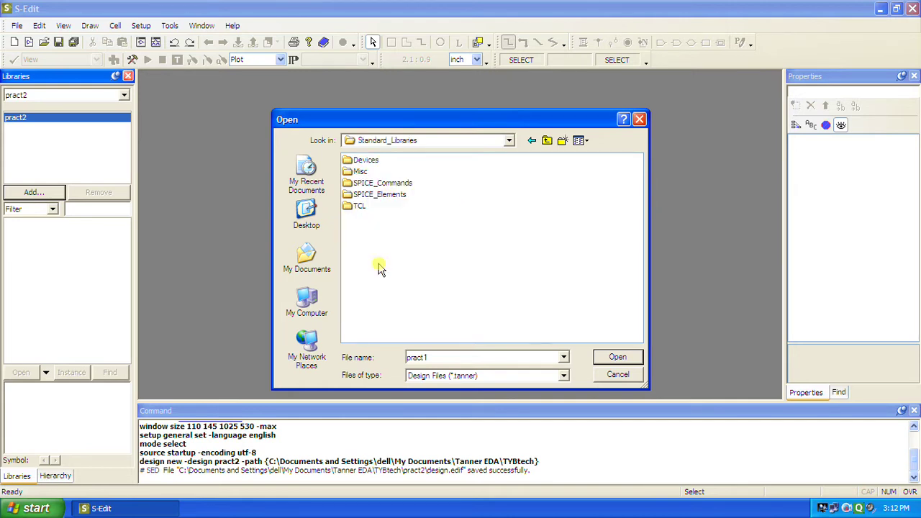
double_click(370, 160)
left_click(363, 174)
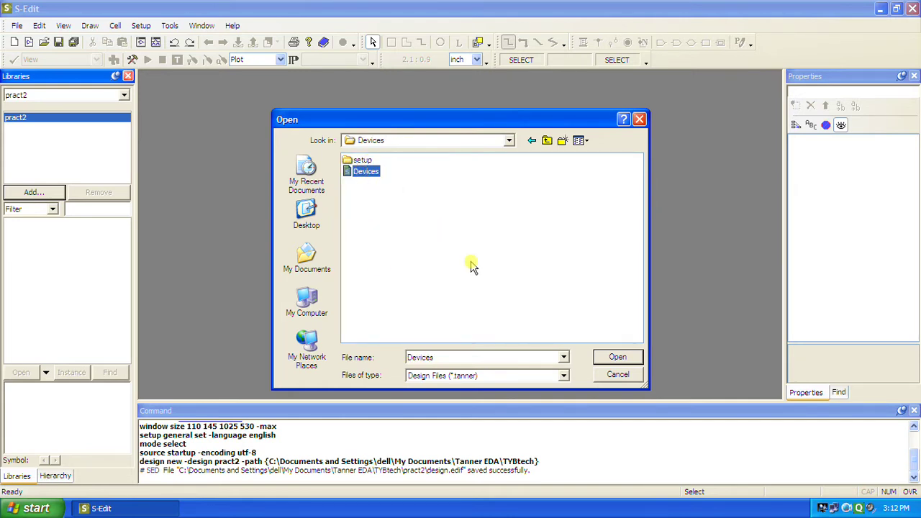
left_click(616, 357)
left_click(426, 285)
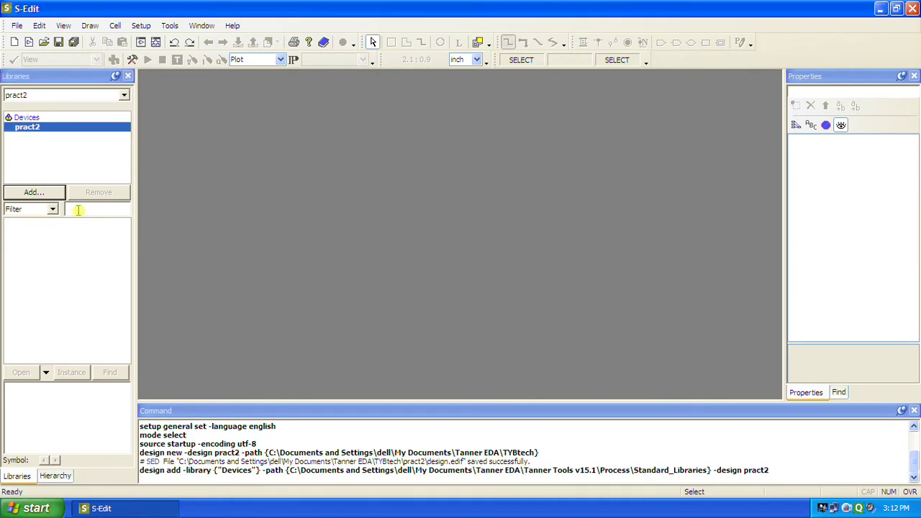
Add the Misc library from the Standard_Libraries folder to the pract2 design.
left_click(33, 192)
left_click(597, 248)
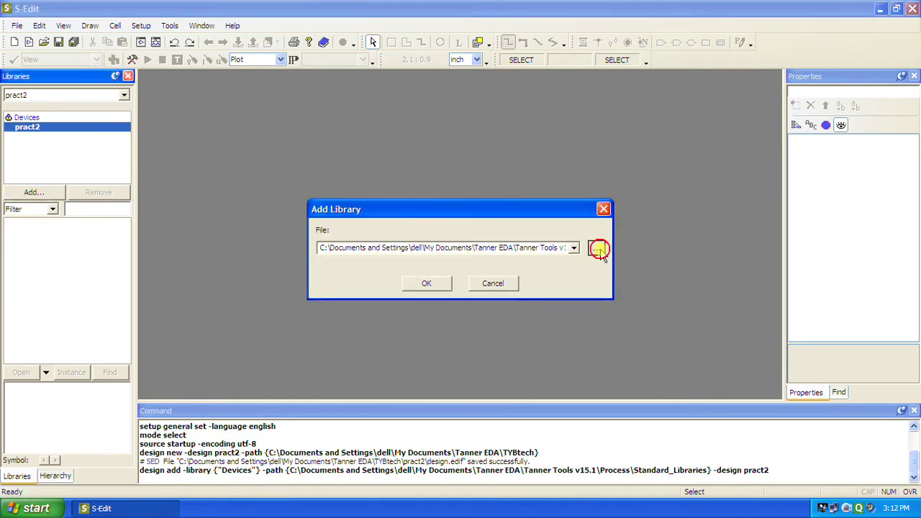
left_click(547, 141)
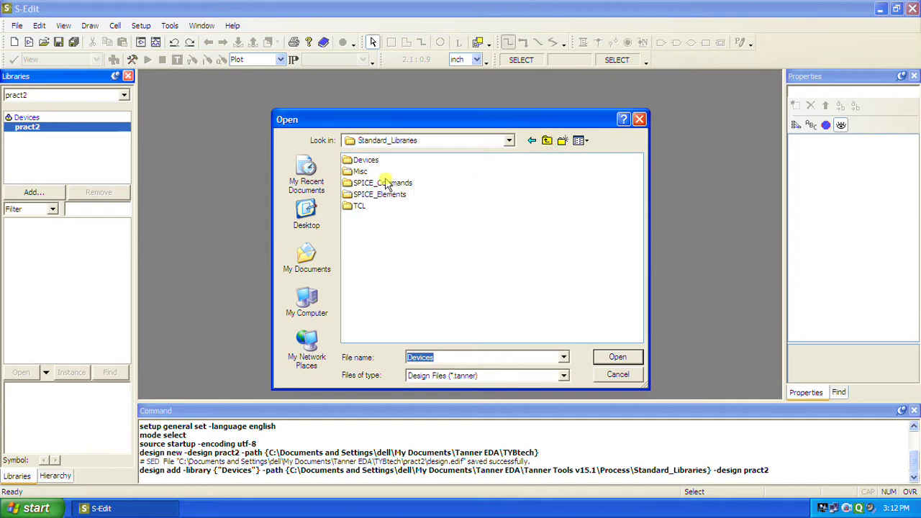
double_click(362, 171)
left_click(358, 184)
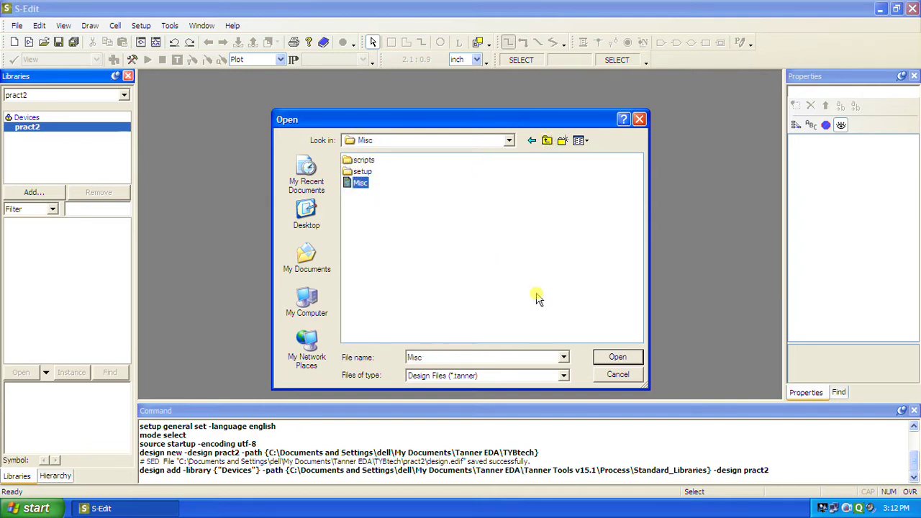
left_click(616, 357)
left_click(429, 284)
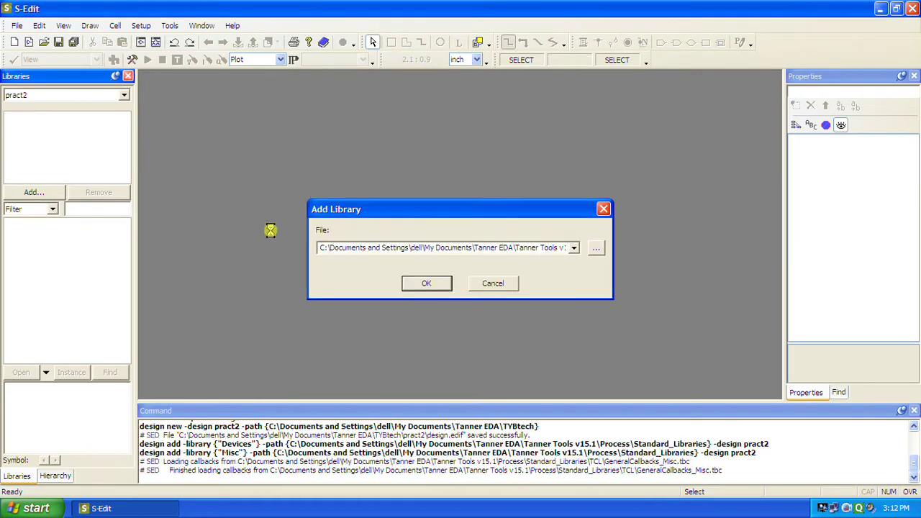
Add the SPICE_Commands library from the Standard_Libraries folder to the pract2 design.
left_click(33, 193)
left_click(597, 249)
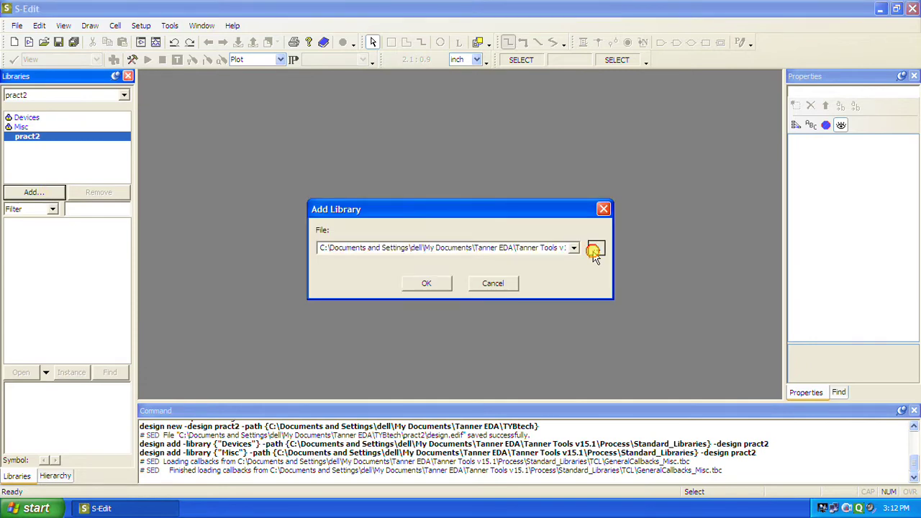
left_click(548, 141)
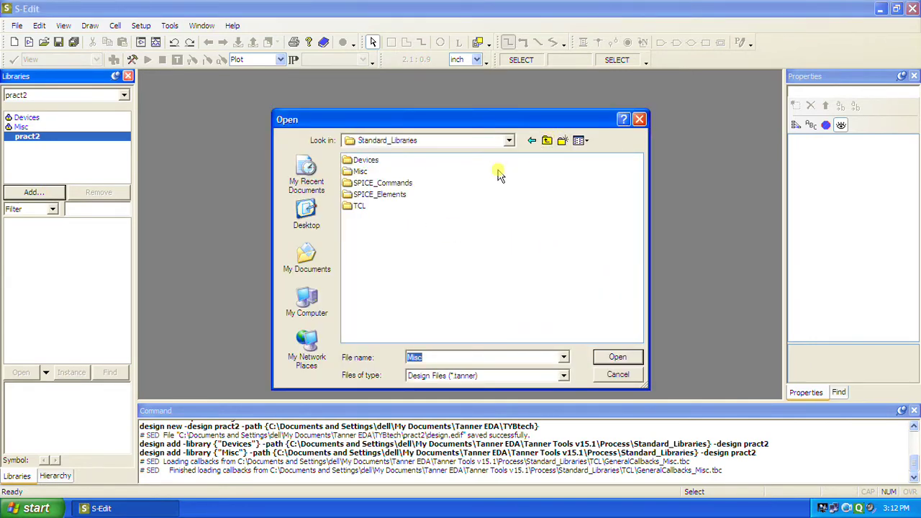
double_click(375, 185)
left_click(376, 184)
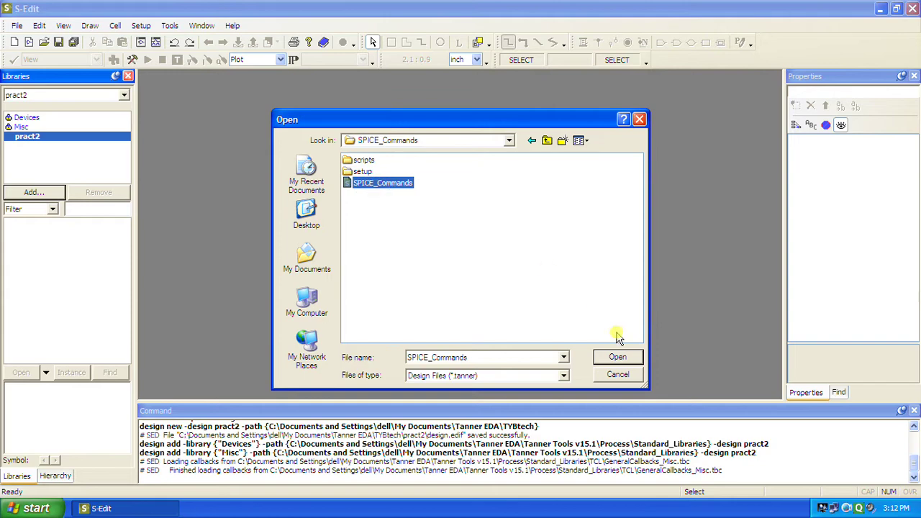
left_click(633, 357)
left_click(408, 285)
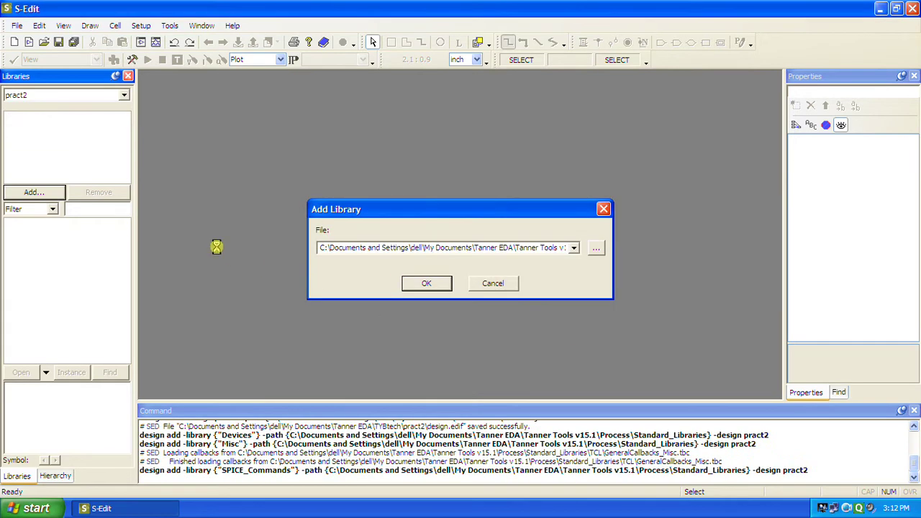
Add the SPICE_Elements library from the Standard_Libraries folder to the pract2 design.
left_click(37, 192)
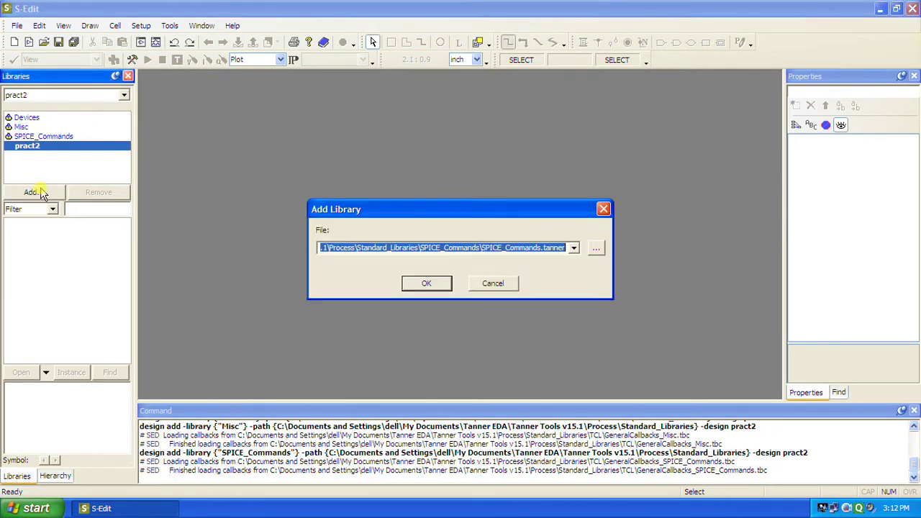
left_click(595, 247)
left_click(549, 140)
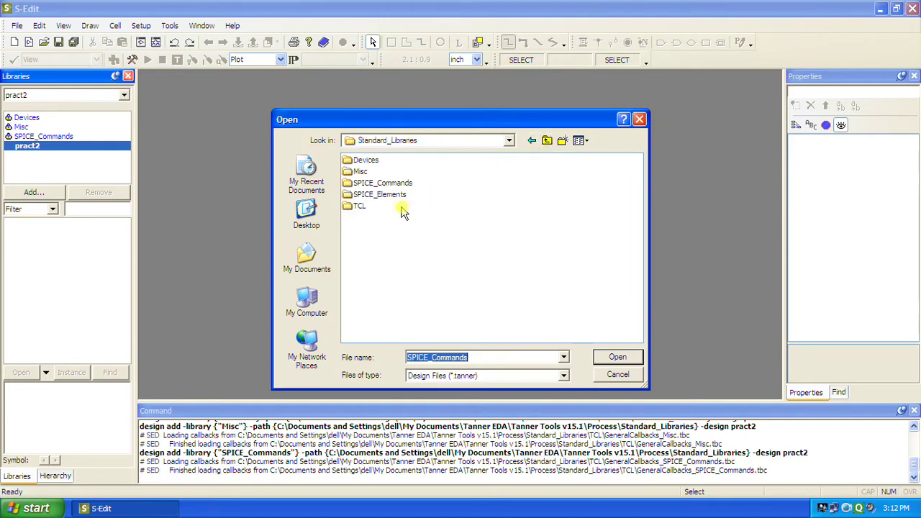
double_click(379, 194)
left_click(375, 171)
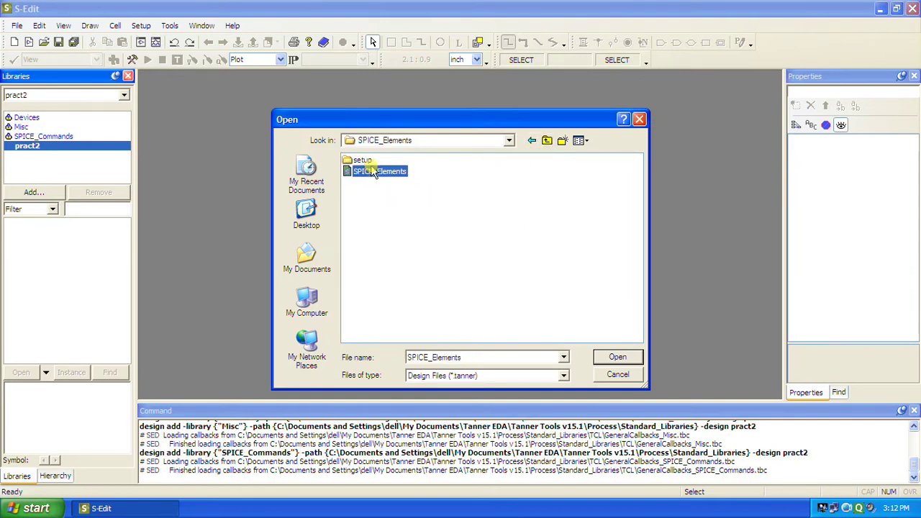
left_click(617, 356)
left_click(427, 283)
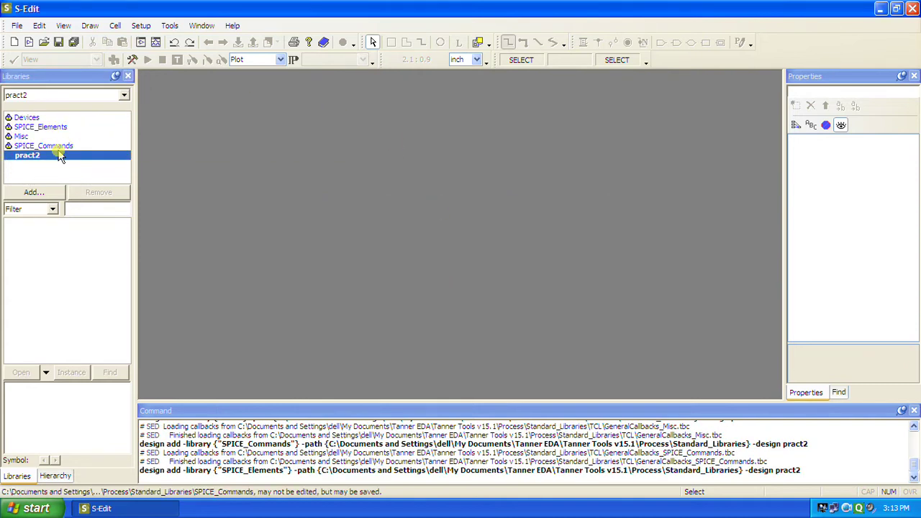
Create a new schematic view for Cell0 in pract2, with interface and view name view0.
left_click(115, 26)
left_click(117, 43)
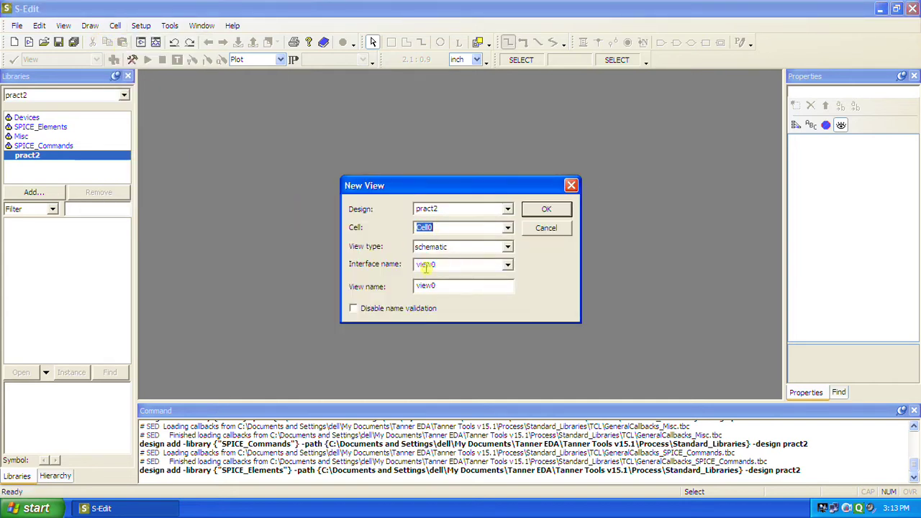
left_click(545, 209)
double_click(636, 198)
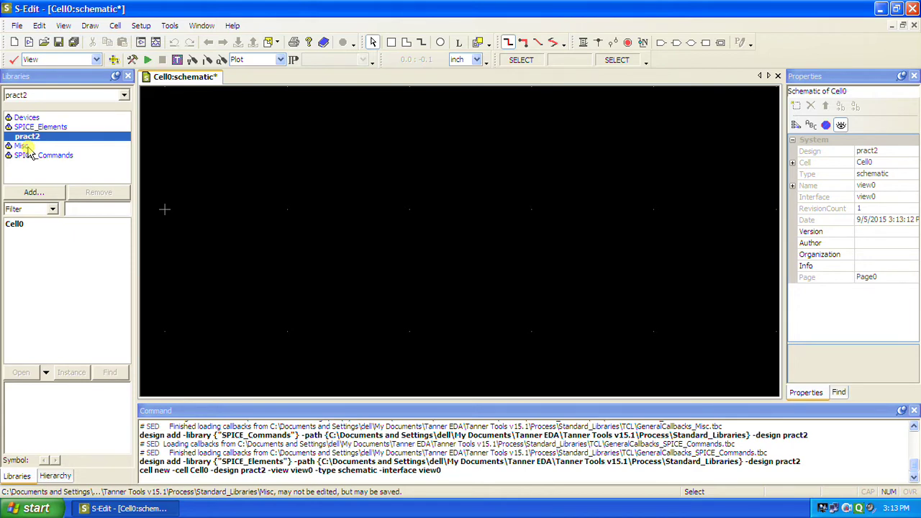
Place two NMOS transistors from the Devices library in the schematic, one directly below the other.
left_click(24, 119)
left_click(22, 309)
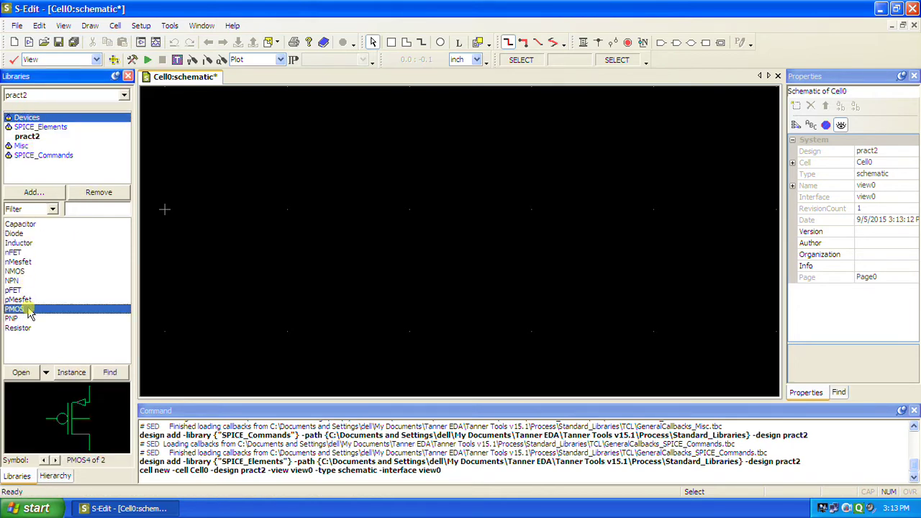
left_click(27, 271)
left_click(71, 372)
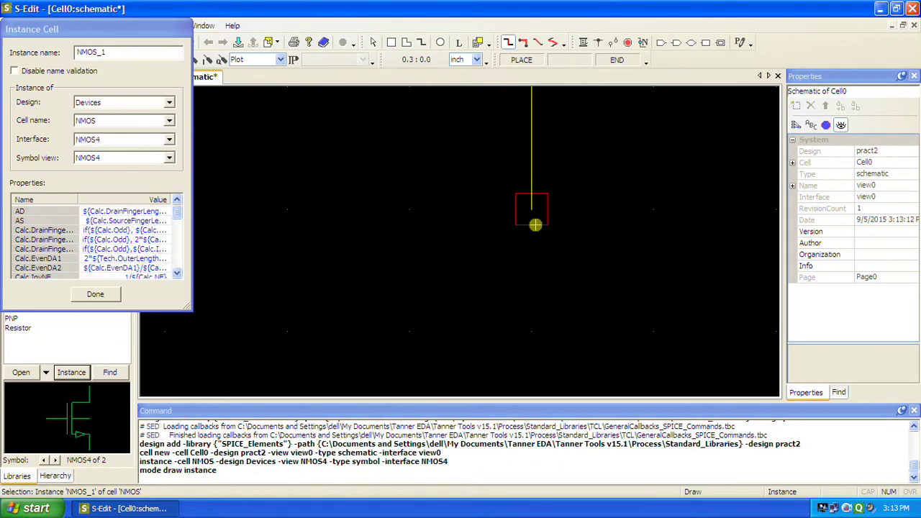
scroll(504, 272, "down", 1)
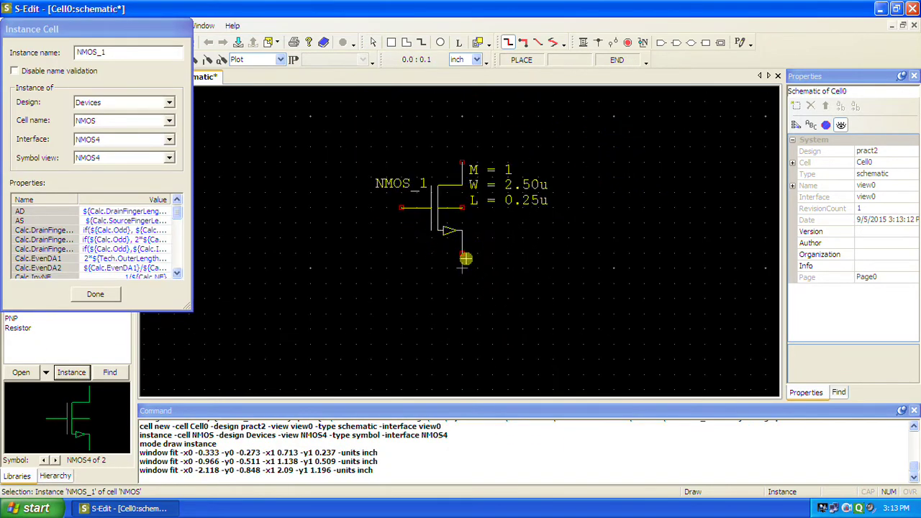
scroll(465, 258, "down", 1)
left_click(439, 256)
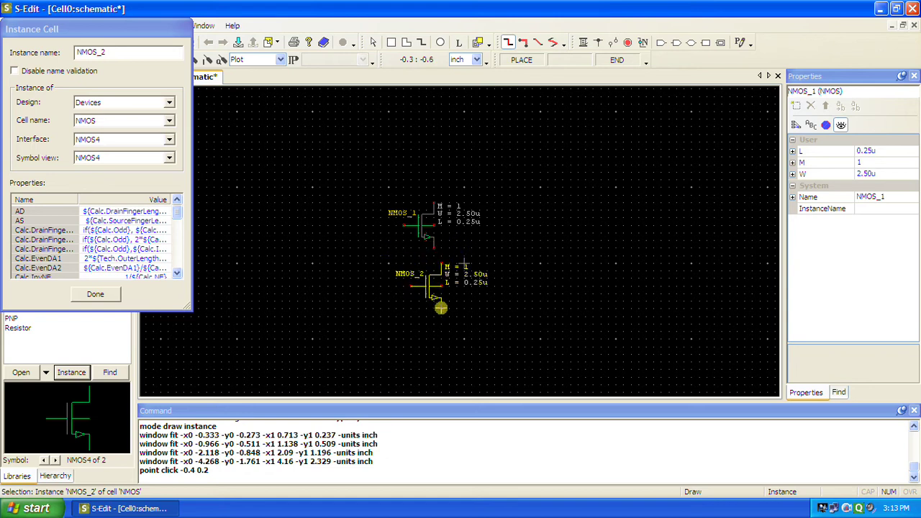
left_click(433, 306)
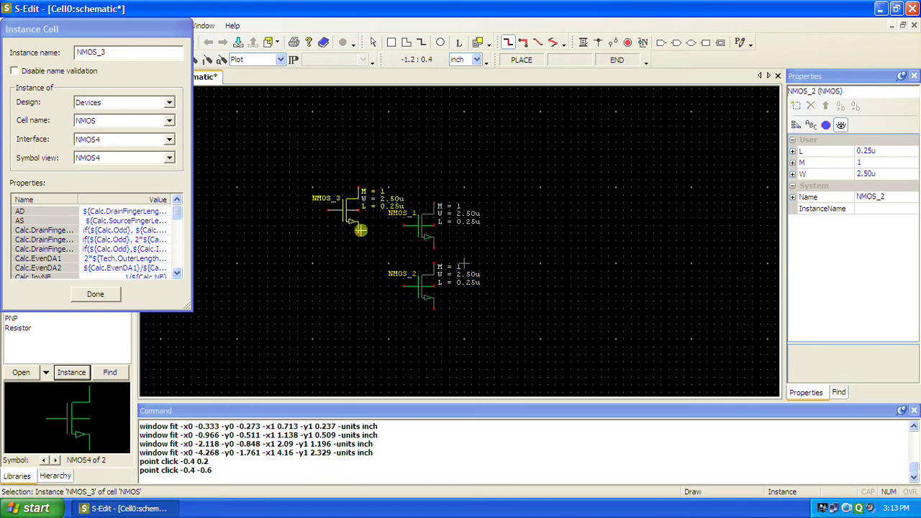
left_click(153, 126)
left_click(128, 147)
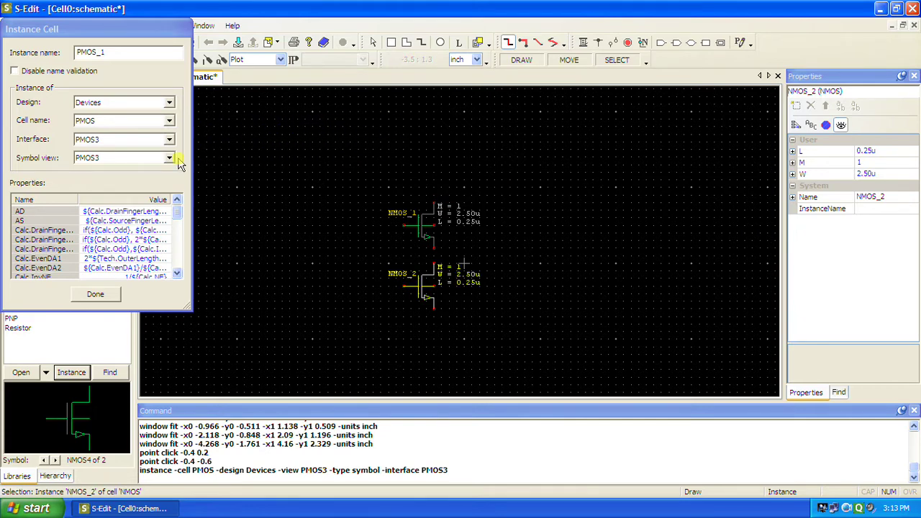
left_click(116, 295)
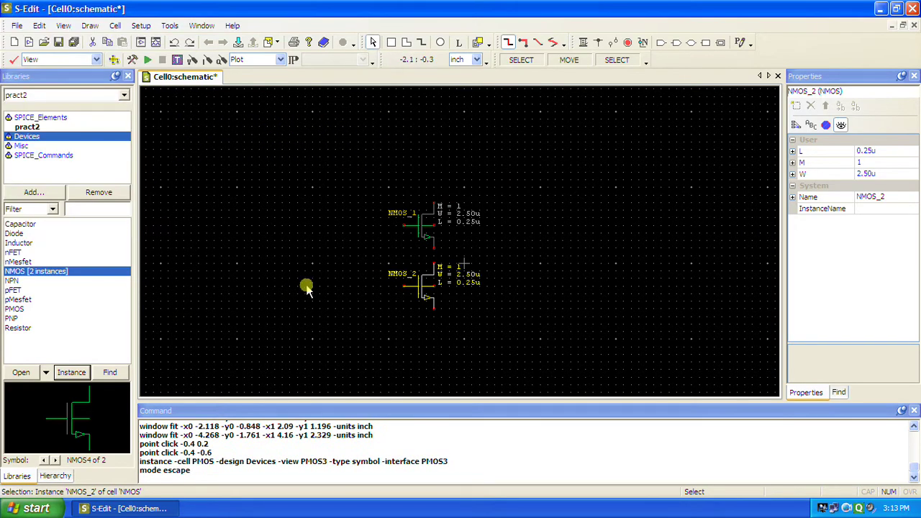
Place two PMOS transistors with the PMOS4 symbol from the Devices library side by side above the NMOS pair.
left_click(21, 310)
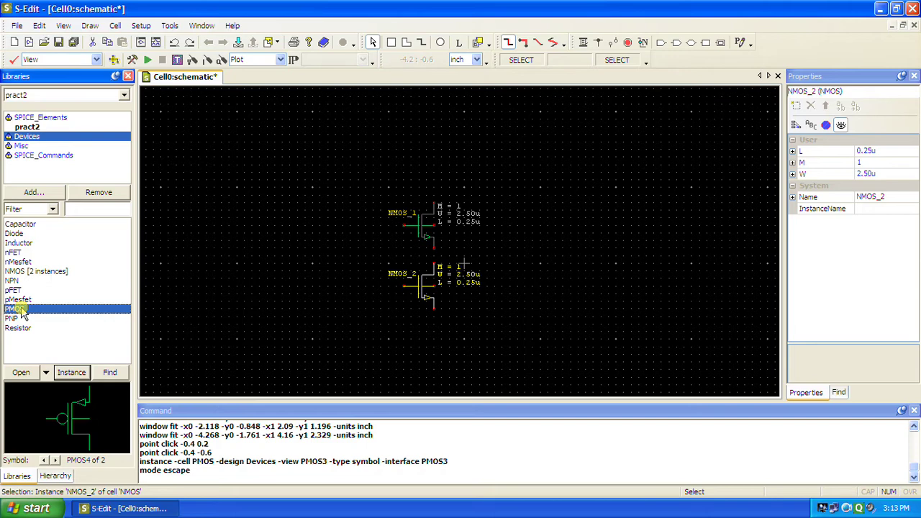
left_click(72, 374)
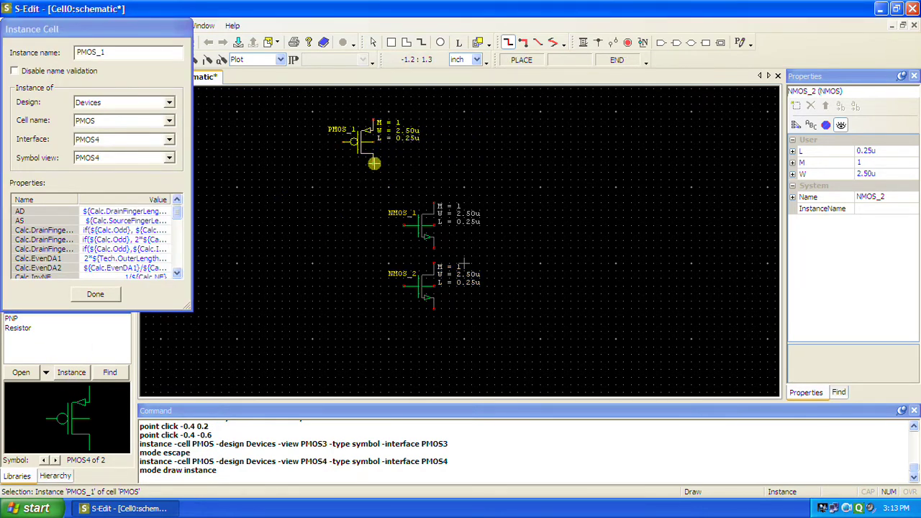
left_click(371, 163)
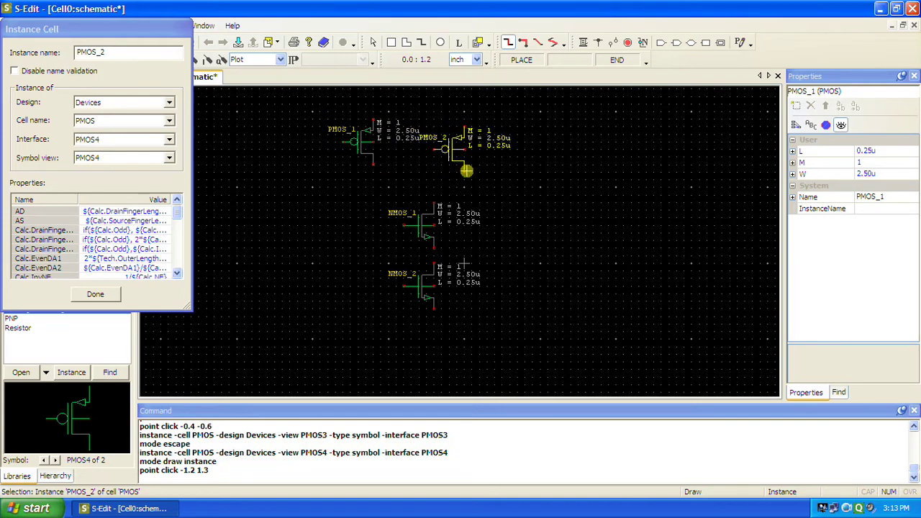
left_click(473, 163)
left_click(97, 295)
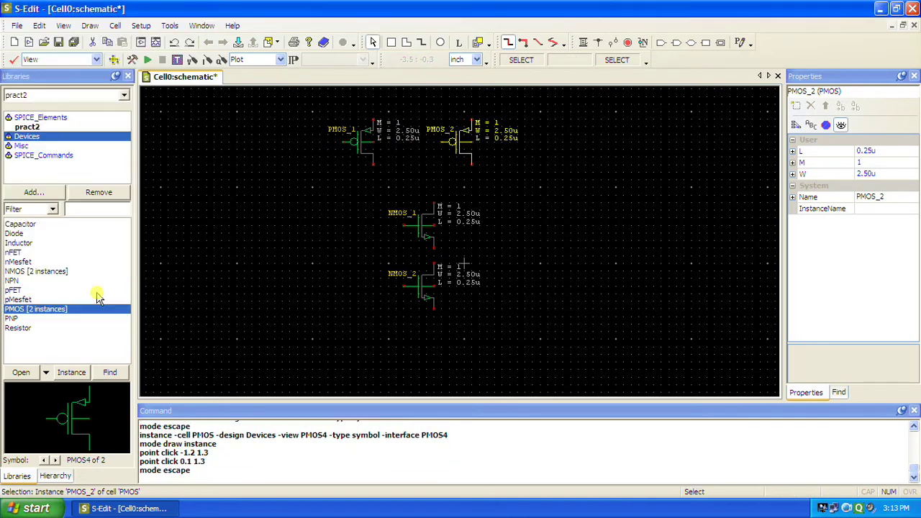
Wire the upper terminals of the two PMOS transistors together with a line running above them.
left_click(591, 42)
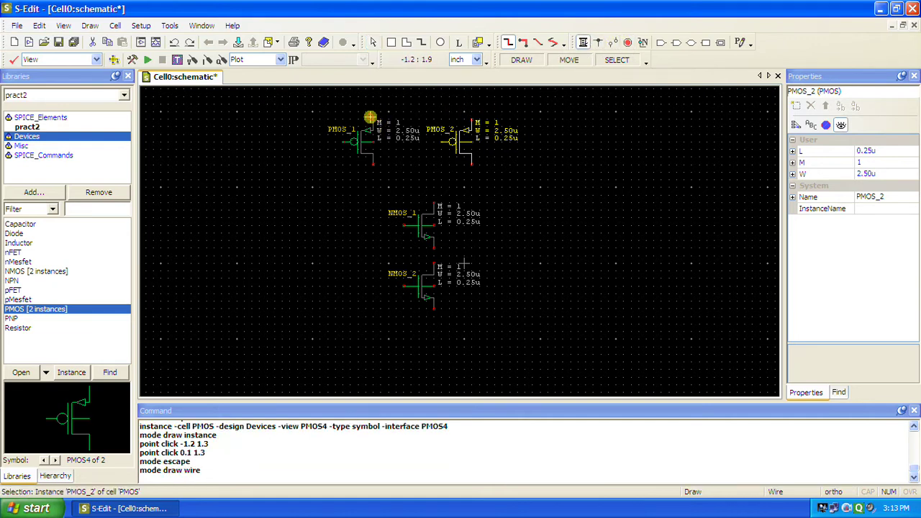
left_click(370, 117)
left_click(374, 105)
left_click(472, 111)
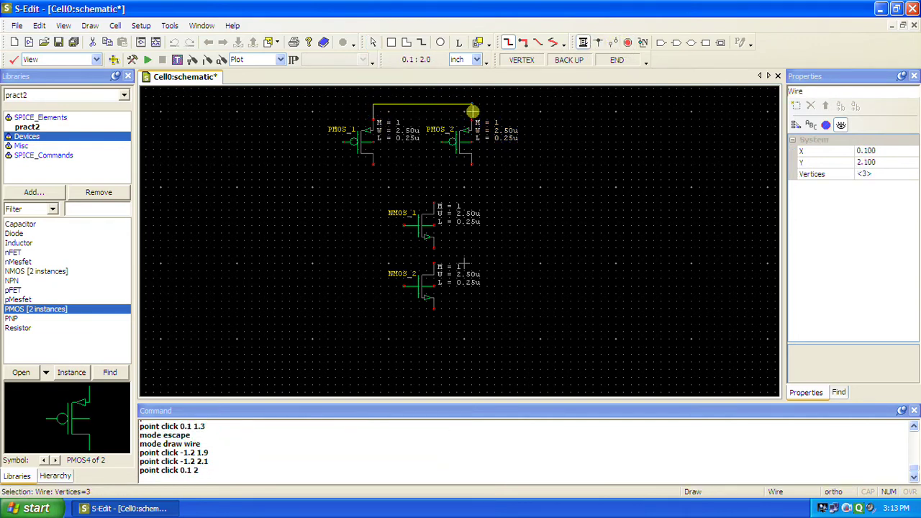
left_click(473, 119)
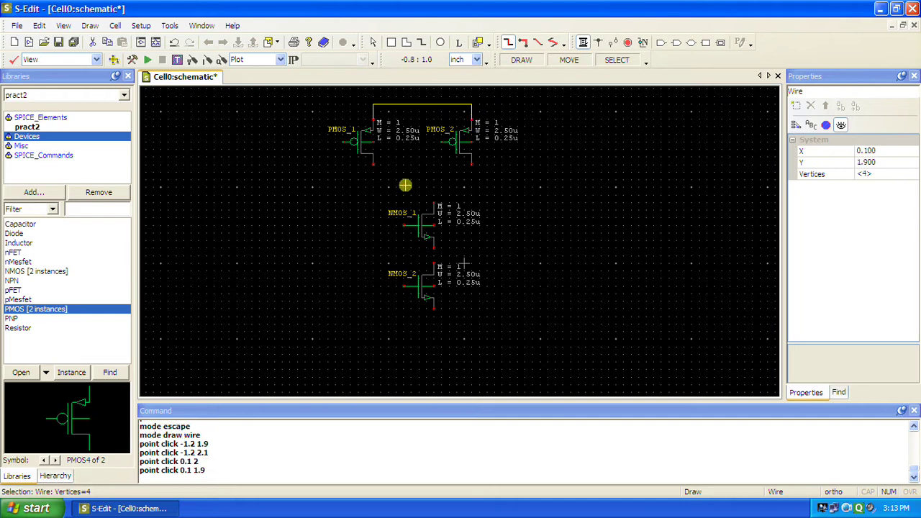
Wire the lower terminals of the two PMOS transistors together with a line running below them.
left_click(374, 165)
left_click(382, 180)
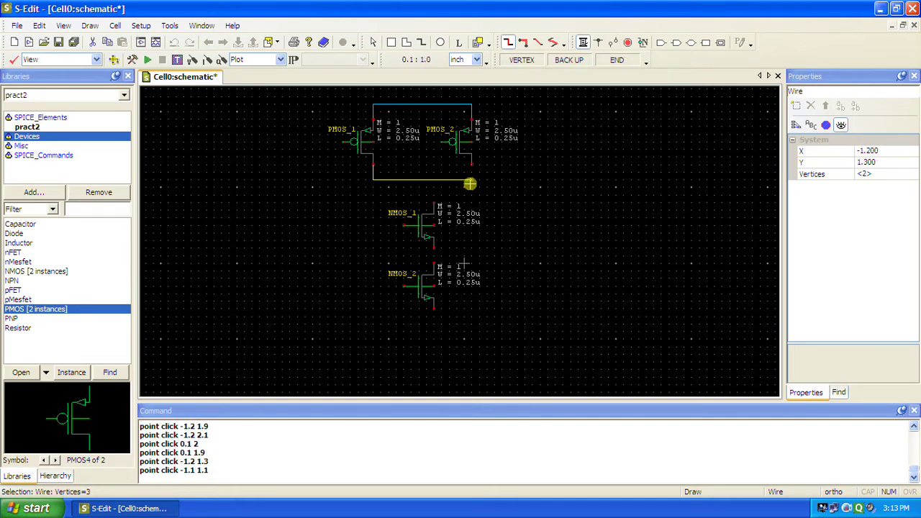
left_click(471, 180)
left_click(470, 168)
Wire the two NMOS transistors in series and connect the upper one to the wire joining the lower PMOS terminals.
left_click(434, 257)
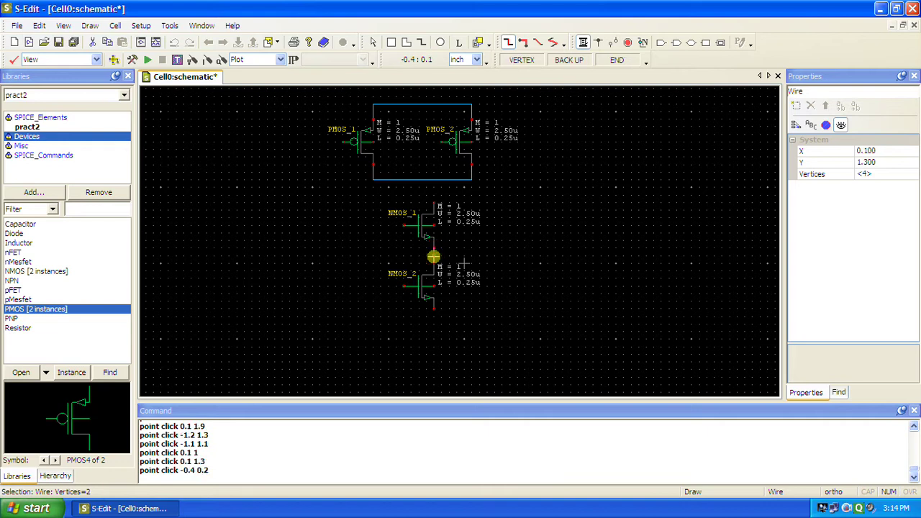
left_click(435, 265)
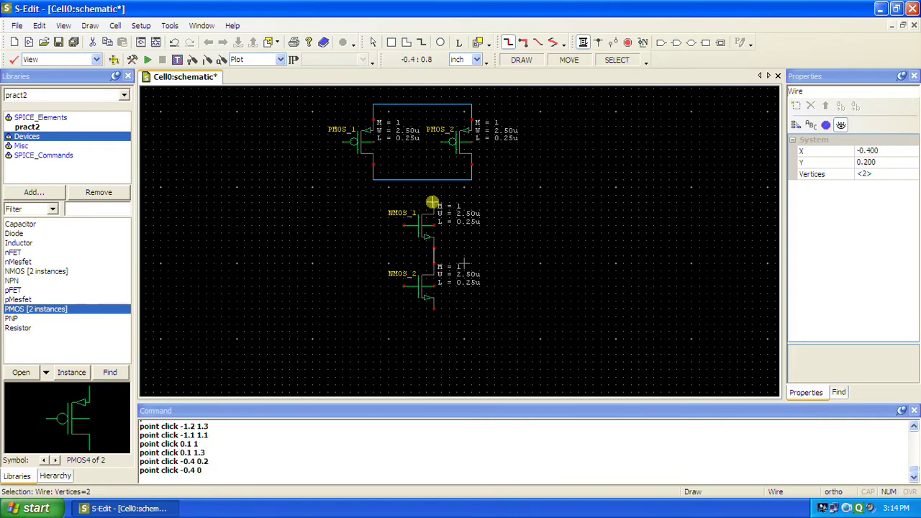
left_click(431, 201)
left_click(435, 180)
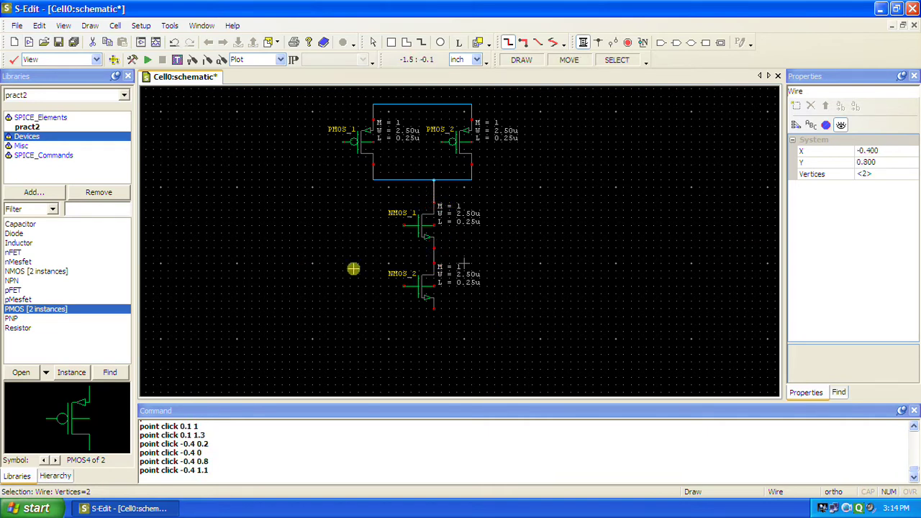
Place two Vdd symbols from the Misc library, one on the upper PMOS wire and one standing apart beside the circuit.
left_click(20, 146)
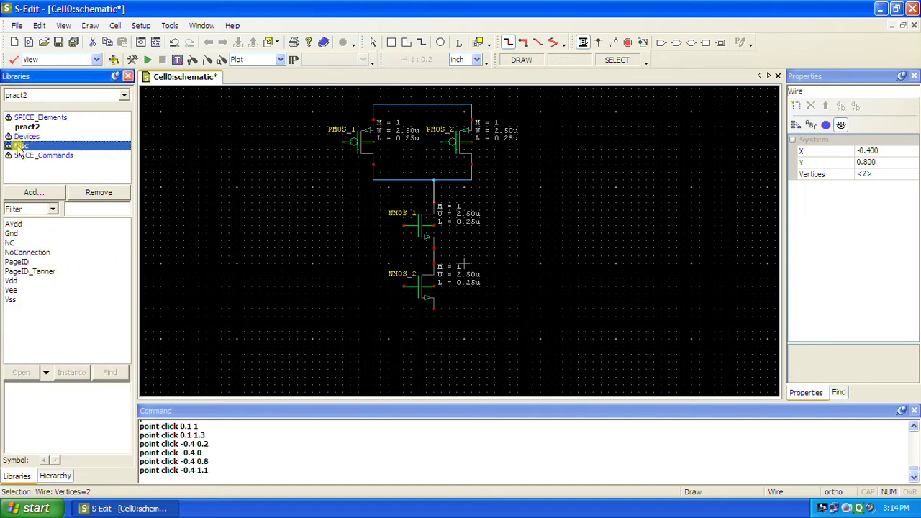
left_click(13, 282)
left_click(64, 380)
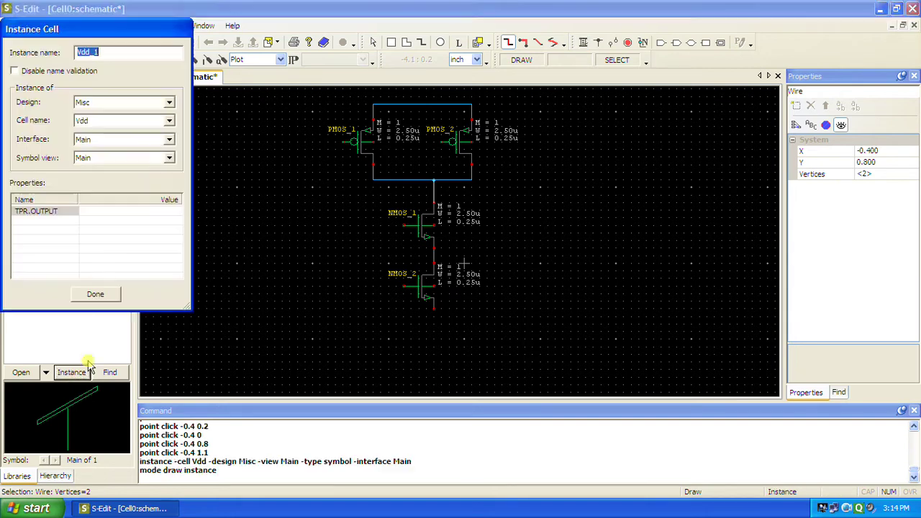
left_click(422, 104)
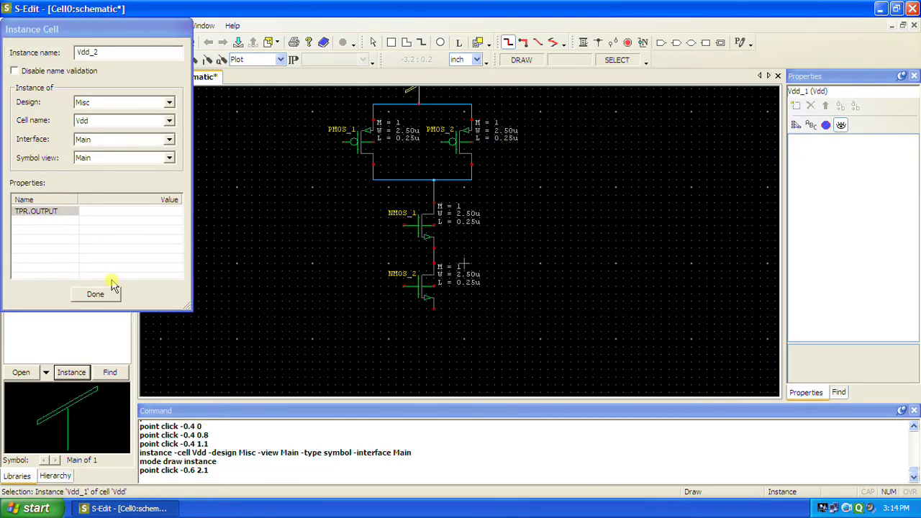
left_click(207, 141)
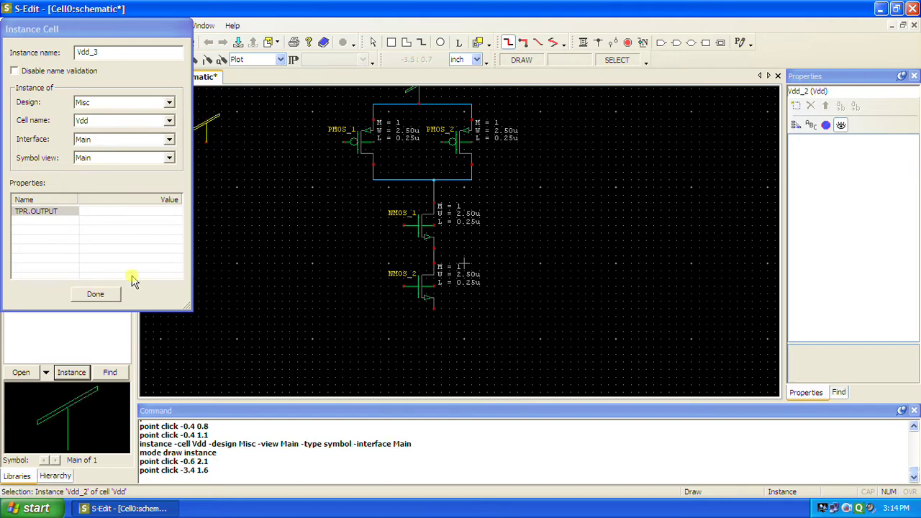
left_click(95, 295)
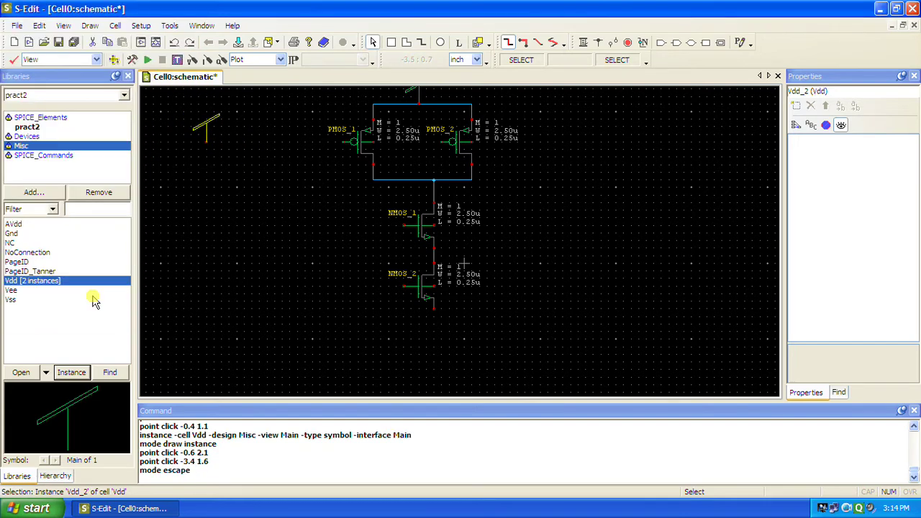
Place two Gnd symbols from the Misc library, one at the lower NMOS terminal and one below the separate Vdd symbol.
left_click(12, 234)
left_click(71, 372)
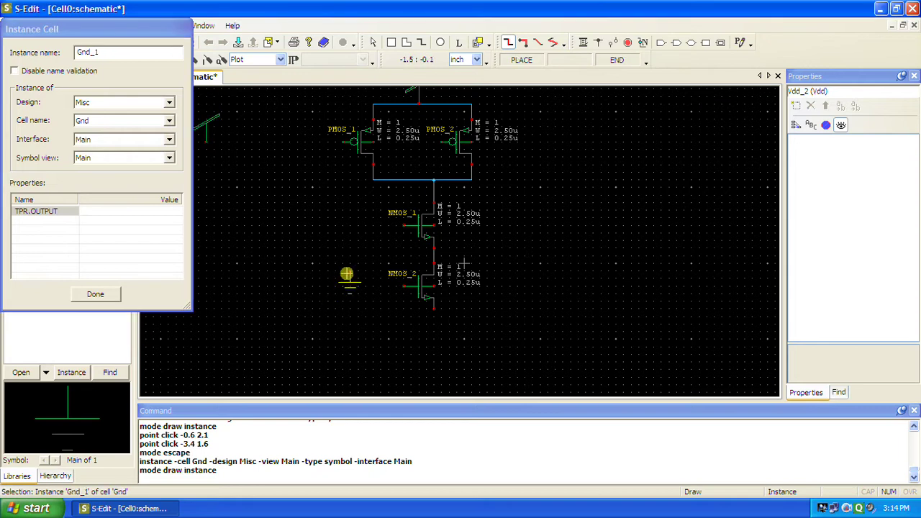
left_click(433, 307)
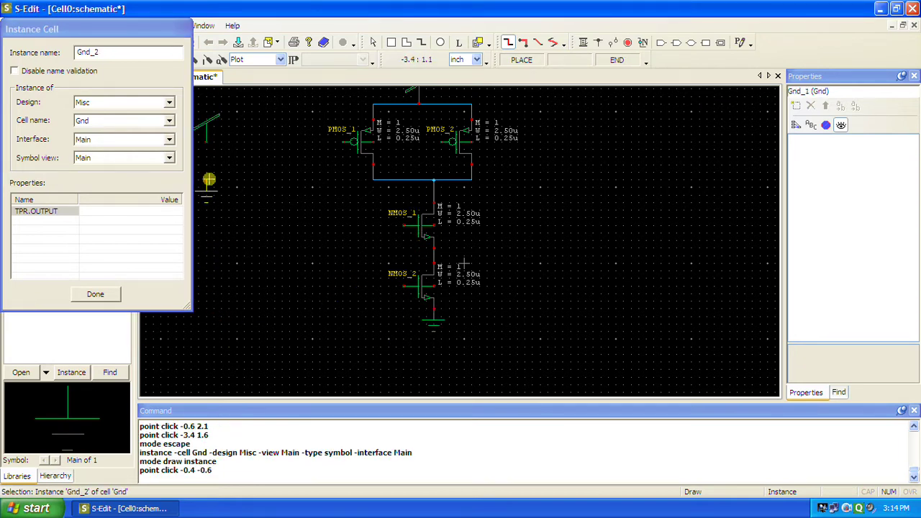
left_click(207, 211)
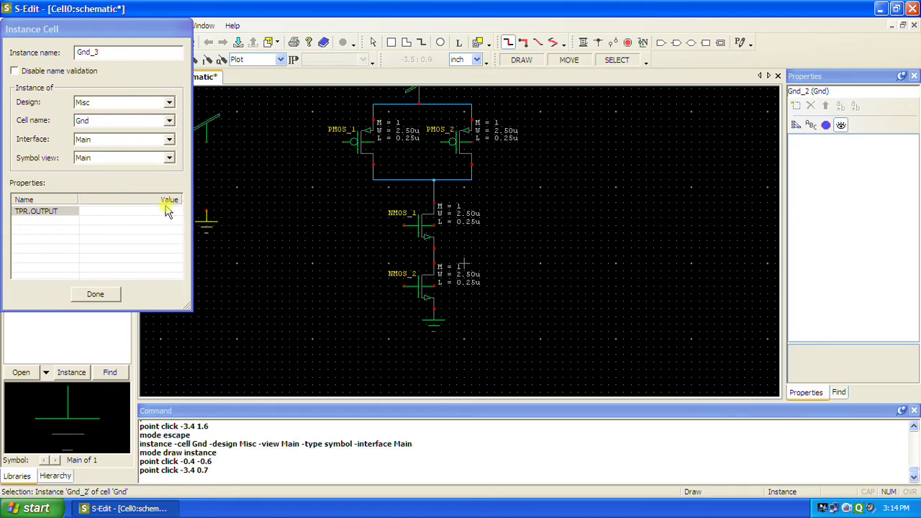
left_click(95, 293)
left_click(350, 270)
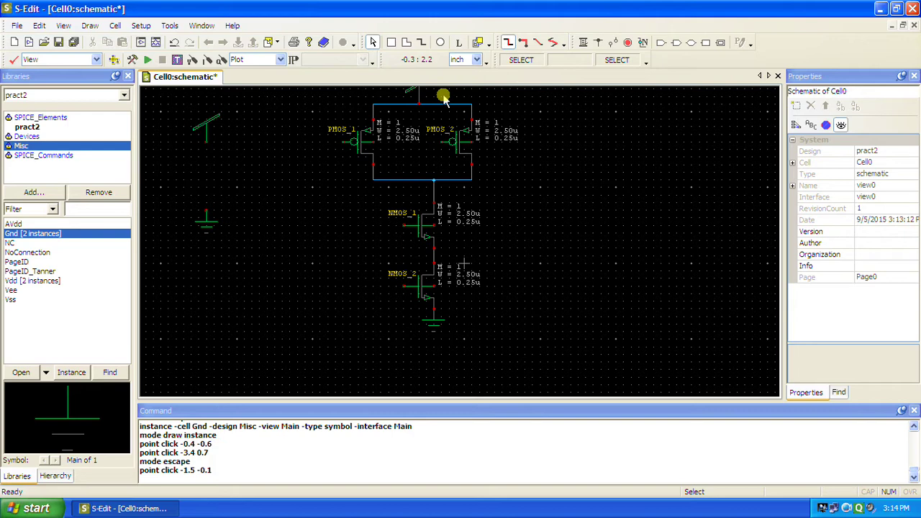
Place a 5.0v DC VoltageSource from the SPICE_Elements library with its positive terminal on the separate Vdd symbol.
key("Home")
left_click(63, 26)
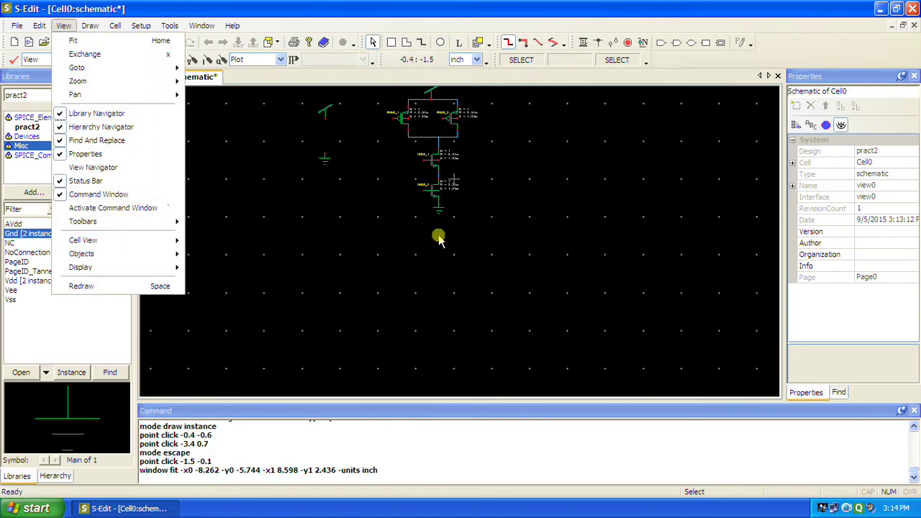
left_click(464, 205)
scroll(491, 220, "down", 4)
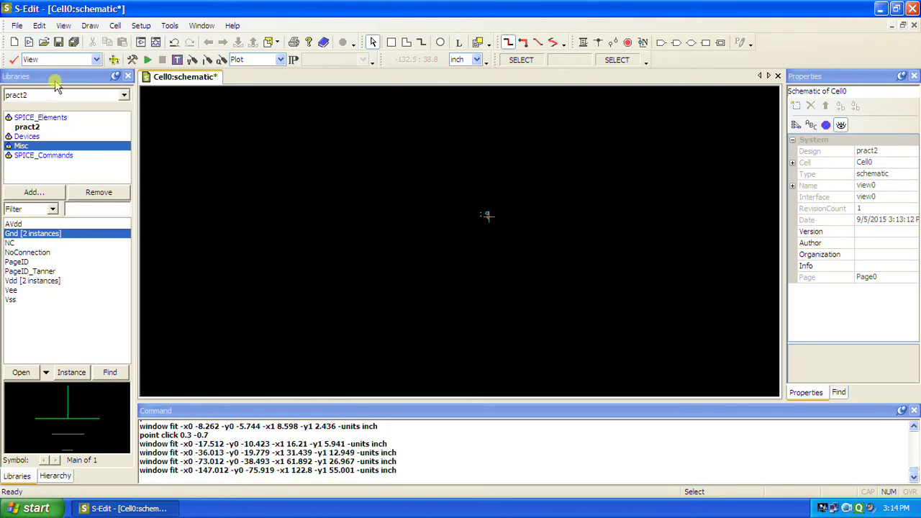
left_click(63, 25)
left_click(75, 40)
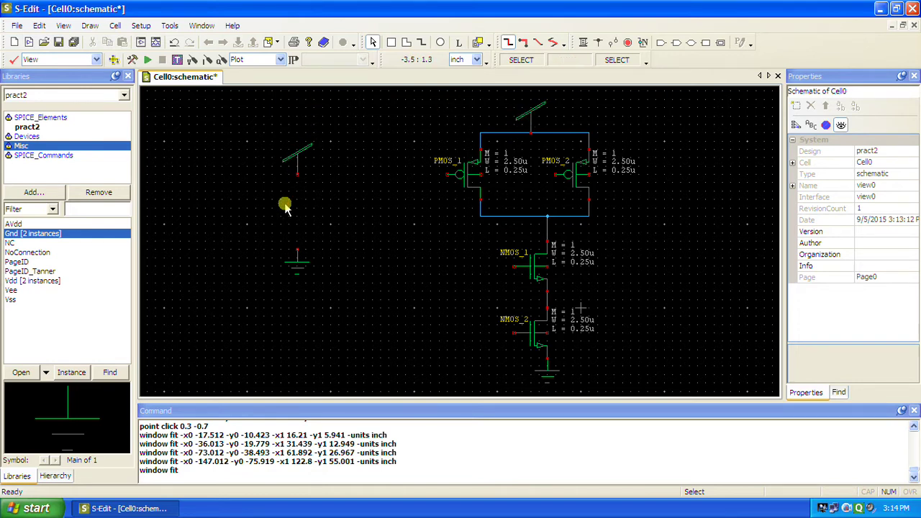
left_click(41, 157)
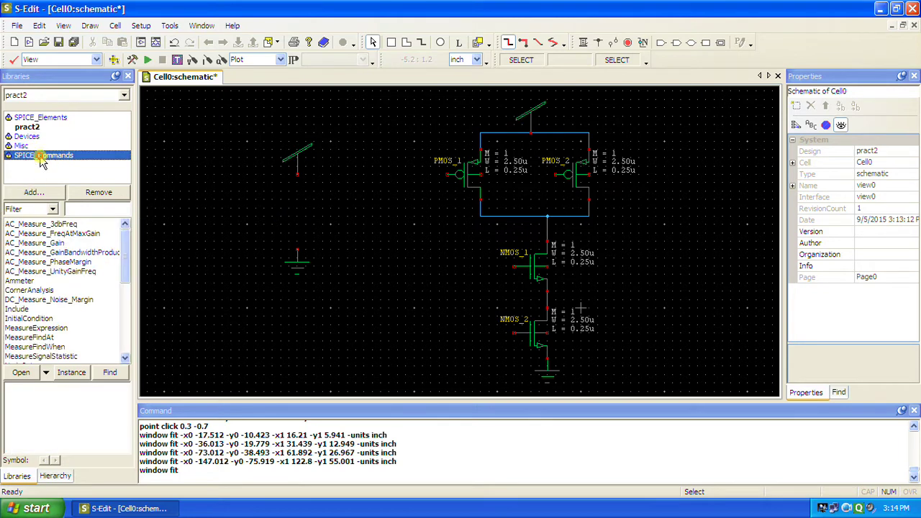
left_click(50, 118)
left_click(21, 308)
left_click(71, 372)
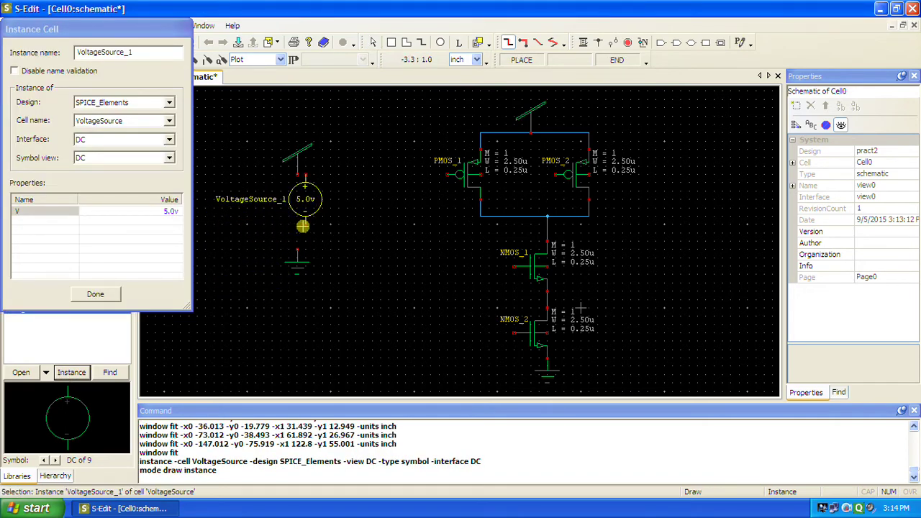
left_click(297, 227)
left_click(94, 293)
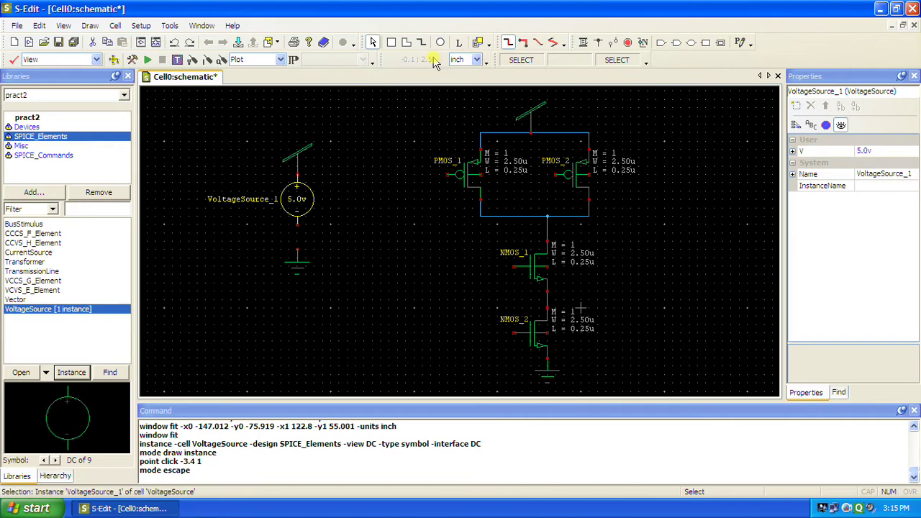
Wire the voltage source's negative terminal to the Gnd symbol below it.
left_click(584, 43)
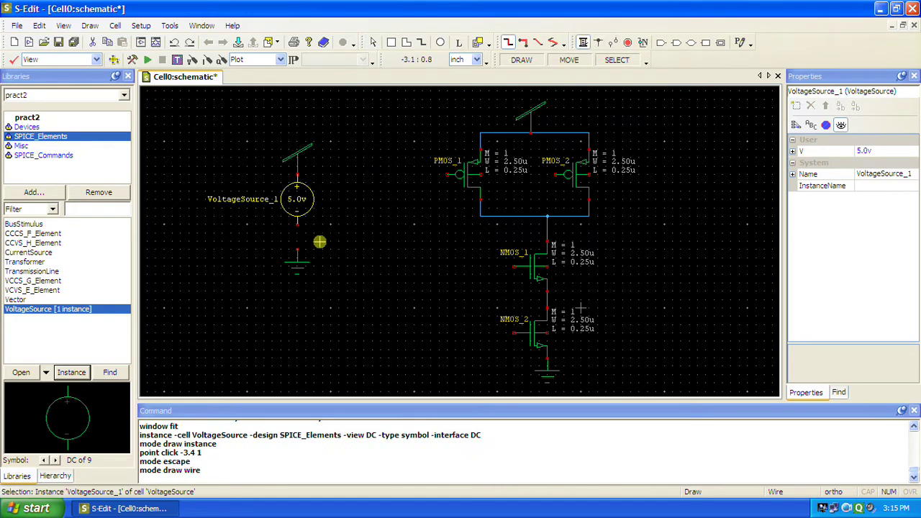
left_click(298, 233)
left_click(298, 223)
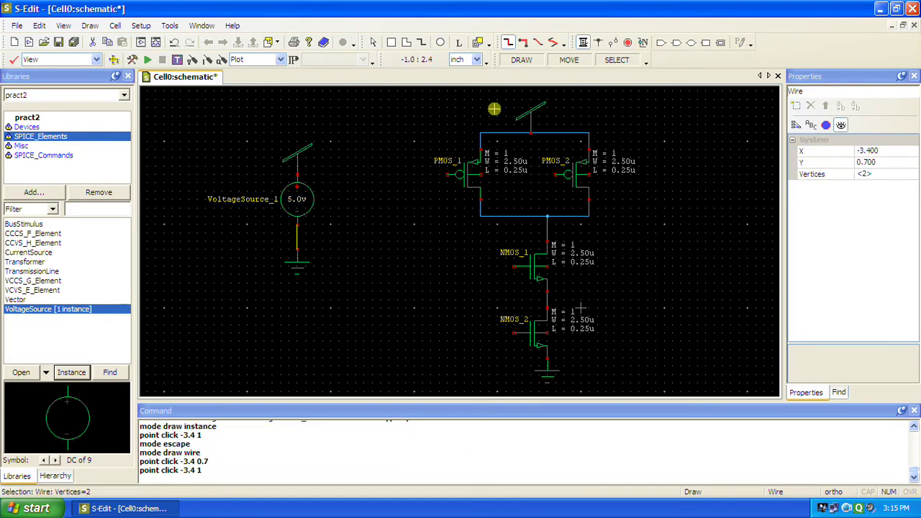
Wire the gate of PMOS_2 to the gate of NMOS_1.
left_click(373, 43)
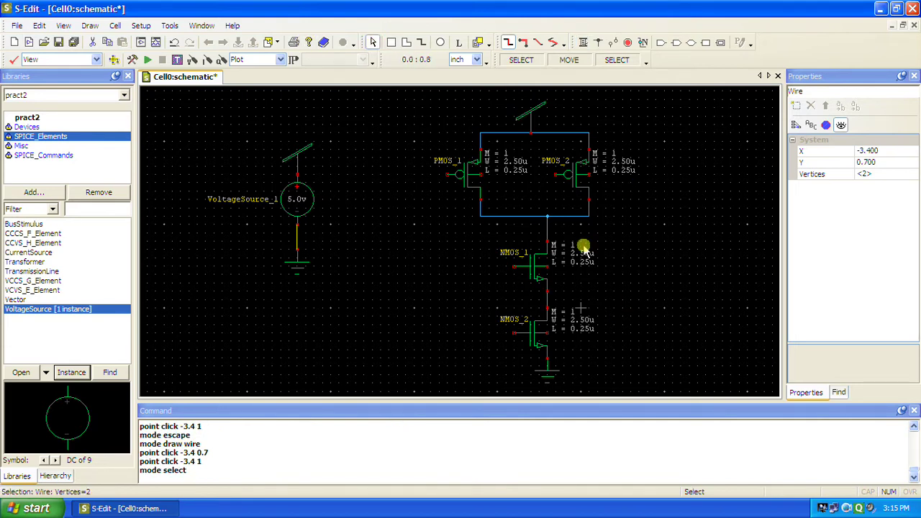
left_click(597, 293)
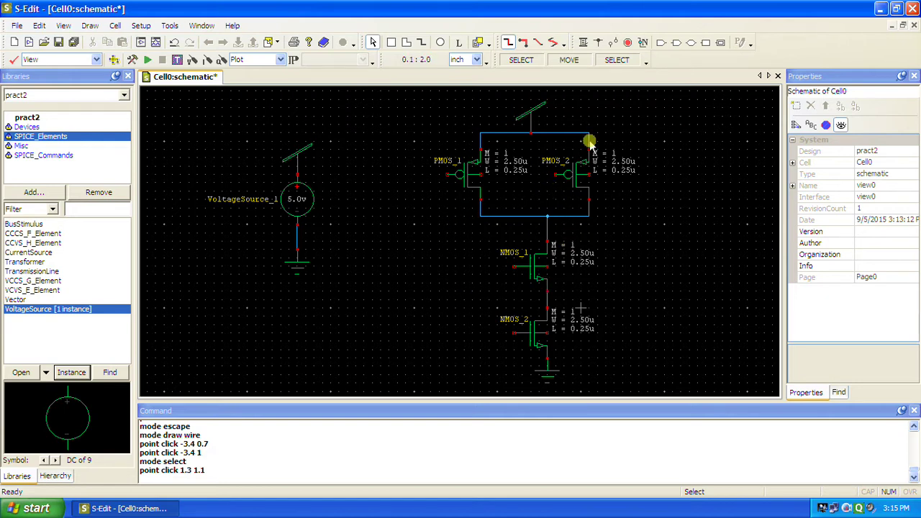
left_click(583, 42)
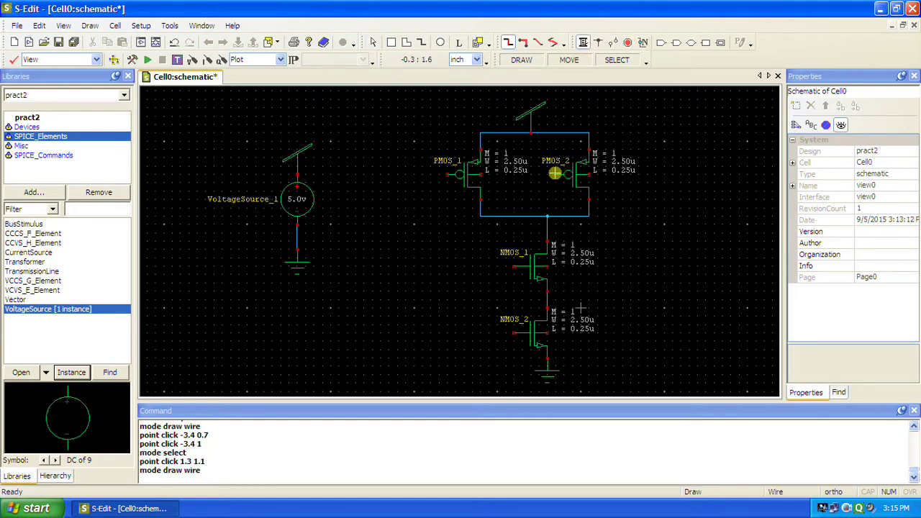
left_click(555, 173)
left_click(507, 185)
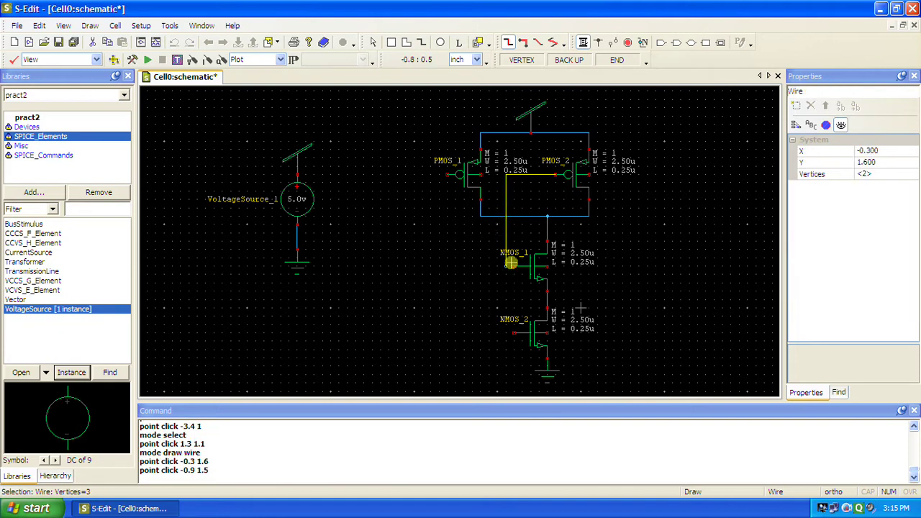
left_click(511, 265)
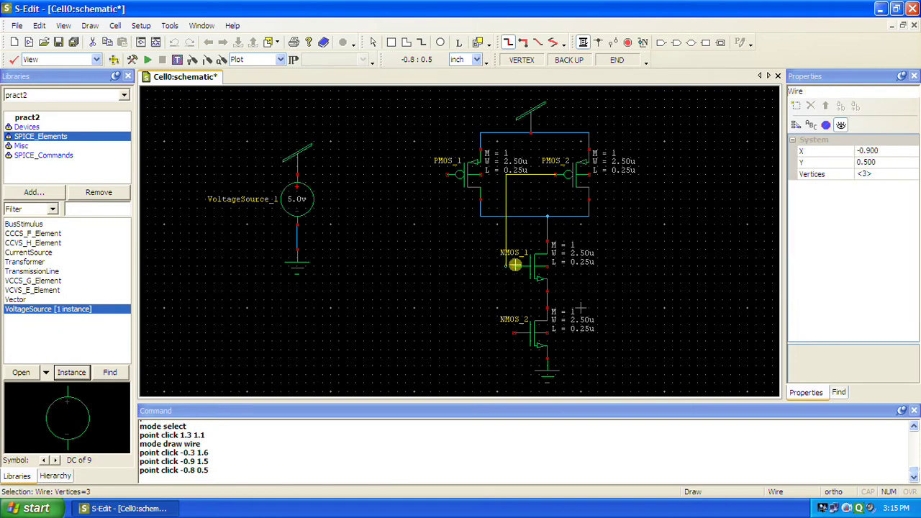
left_click(510, 266)
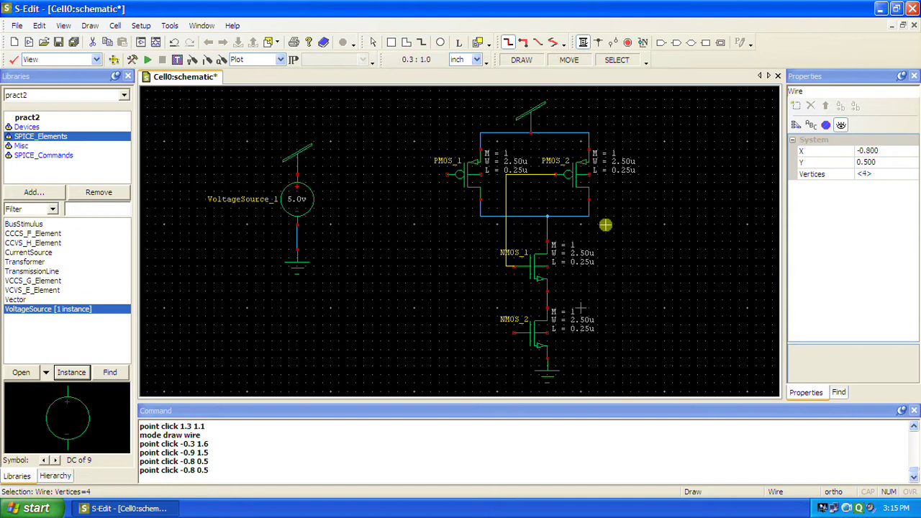
Wire the gate of PMOS_1 around the outside of the circuit to the gate of NMOS_2.
left_click(446, 176)
left_click(387, 191)
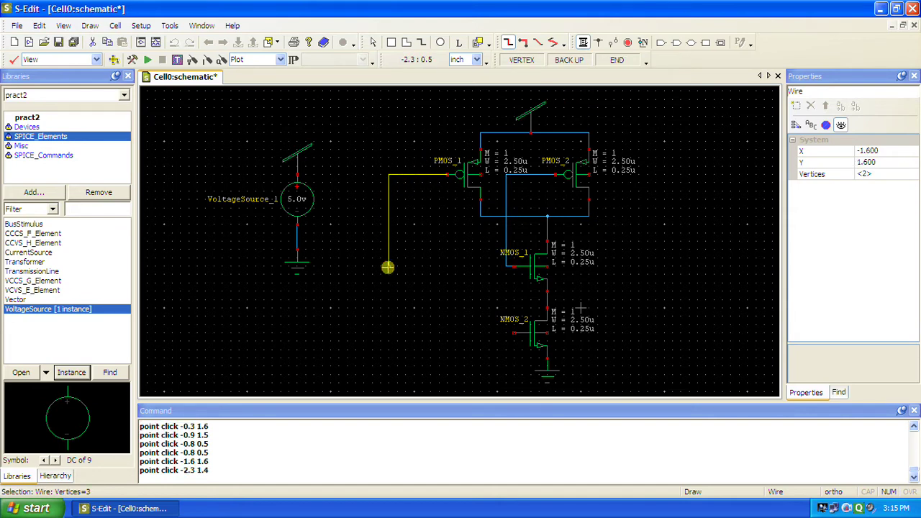
left_click(396, 329)
left_click(510, 332)
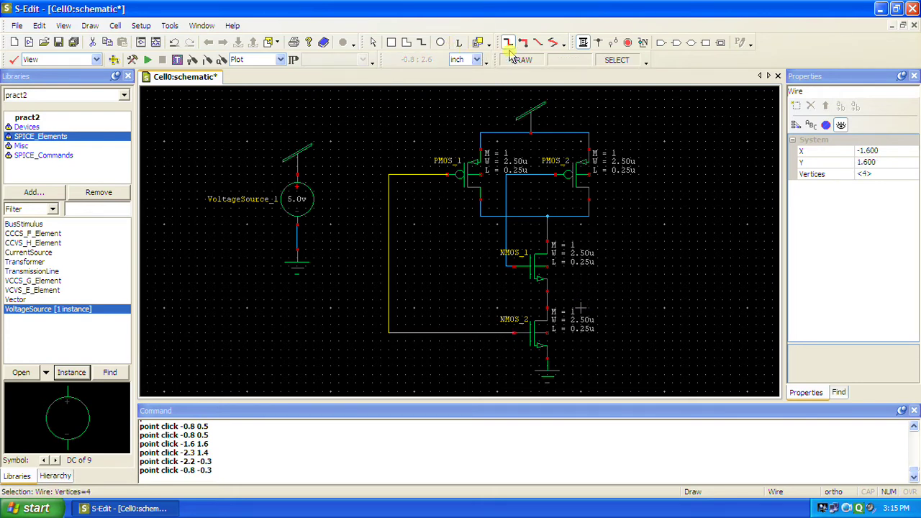
left_click(373, 42)
left_click(698, 265)
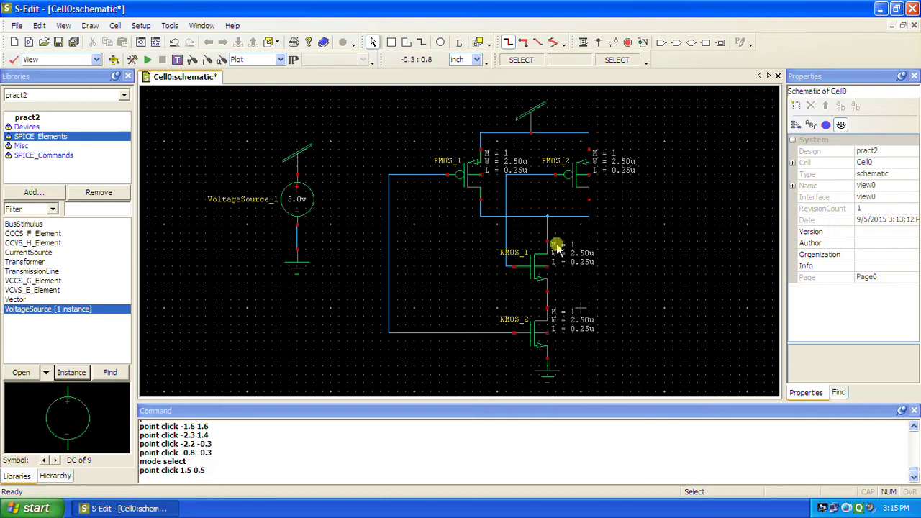
Place an input port named A on the vertical wire joining the PMOS_1 and NMOS_2 gates, with its label facing west.
left_click(661, 41)
key("r")
key("r")
left_click(387, 261)
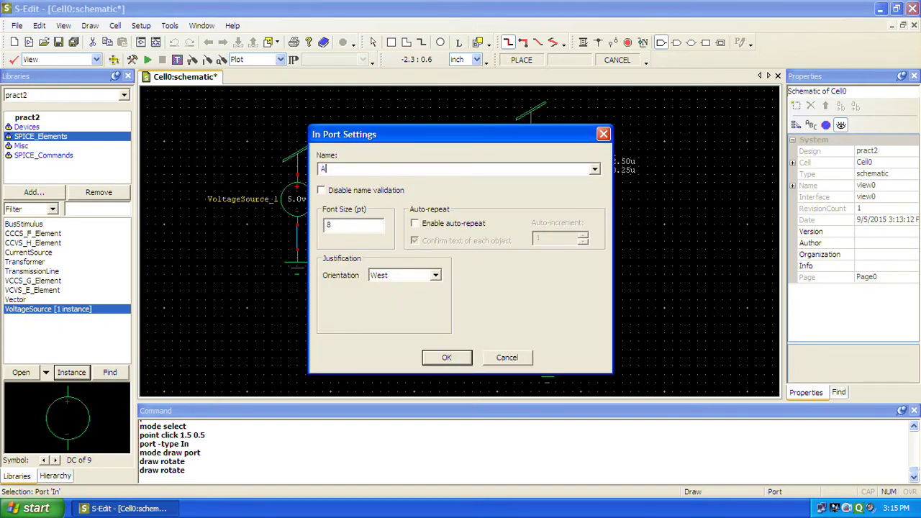
left_click(446, 357)
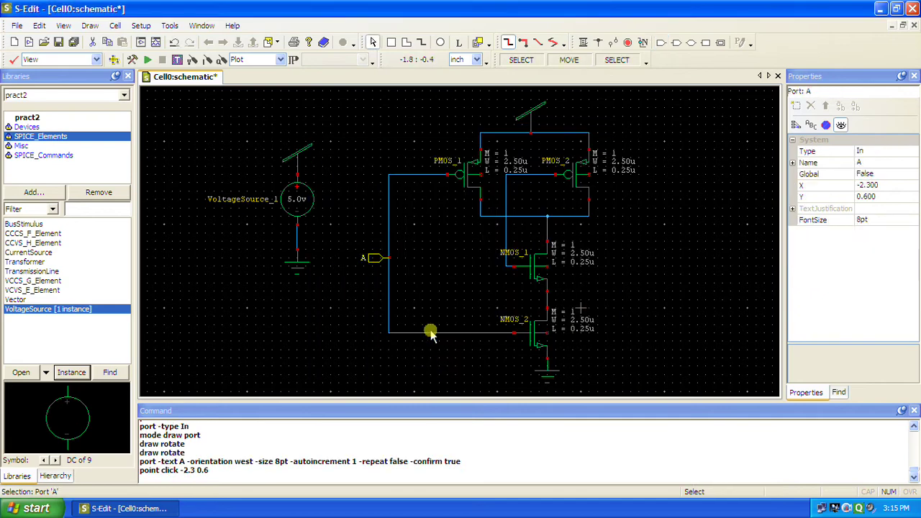
left_click(426, 272)
Place an input port named B on the wire at the NMOS_1 gate.
left_click(659, 44)
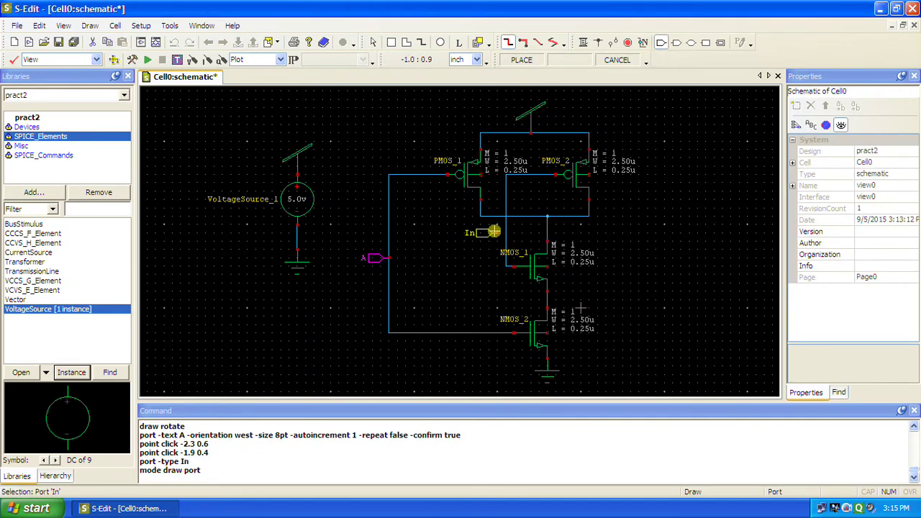
left_click(504, 266)
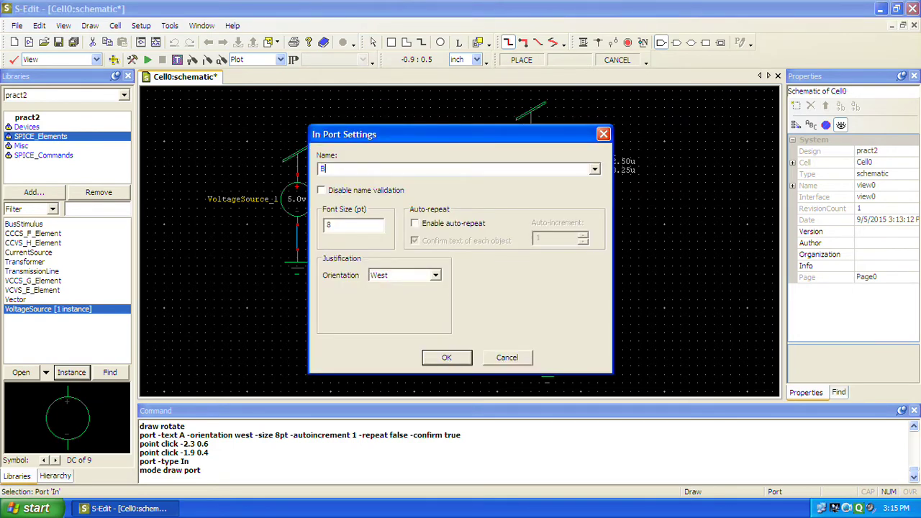
left_click(447, 358)
left_click(654, 286)
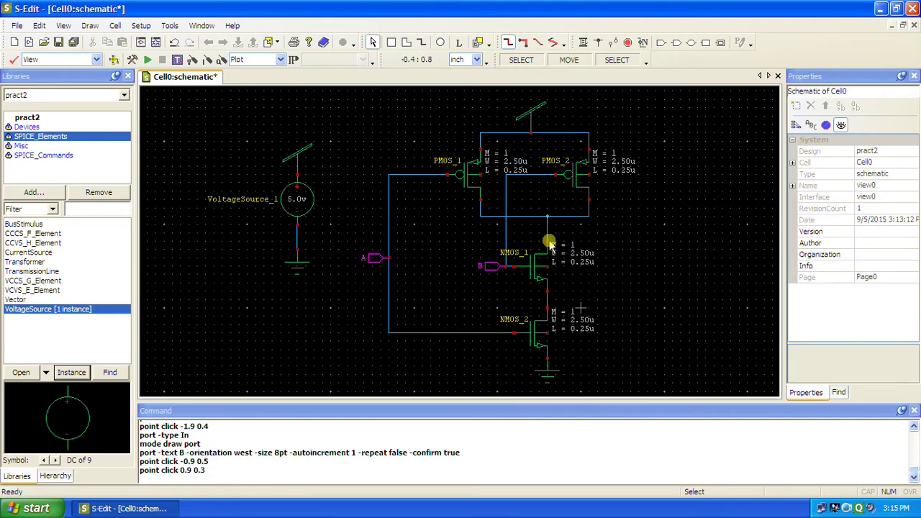
Place an output port named Y on the wire between the lower PMOS connection and NMOS_1.
left_click(677, 44)
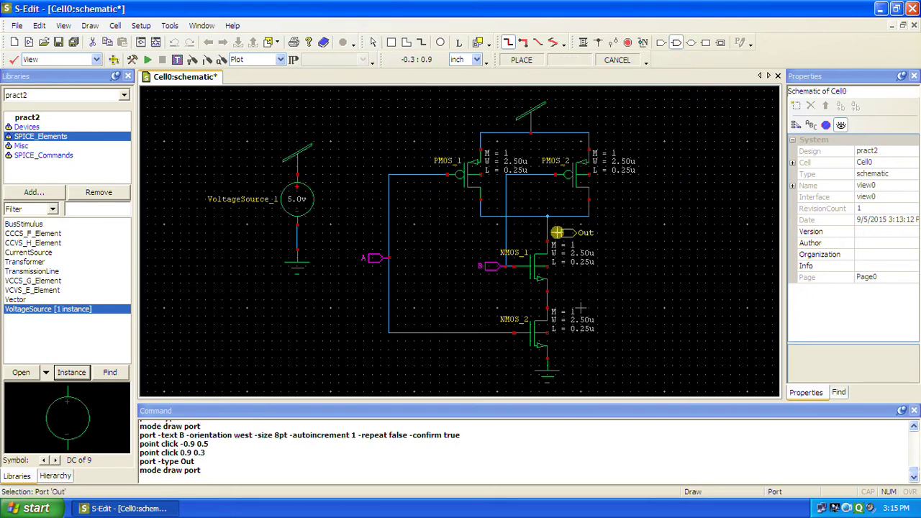
left_click(552, 231)
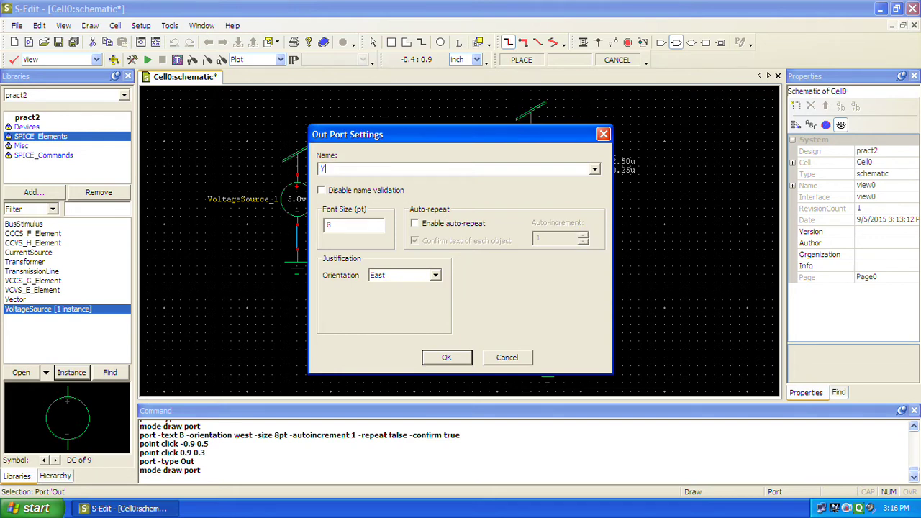
left_click(444, 358)
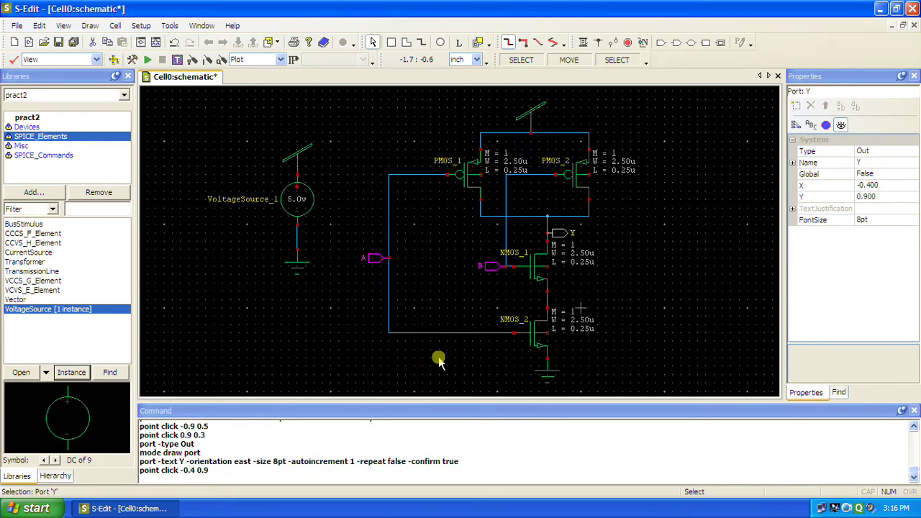
left_click(633, 242)
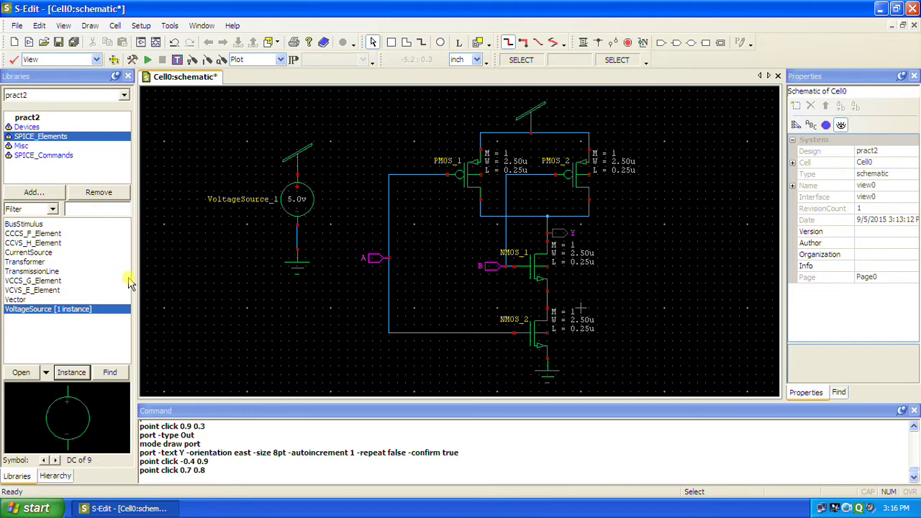
Start a new VoltageSource instance from the SPICE_Elements library and set its interface to Bit.
left_click(34, 155)
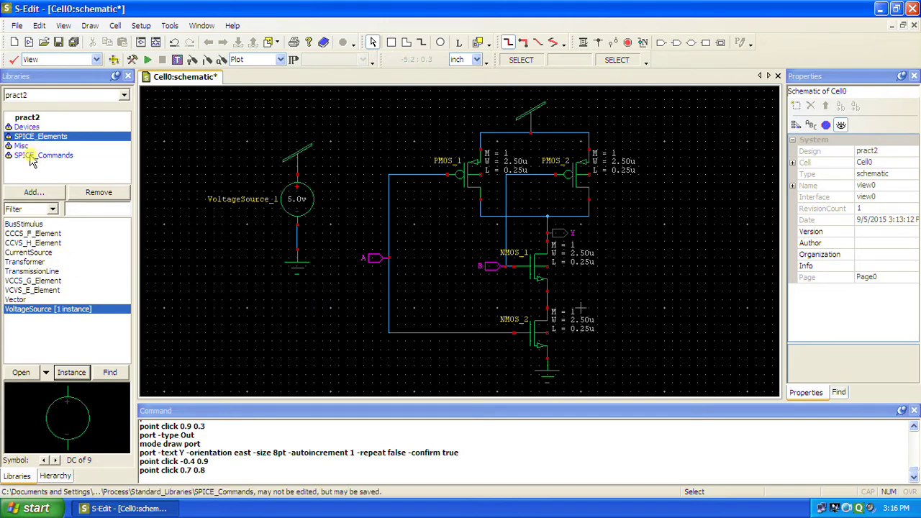
left_click(38, 137)
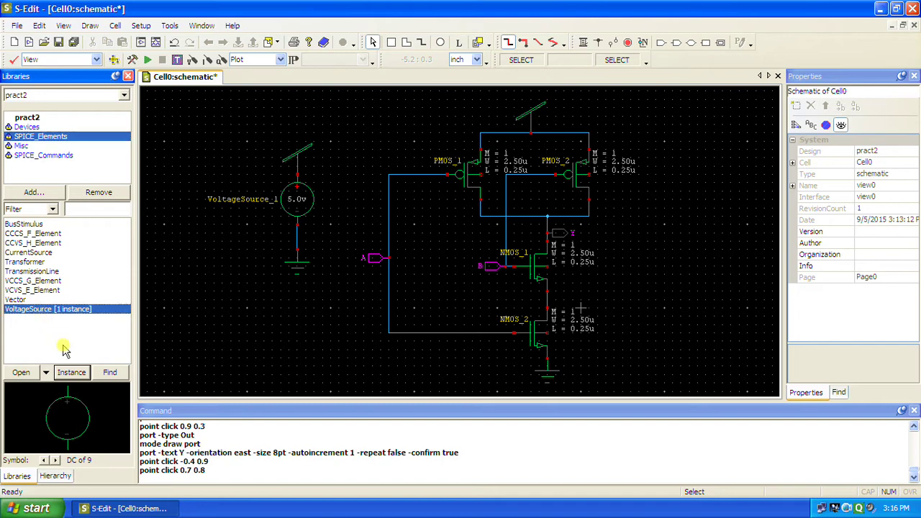
left_click(72, 371)
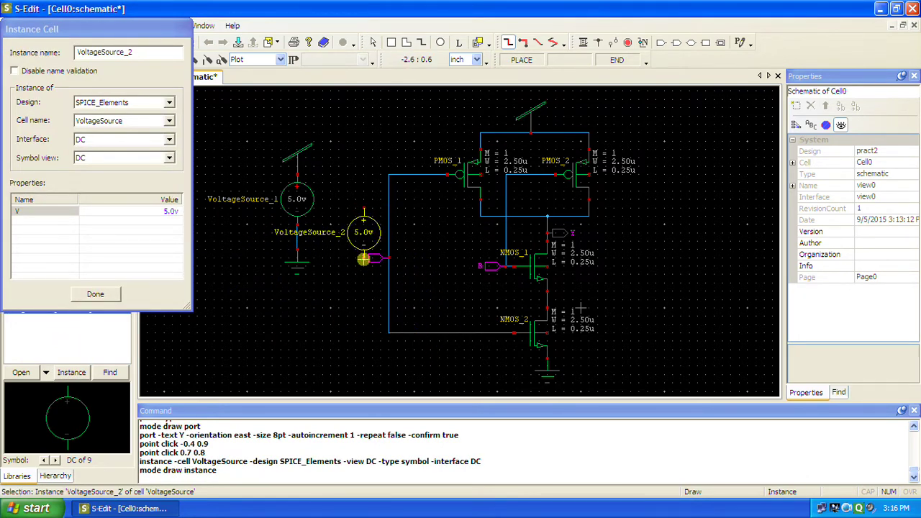
left_click(169, 139)
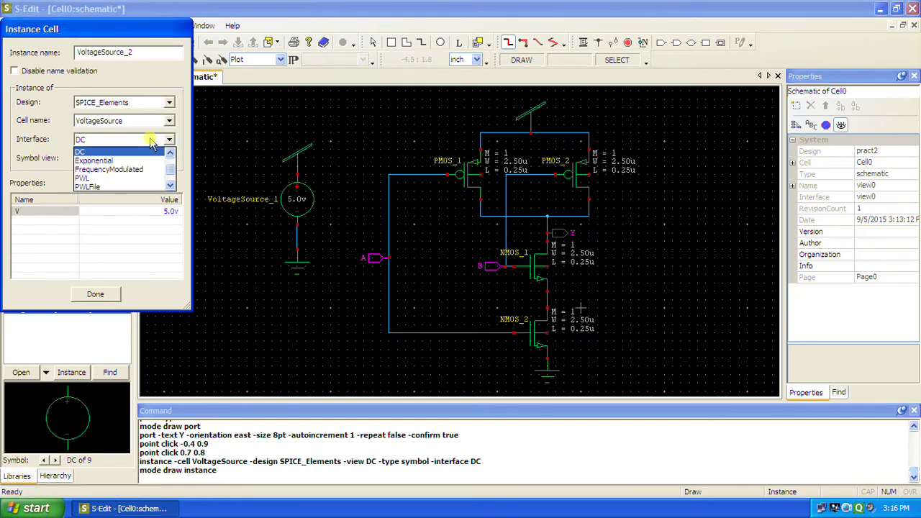
left_click(171, 186)
left_click(171, 186)
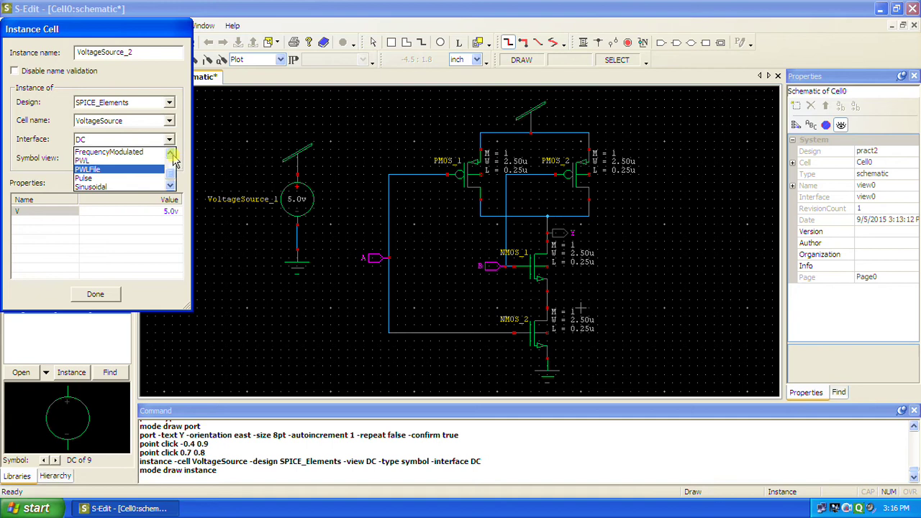
left_click(171, 153)
left_click(171, 153)
left_click(115, 152)
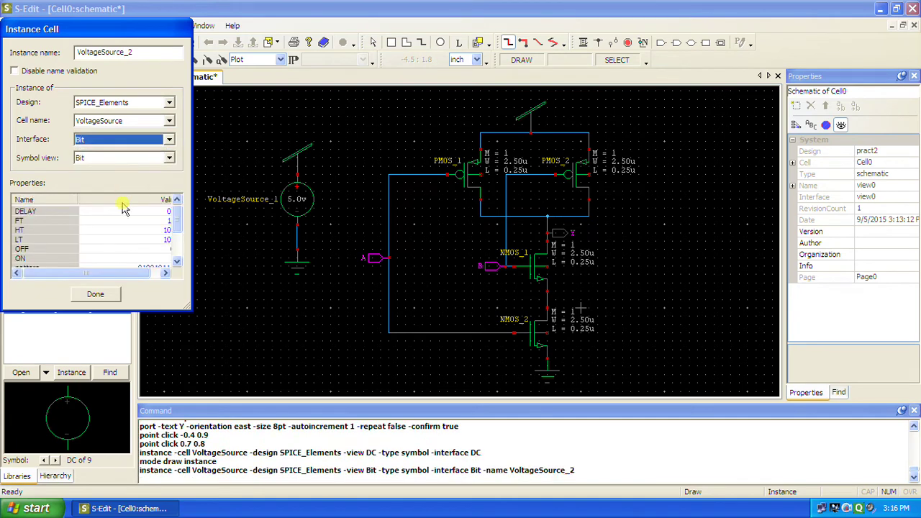
Set the new Bit voltage source's pattern to 001101.
left_click(165, 272)
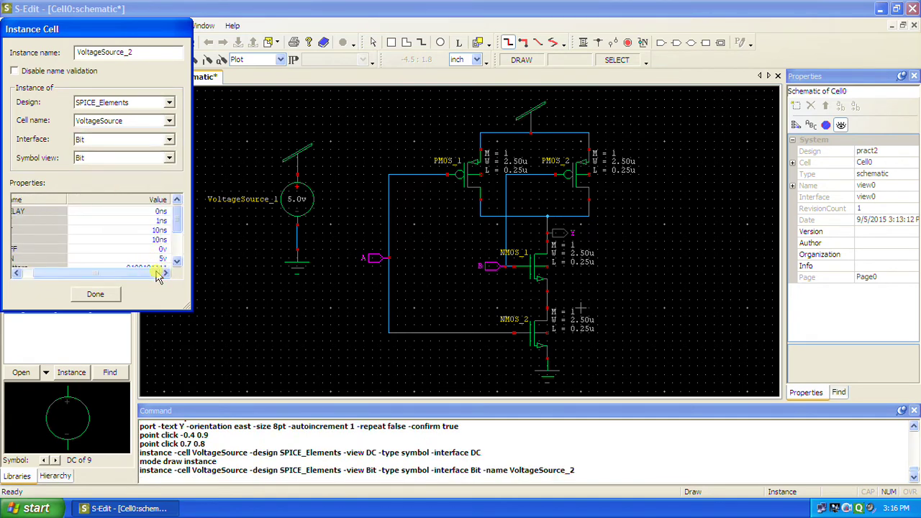
left_click(179, 261)
left_click(176, 259)
left_click(159, 220)
left_click(158, 221)
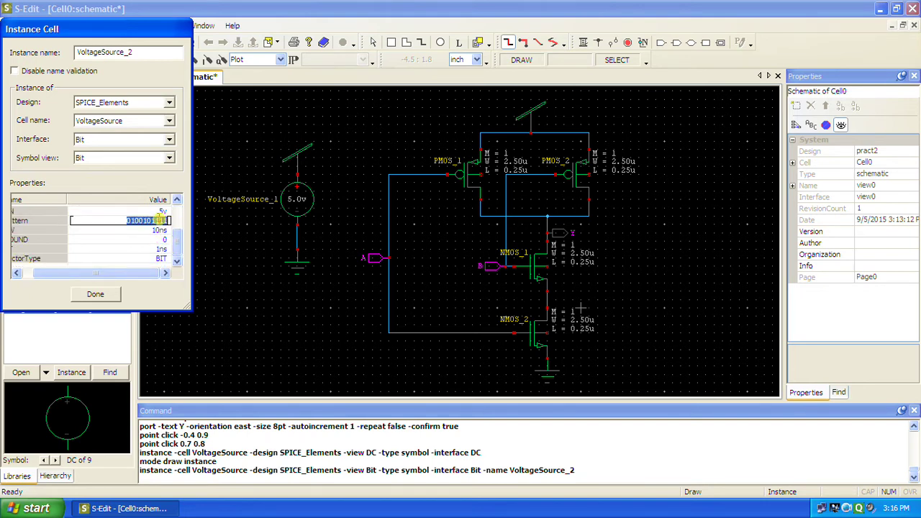
type("01")
Set the Bit source's PW to 40ns and place the source below and to the left of port A.
left_click(179, 201)
left_click(178, 201)
left_click(179, 201)
left_click_drag(81, 278, 41, 272)
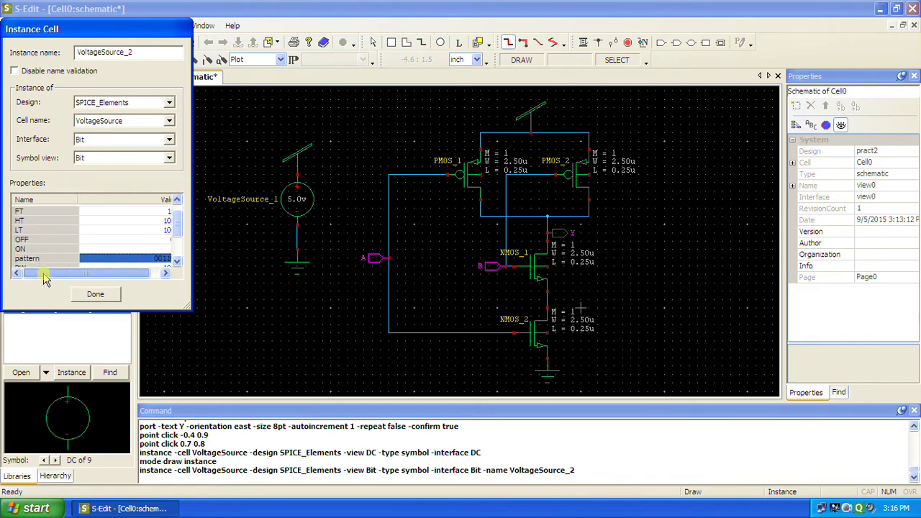
left_click_drag(174, 225, 166, 246)
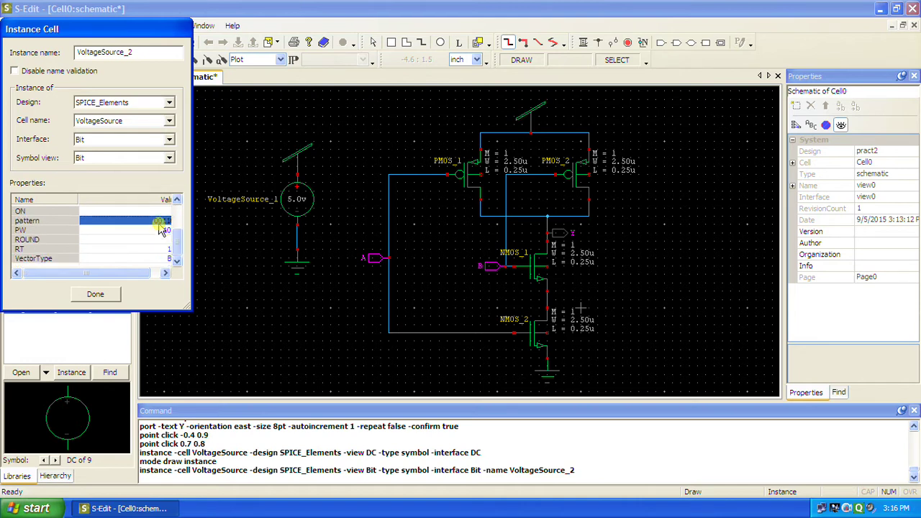
left_click(149, 229)
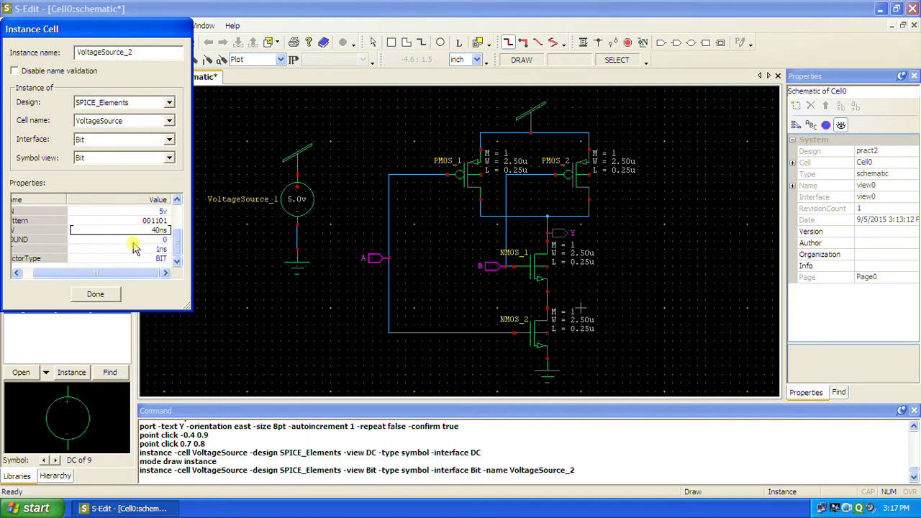
left_click(176, 262)
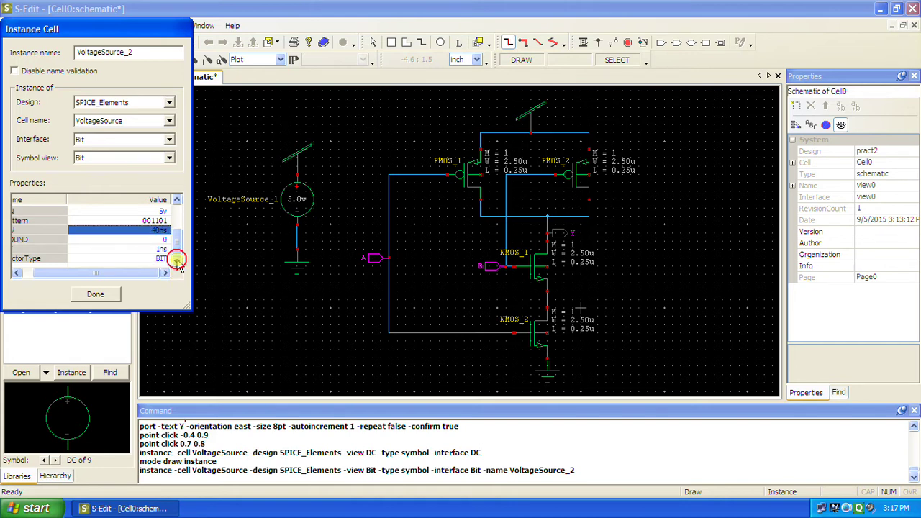
left_click(177, 226)
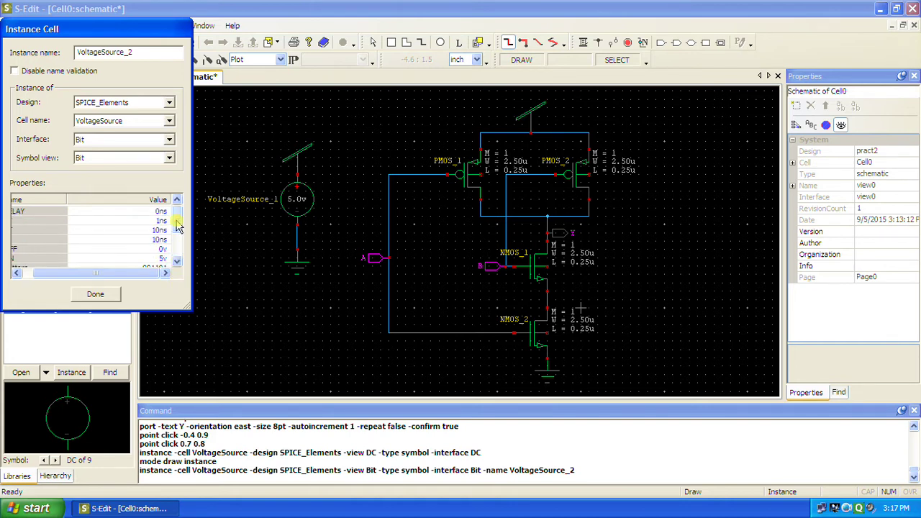
left_click_drag(178, 226, 177, 242)
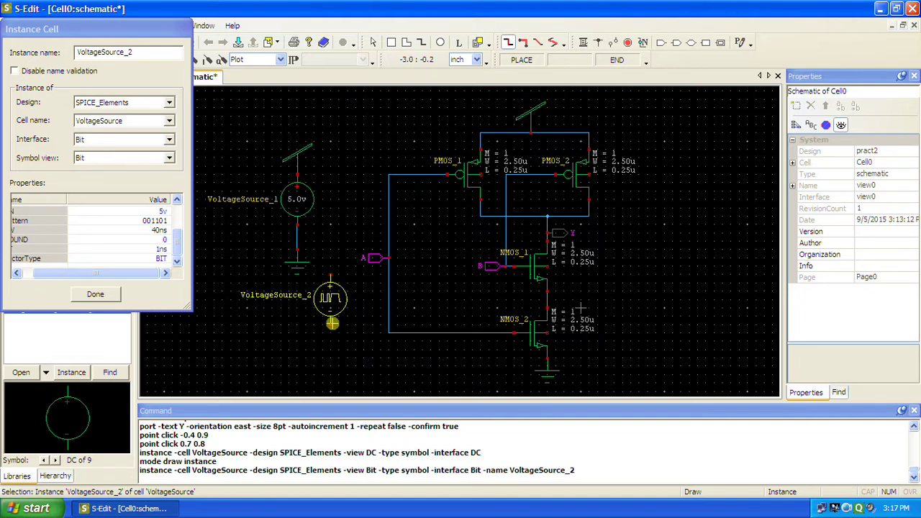
left_click(331, 323)
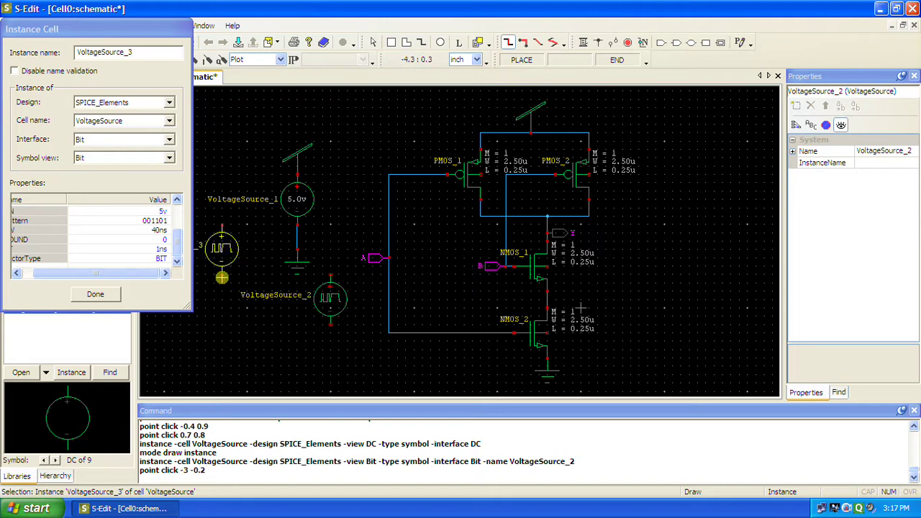
Set the pattern of the next Bit voltage source, VoltageSource_3, to 110101.
left_click(161, 219)
left_click(161, 219)
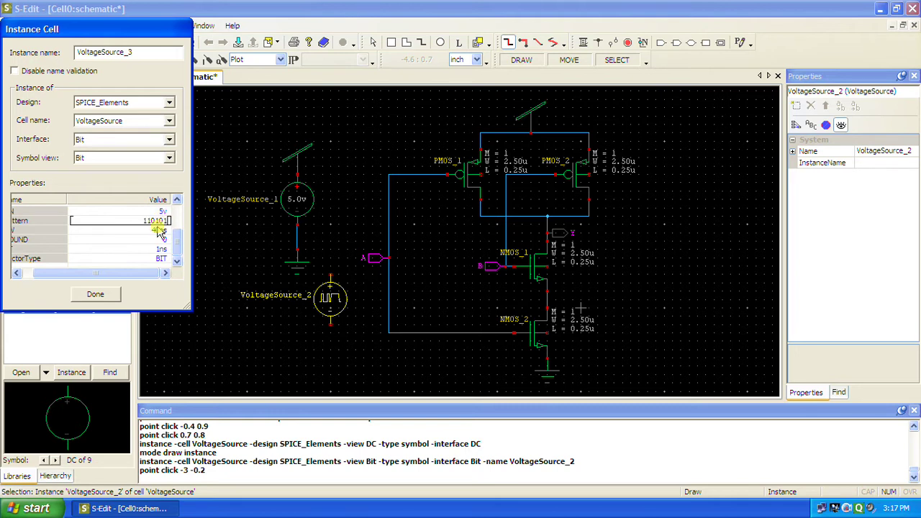
type("110101")
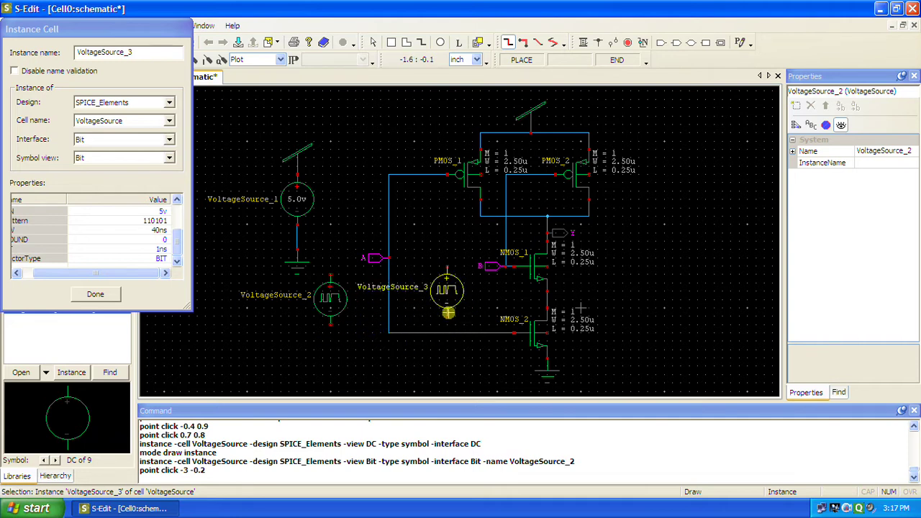
Place the VoltageSource_3 Bit source between ports A and B and finish placing voltage sources.
left_click(439, 307)
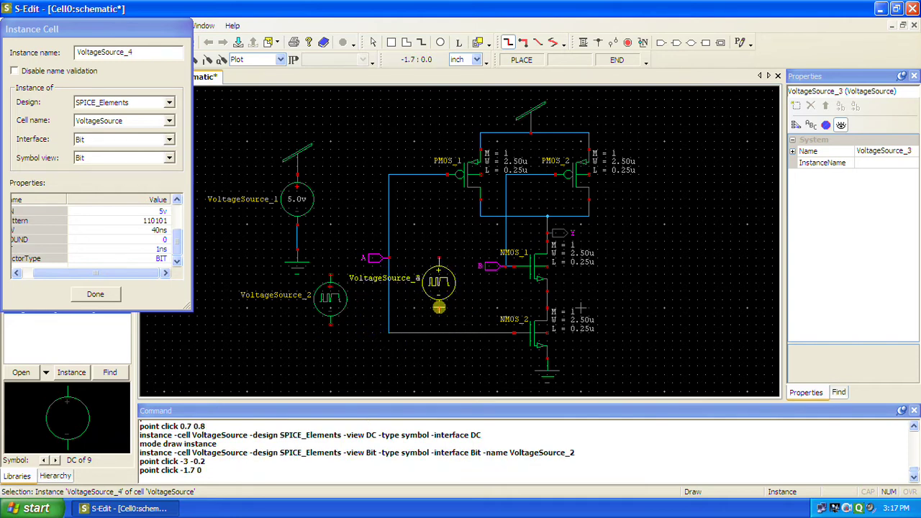
left_click(103, 296)
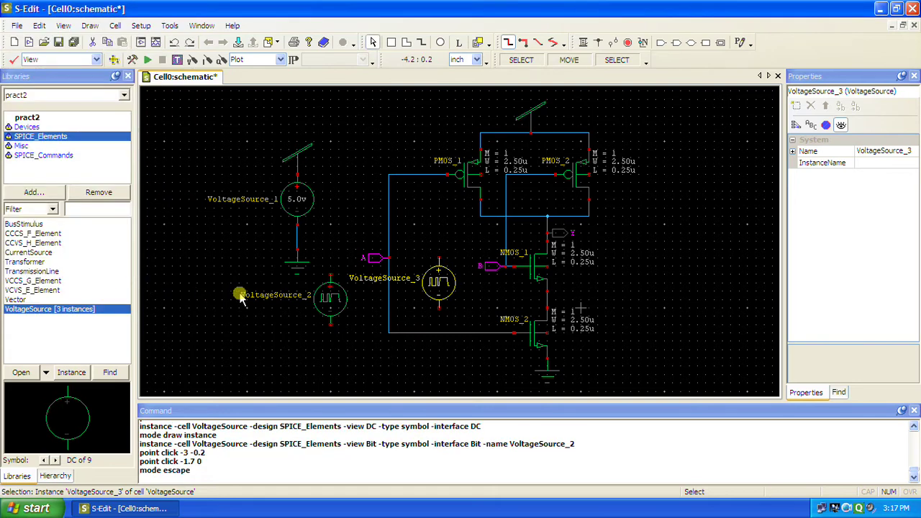
left_click(313, 343)
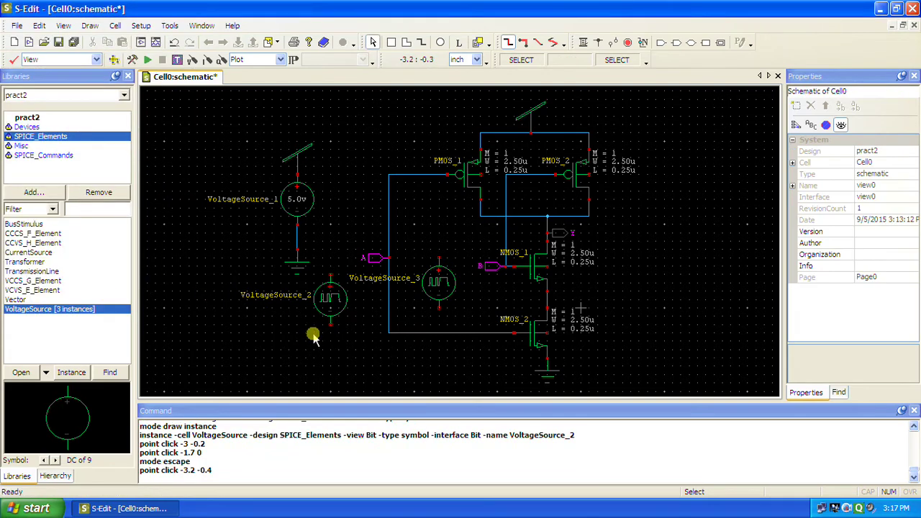
Place Gnd instances from the Misc library at the lower terminals of VoltageSource_2 and VoltageSource_3.
left_click(20, 146)
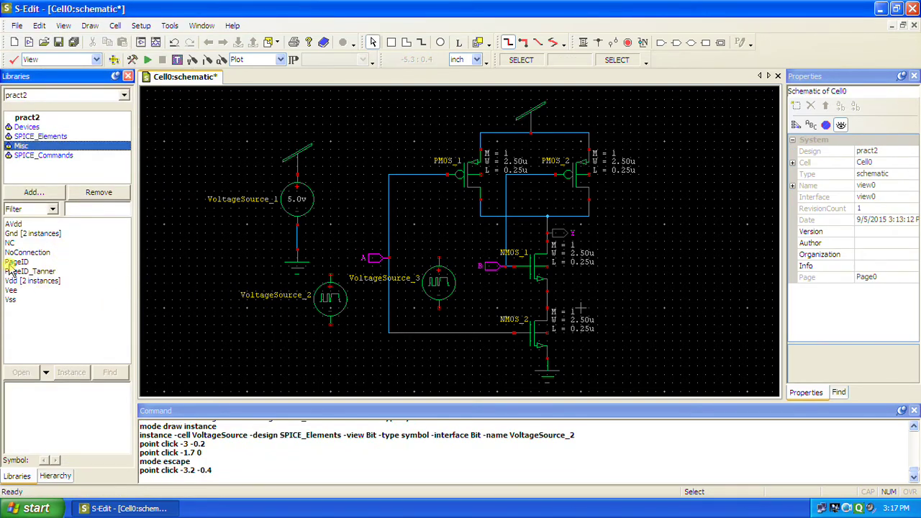
left_click(18, 235)
left_click(71, 372)
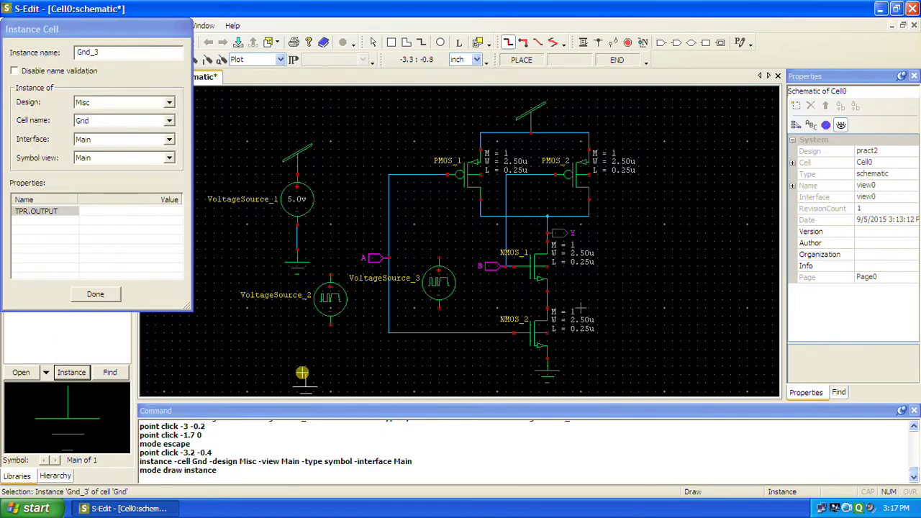
left_click(329, 325)
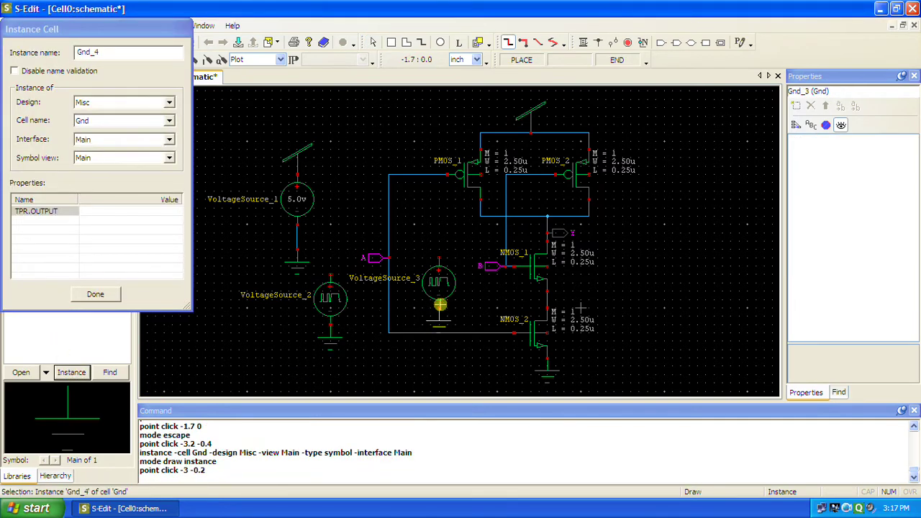
left_click(439, 309)
left_click(115, 295)
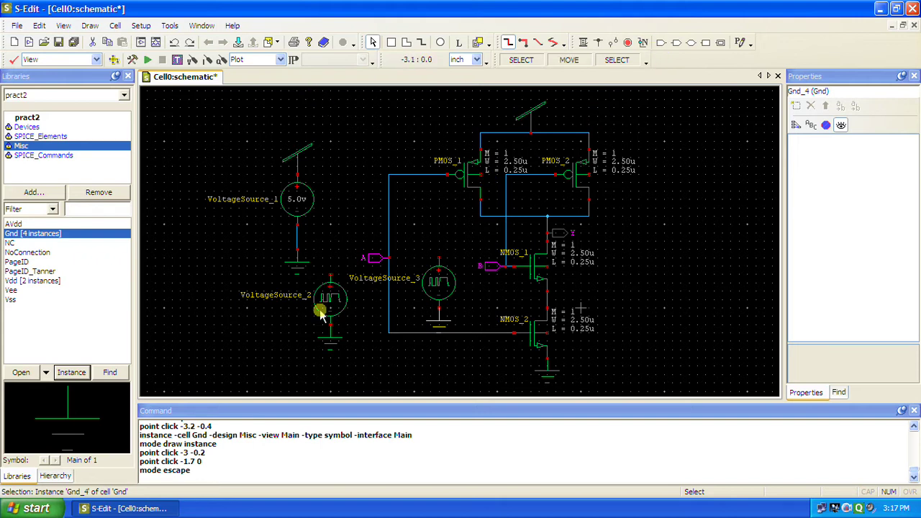
Wire the positive terminal of VoltageSource_2 to the input A net just above port A.
left_click(583, 44)
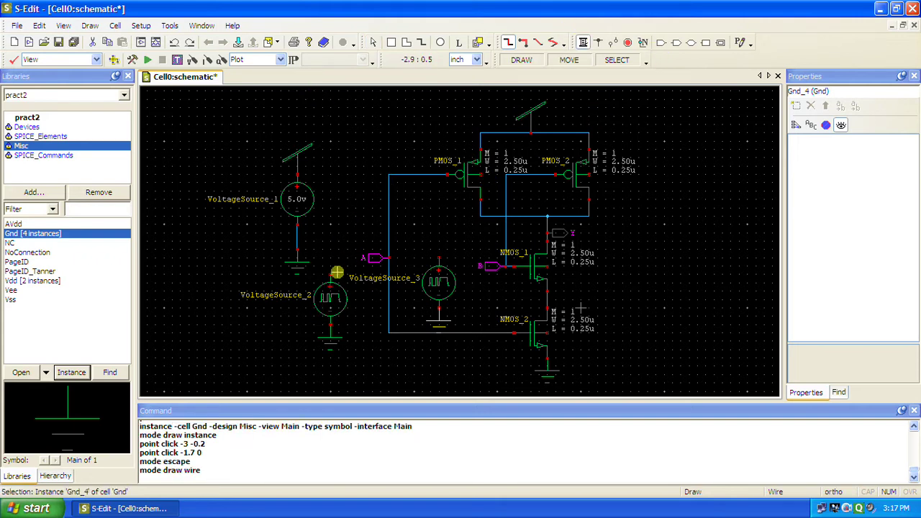
left_click(330, 274)
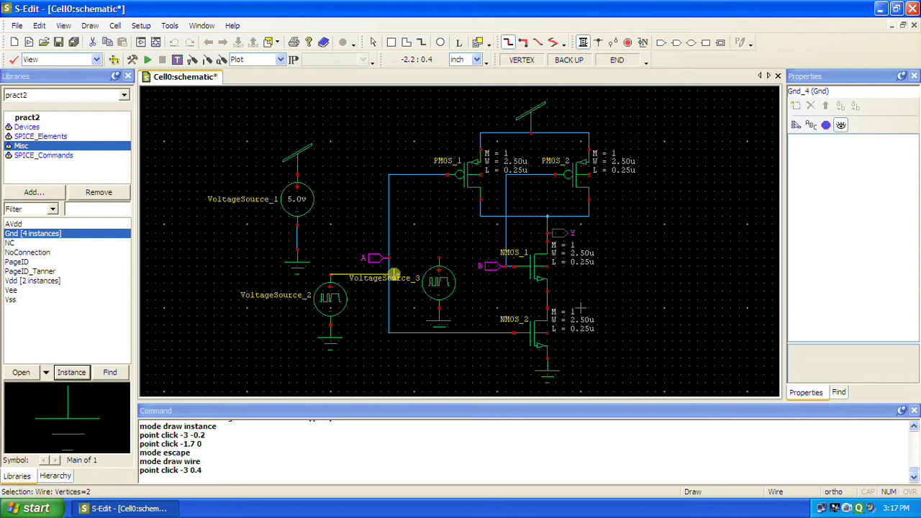
left_click(335, 251)
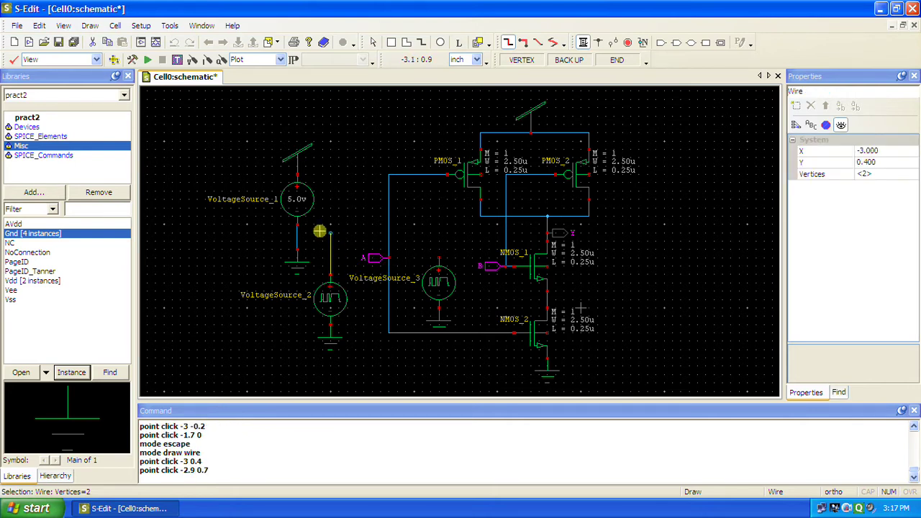
left_click(386, 255)
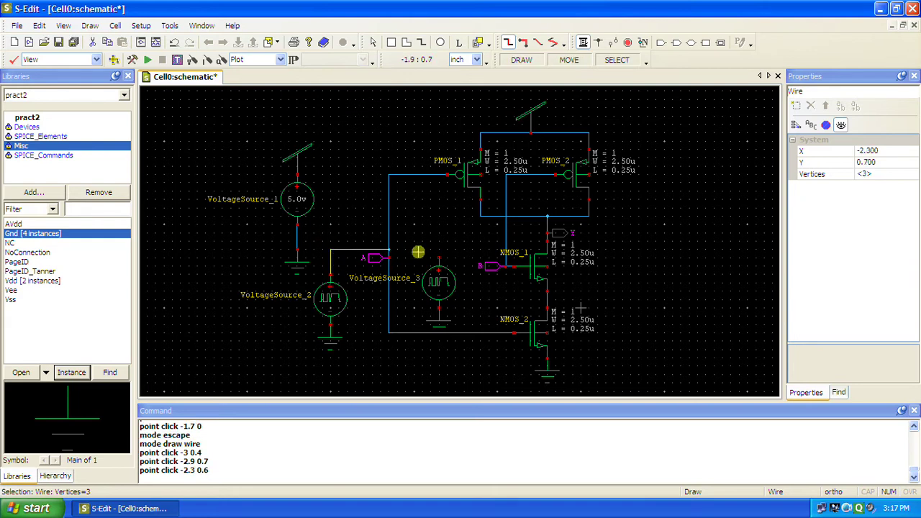
left_click(375, 43)
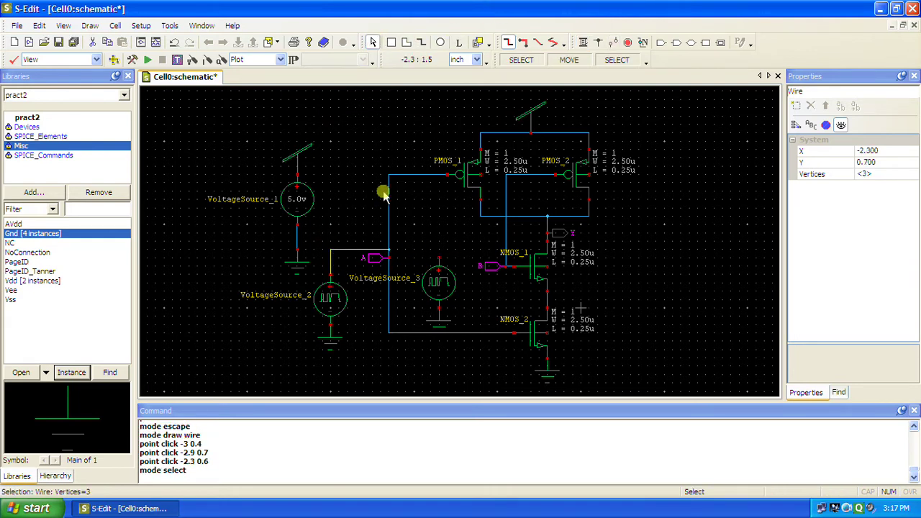
left_click(355, 224)
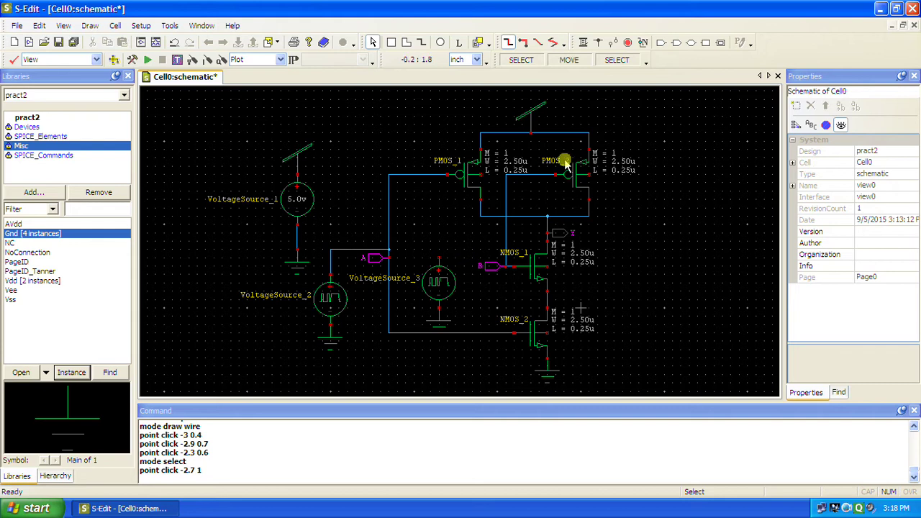
Wire the positive terminal of VoltageSource_3 to the input B net above port B and save the design.
left_click(597, 43)
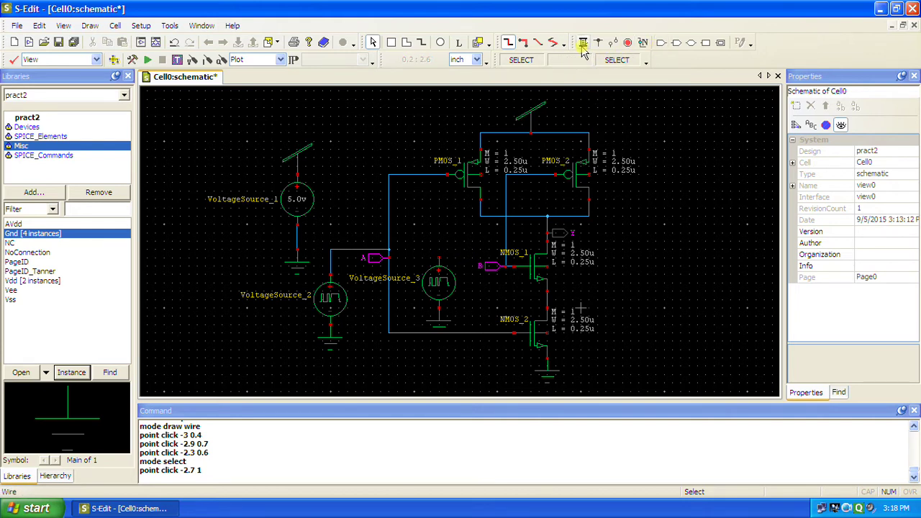
left_click(437, 261)
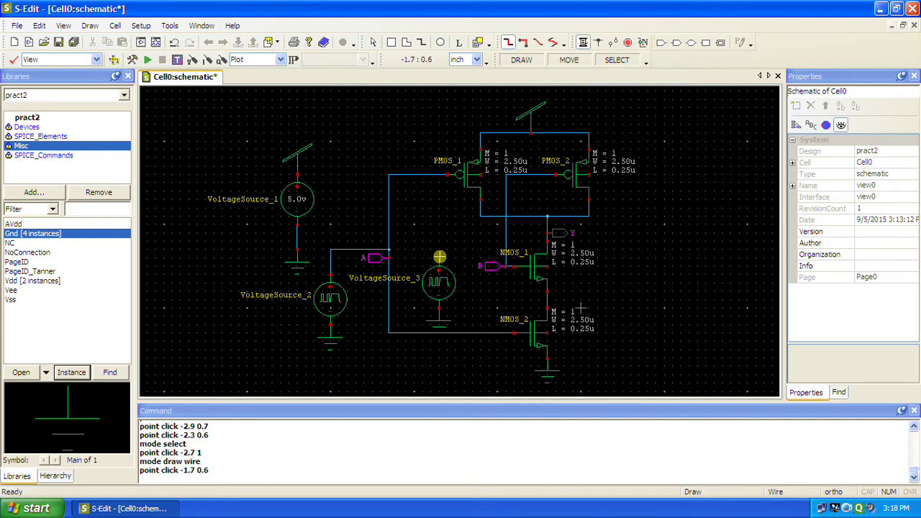
left_click(456, 238)
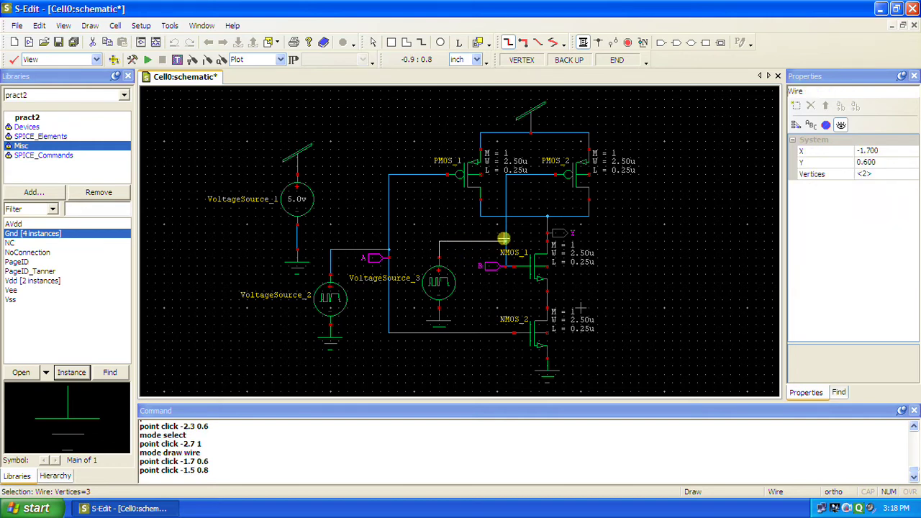
left_click(504, 238)
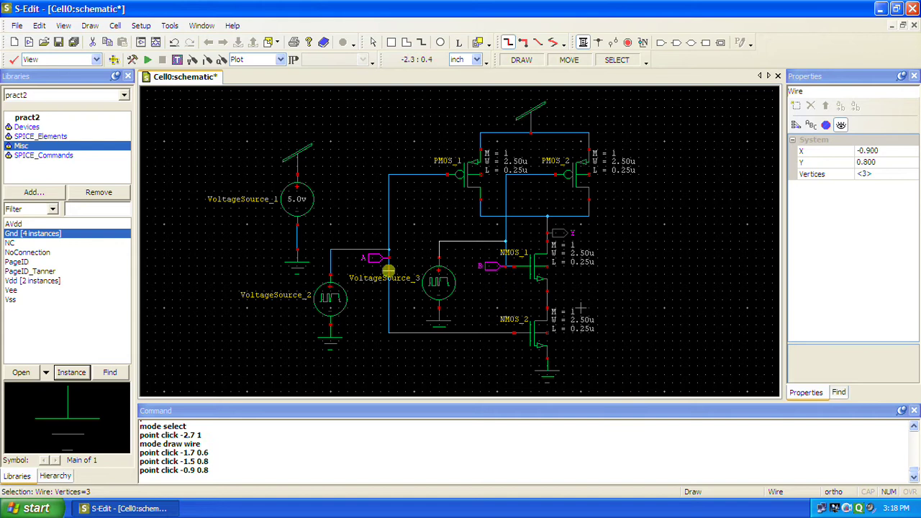
left_click(373, 42)
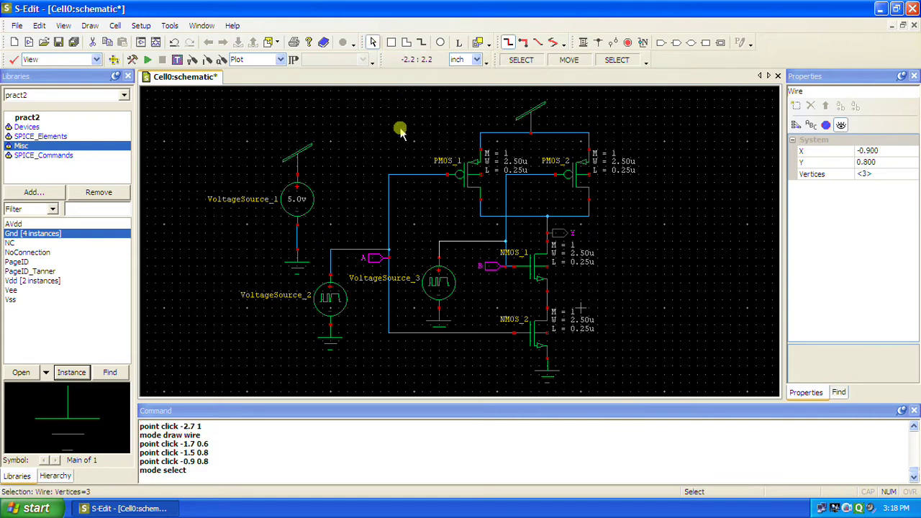
left_click(387, 138)
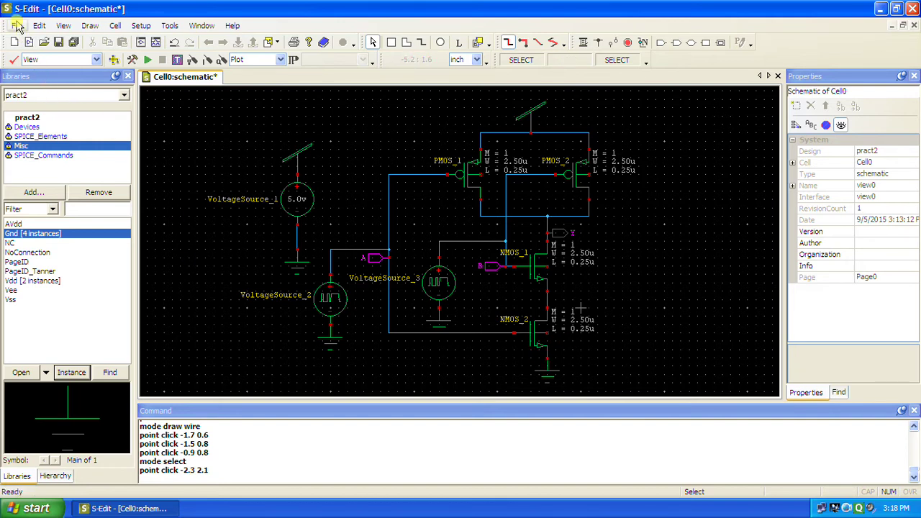
left_click(59, 42)
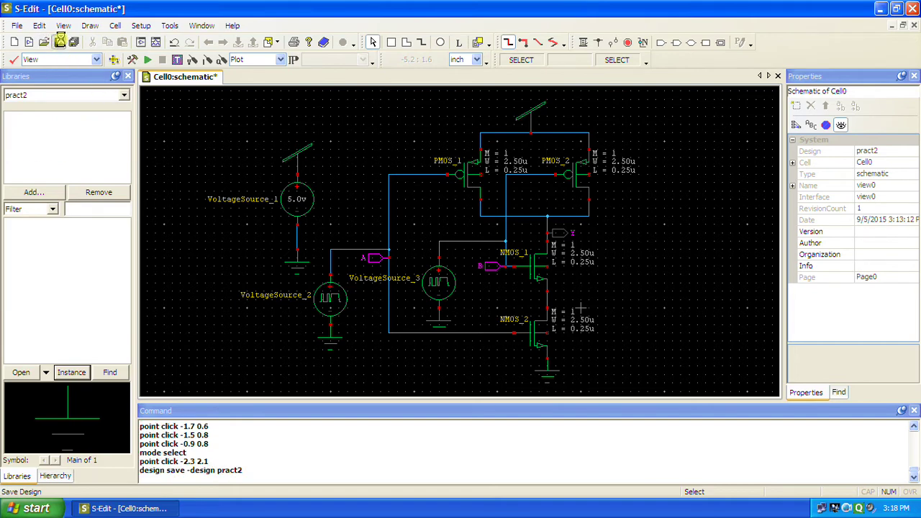
Open the SPICE simulation setup of Cell0 and browse for its Library Files up to the Process folder.
left_click(134, 60)
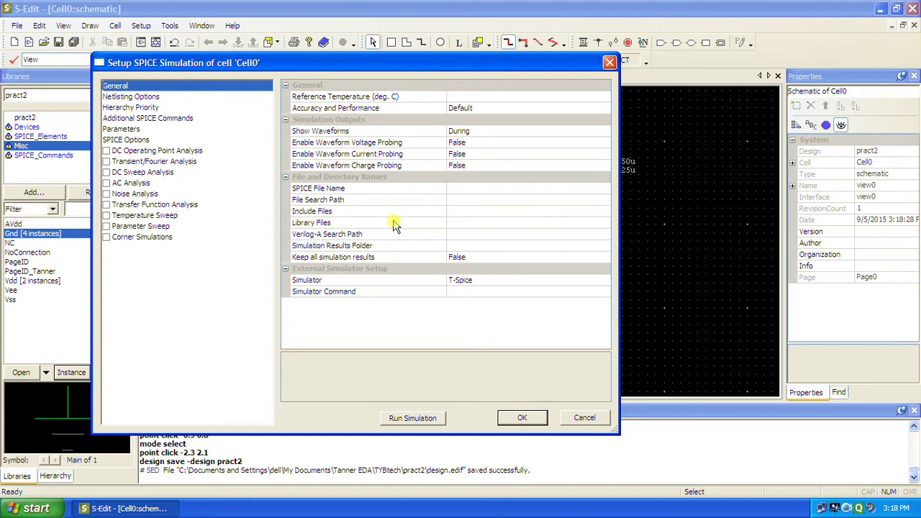
left_click(486, 224)
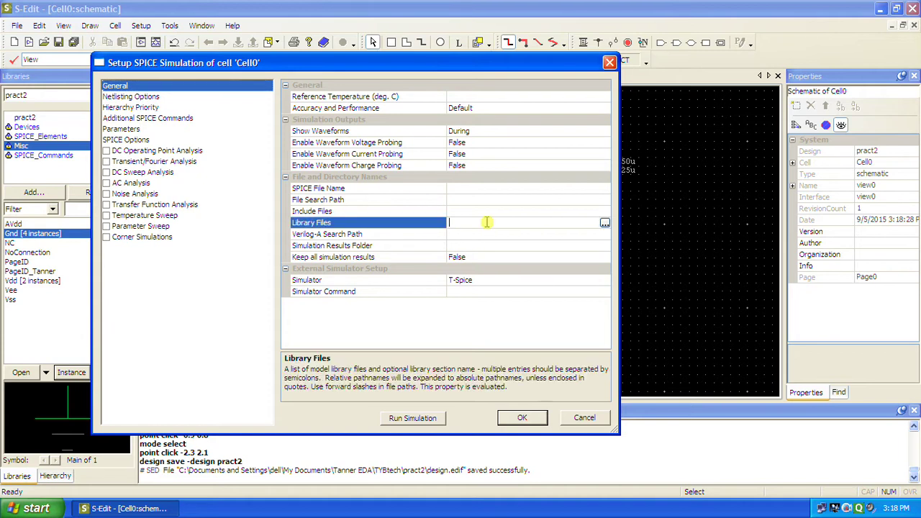
left_click(605, 223)
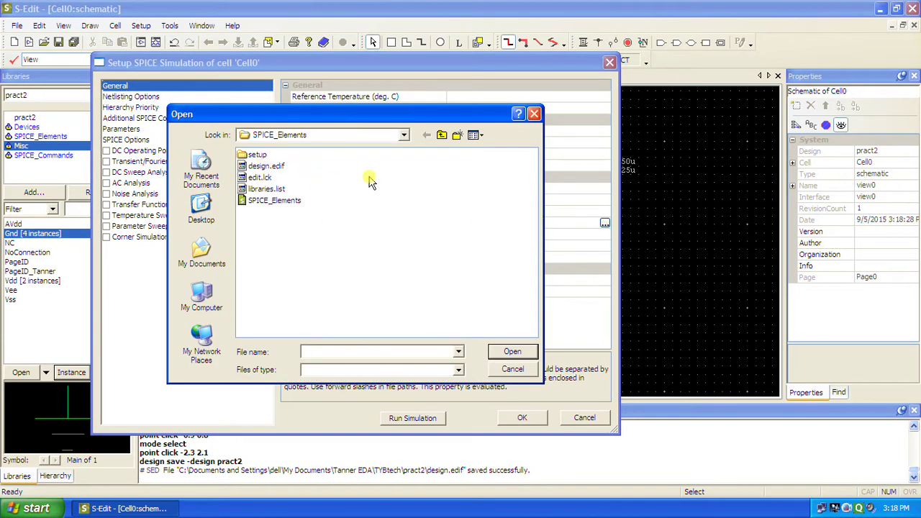
left_click(441, 135)
left_click(441, 135)
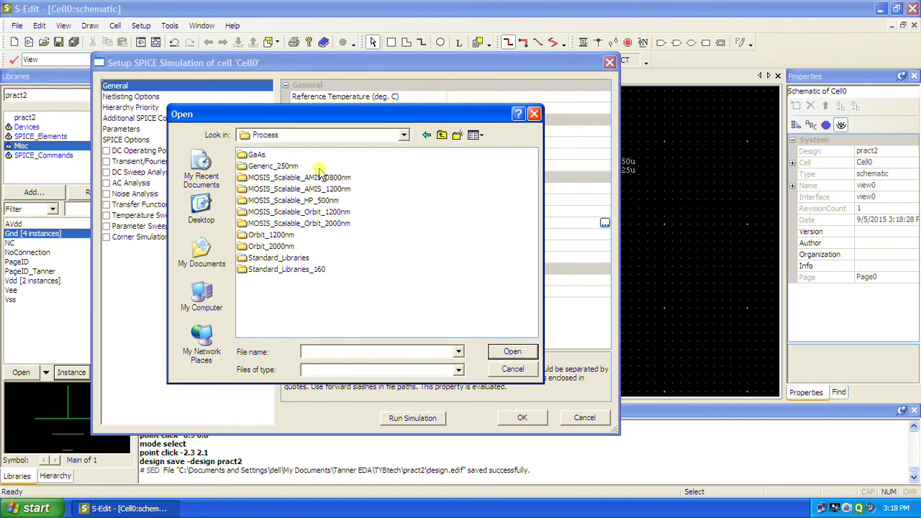
Choose Generic_250nm.lib from My Documents, Tanner EDA/Tanner Tools v15.1/Process/Generic_250nm/Generic_250nm_Tech as the library file.
left_click(203, 252)
double_click(260, 234)
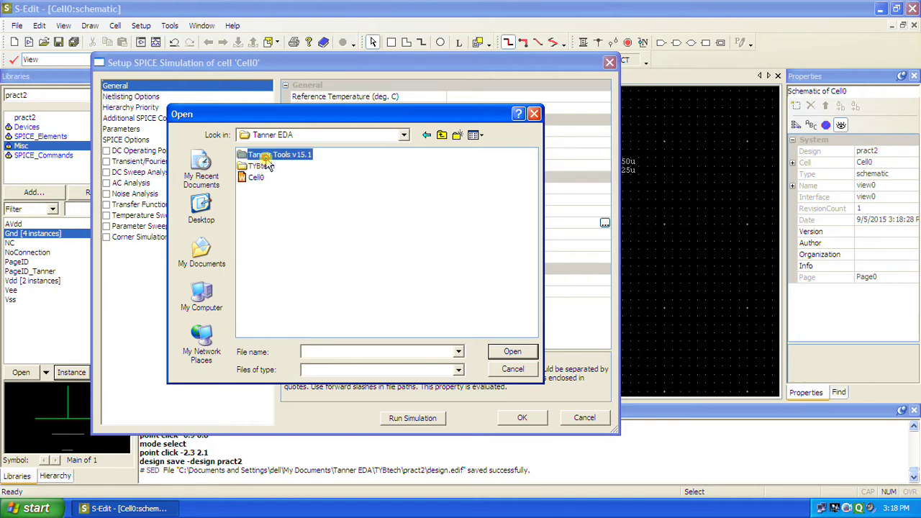
double_click(257, 155)
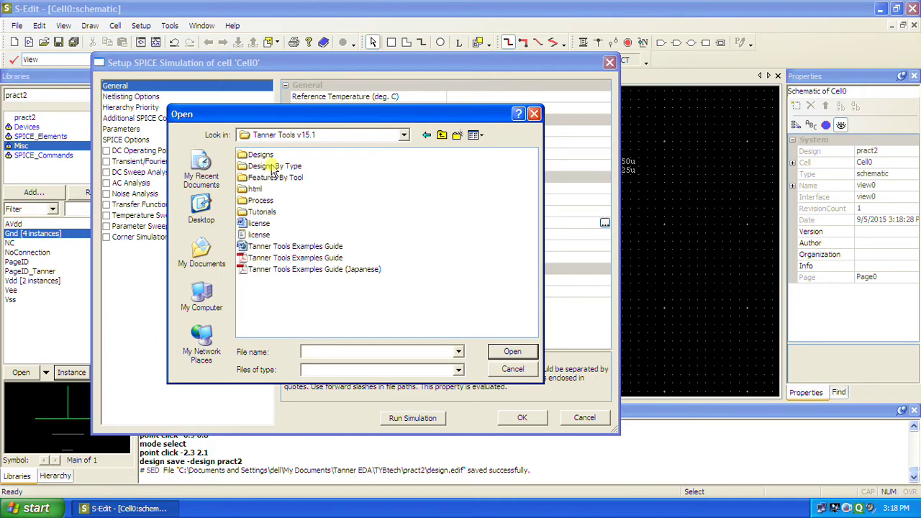
double_click(261, 202)
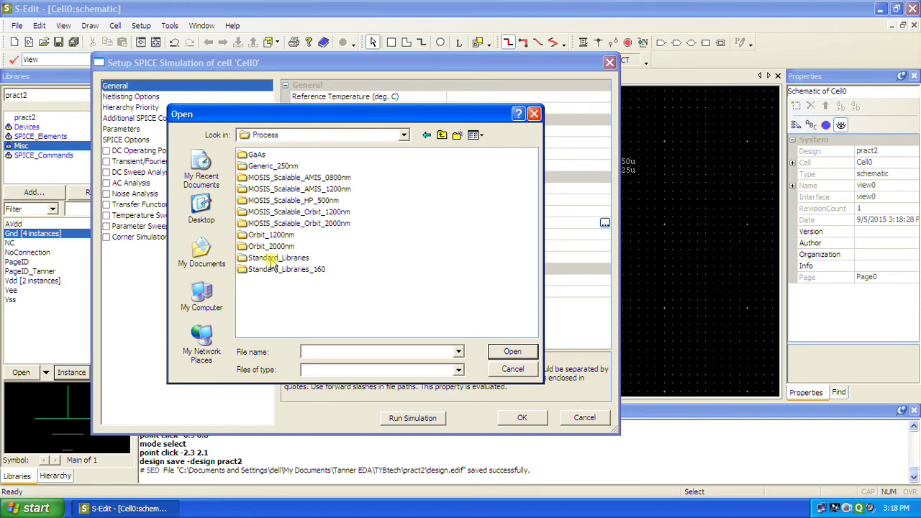
double_click(271, 166)
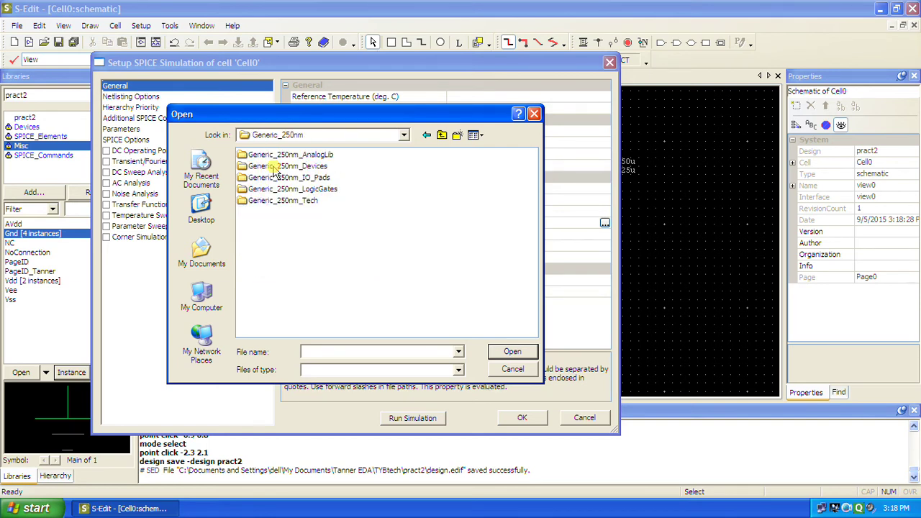
double_click(297, 200)
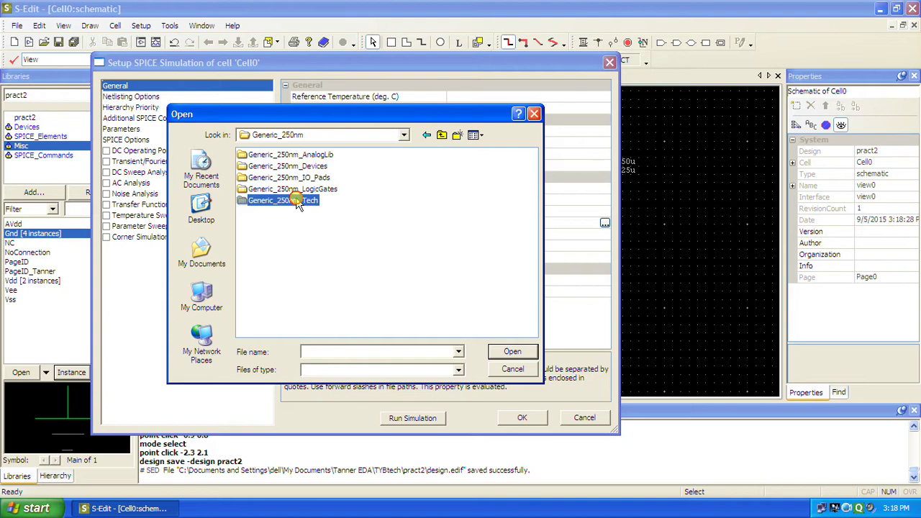
left_click(282, 156)
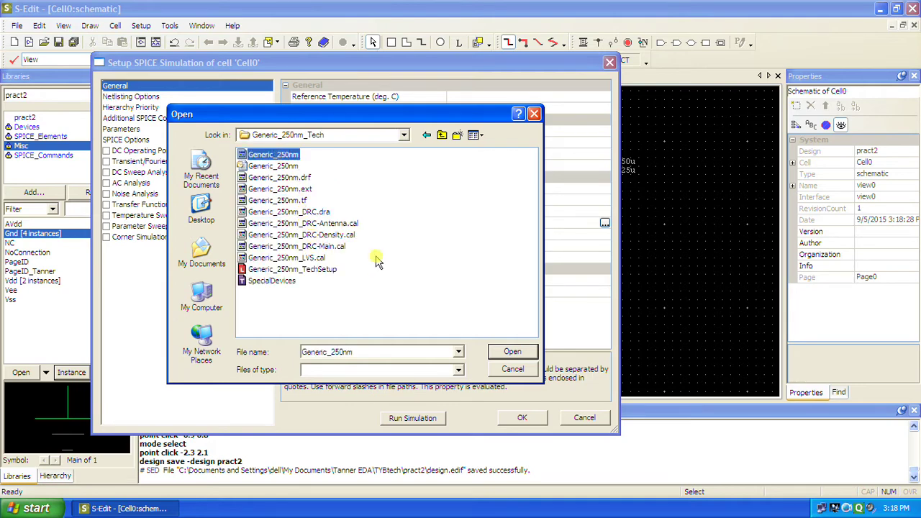
left_click(511, 352)
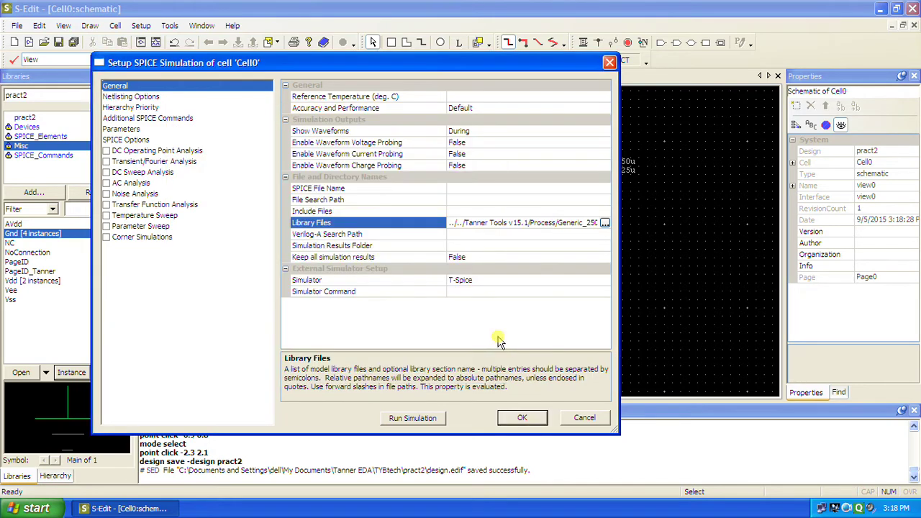
Append the section name TT after Generic_250nm.lib in the Library Files path.
left_click(579, 222)
key("Right")
key("Right")
key("Right")
key("Right")
key("Right")
key("Right")
key("Right")
key("Right")
key("Right")
key("Right")
key("Right")
key("Right")
key("Right")
key("Right")
key("Right")
key("Right")
key("Right")
key("Right")
key("Right")
key("Right")
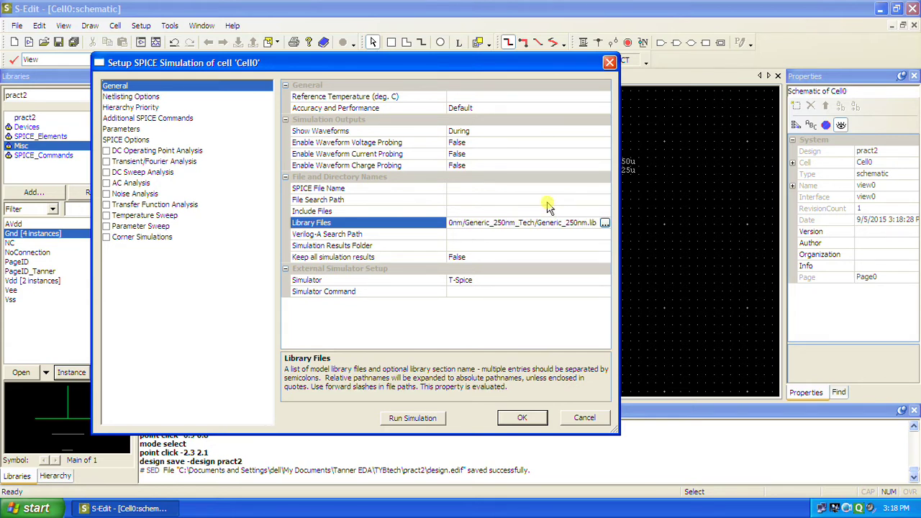
type("TT")
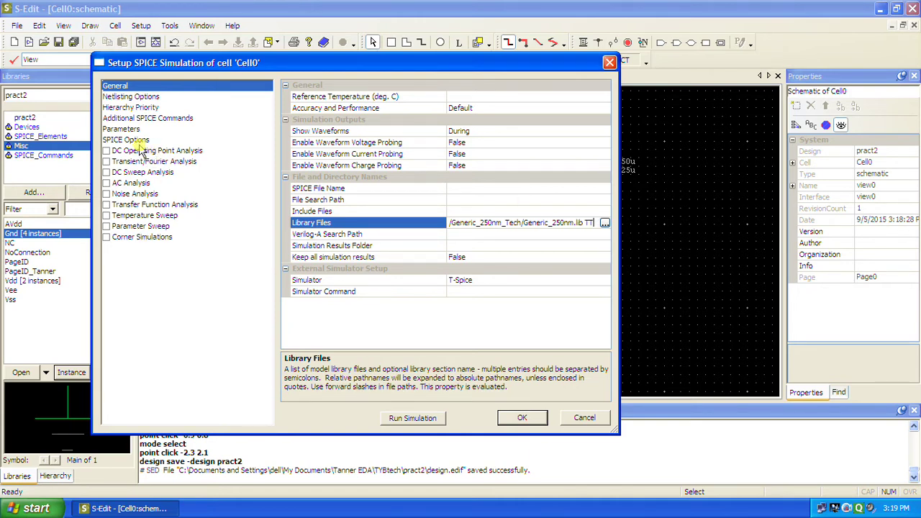
Enable Transient/Fourier Analysis with a stop time of 400ns and a maximum time step of 10ns, and apply the simulation setup.
left_click(119, 161)
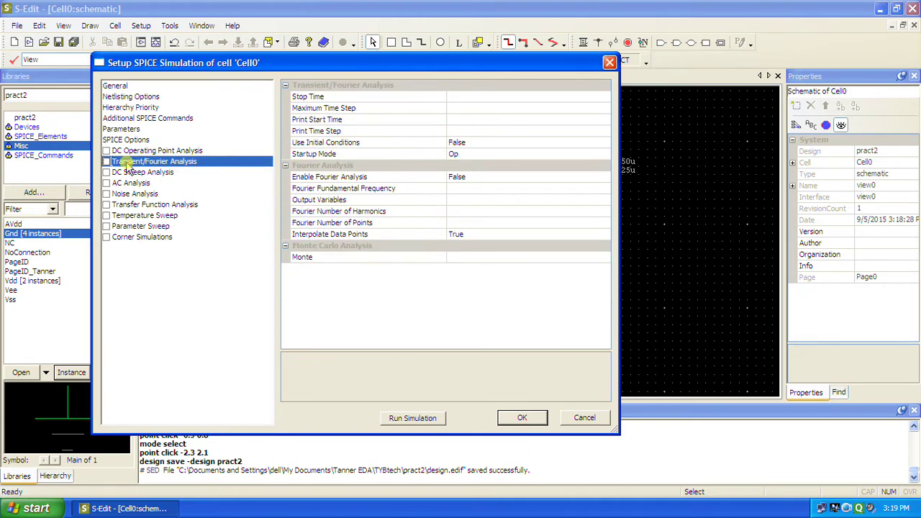
left_click(107, 162)
left_click(489, 97)
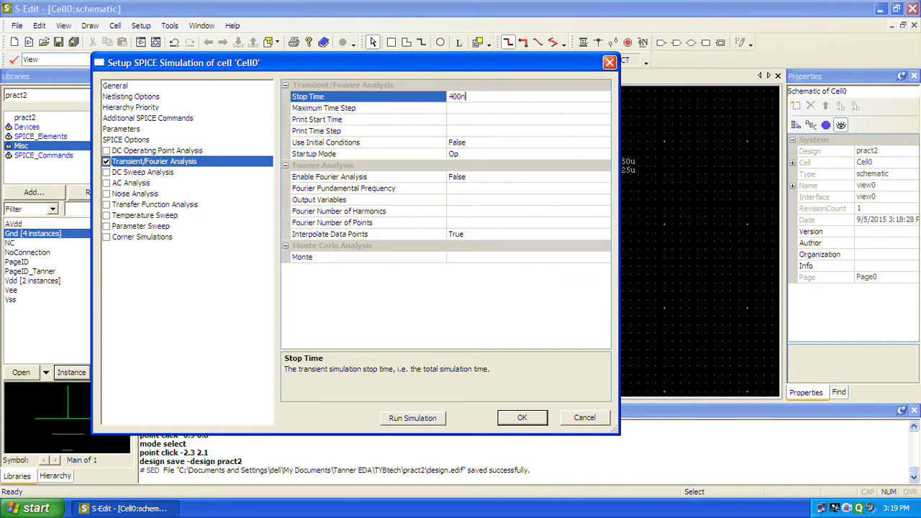
left_click(480, 107)
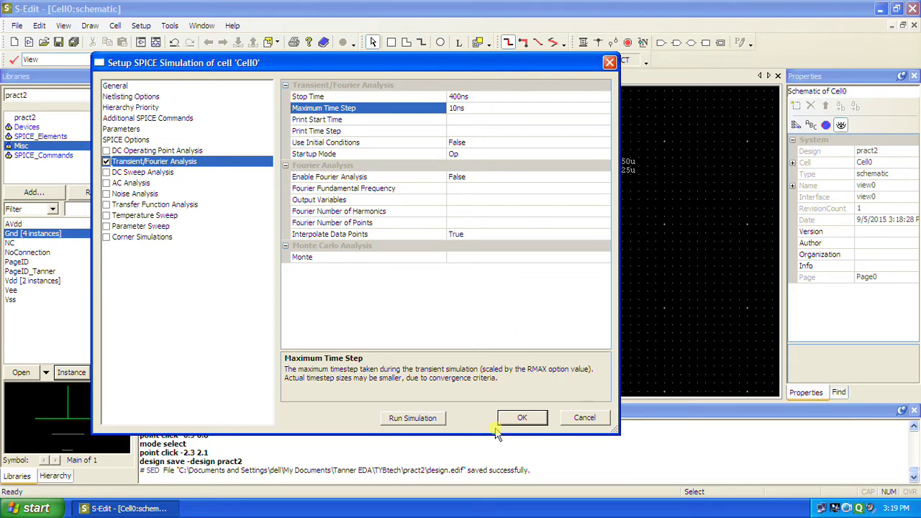
left_click(521, 418)
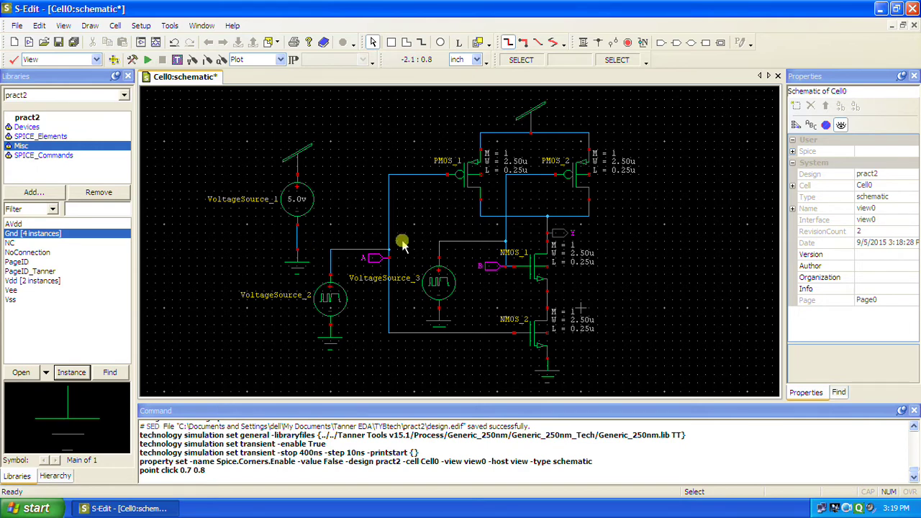
Place three PrintVoltage instances from the SPICE_Commands library at input A, the positive terminal of VoltageSource_3 and output Y.
left_click(78, 159)
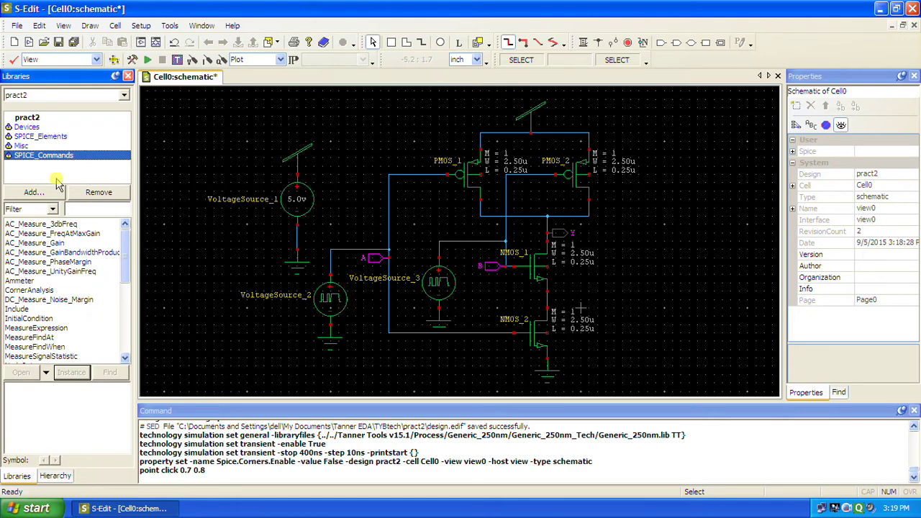
scroll(36, 320, "down", 2)
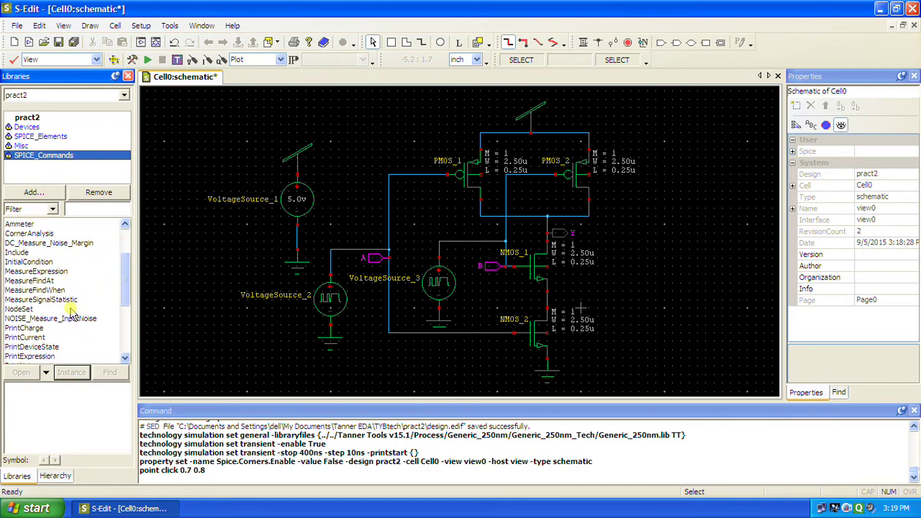
scroll(25, 350, "down", 2)
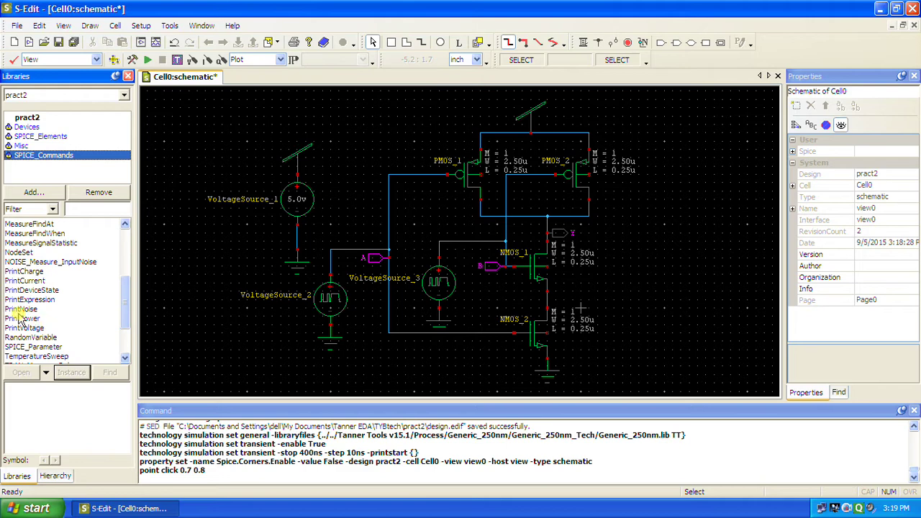
left_click(29, 328)
left_click(71, 372)
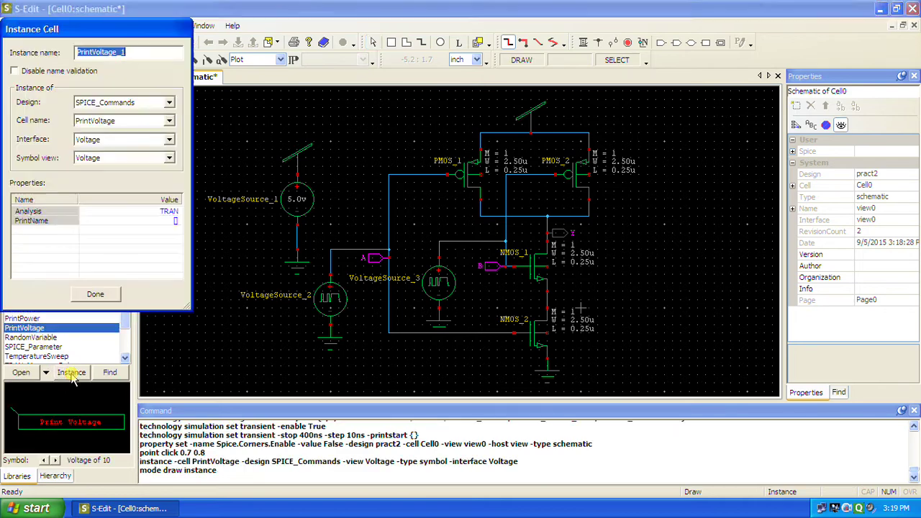
left_click(387, 261)
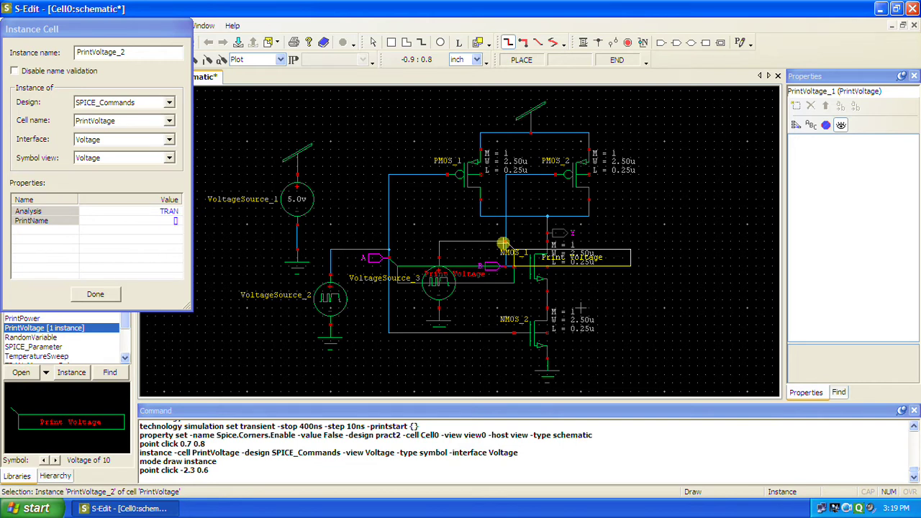
left_click(441, 255)
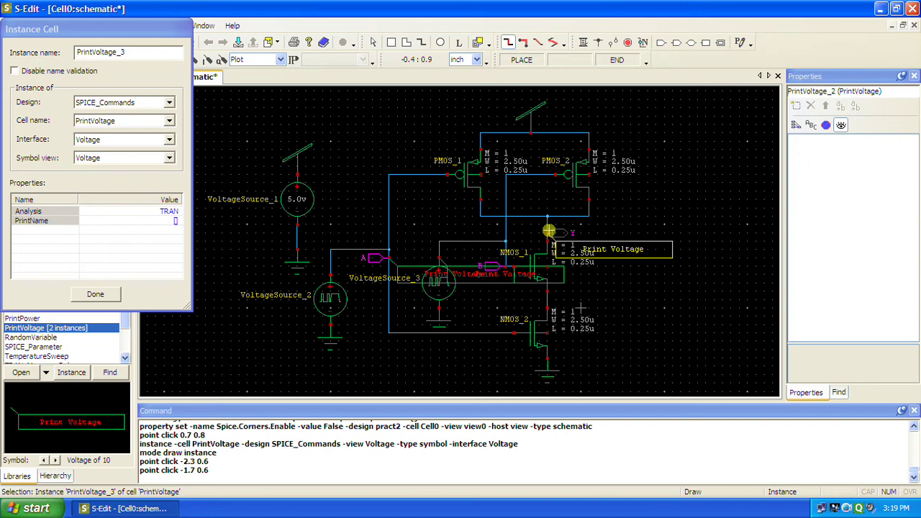
left_click(549, 232)
left_click(90, 293)
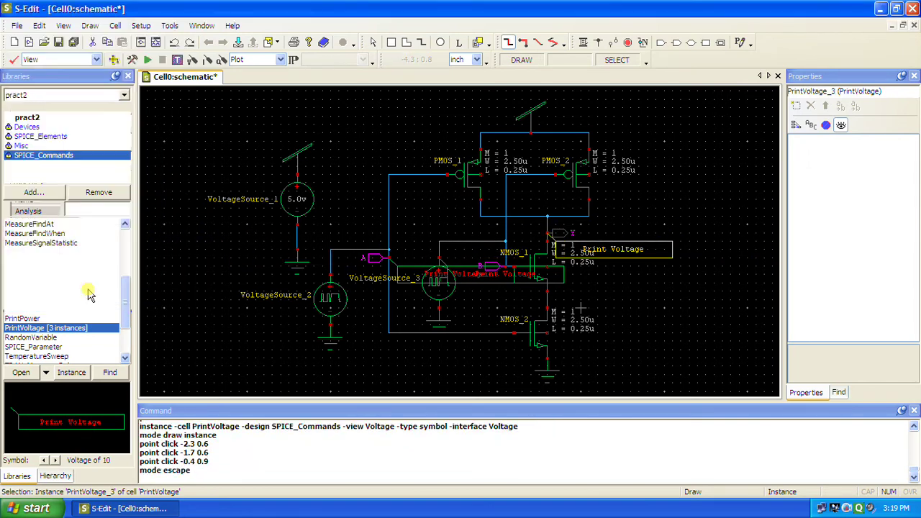
Rotate the Print Voltage symbols at VoltageSource_3 and output Y to vertical, and save the design.
left_click(173, 239)
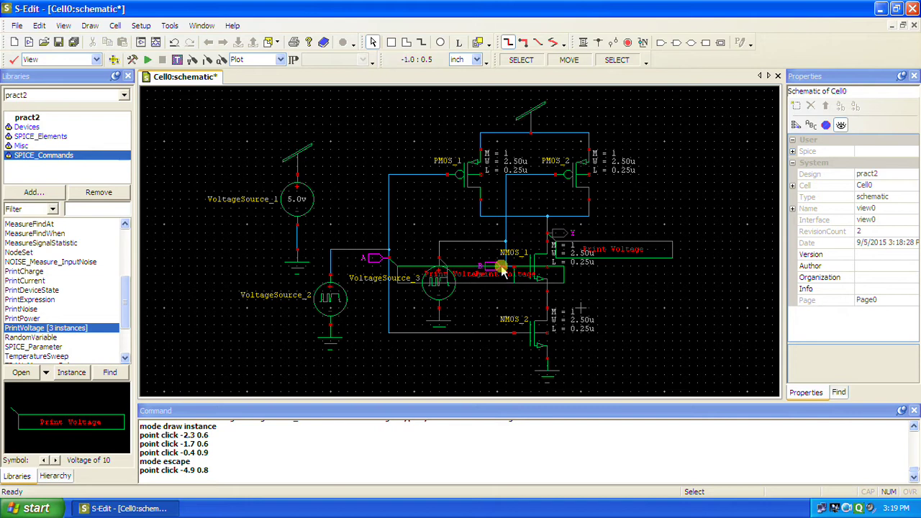
left_click(554, 279)
key("ctrl+r")
left_click(631, 261)
key("ctrl+r")
left_click(631, 261)
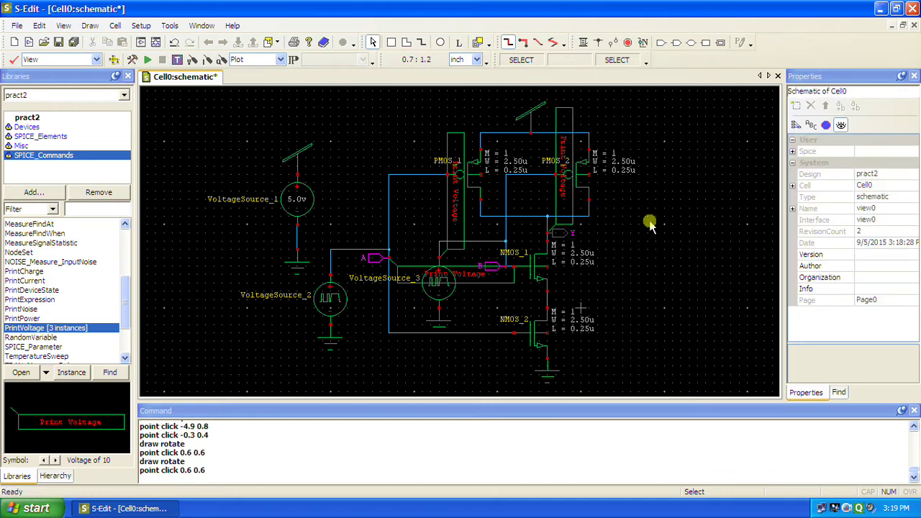
left_click(59, 42)
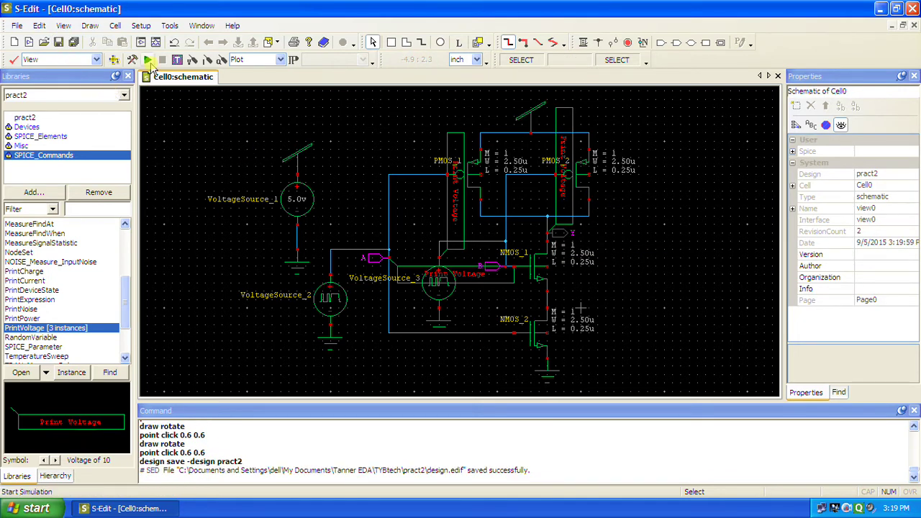
Run the simulation of Cell0, retrying the T-Spice licence request, and close T-Spice.
left_click(148, 60)
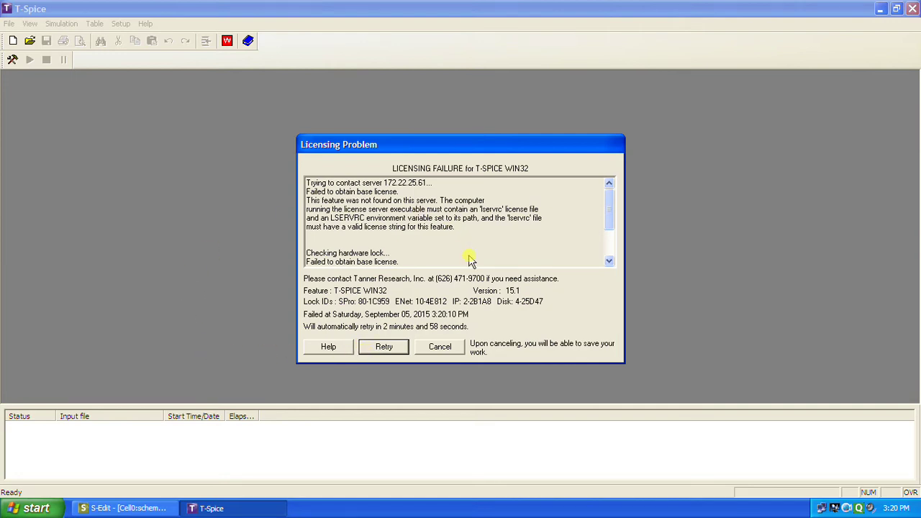
left_click(386, 351)
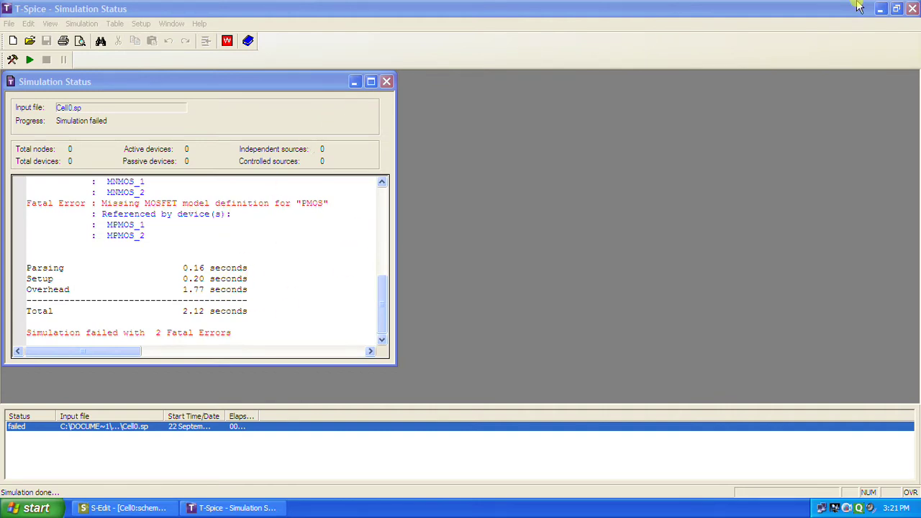
left_click(912, 9)
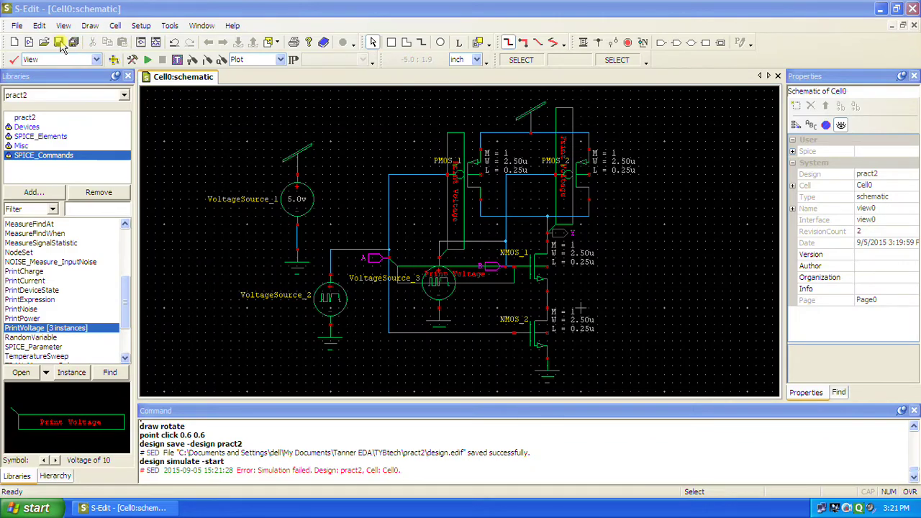
Reopen the General settings of the SPICE simulation setup and clear the Library Files path.
left_click(134, 61)
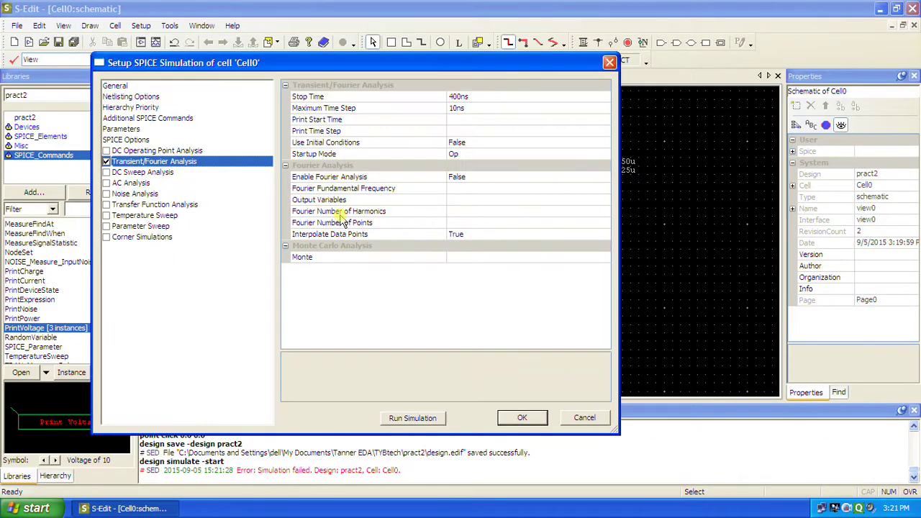
left_click(128, 86)
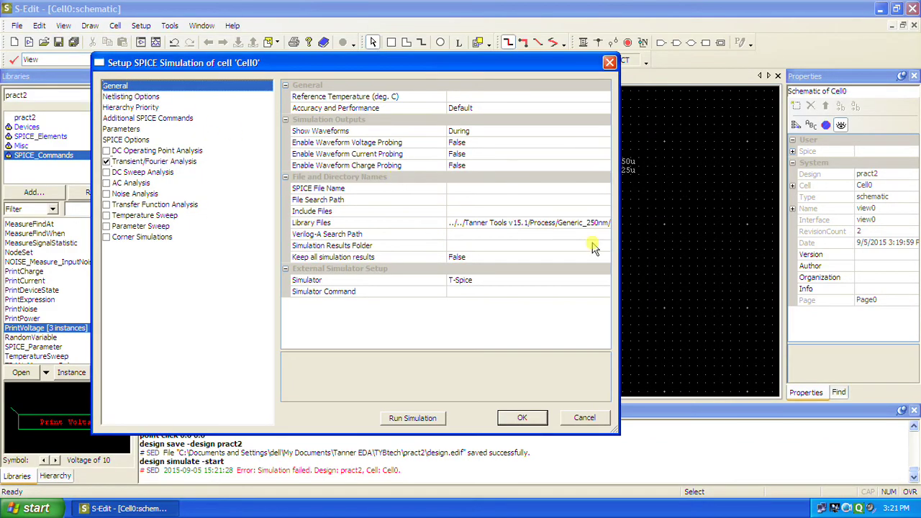
left_click(549, 224)
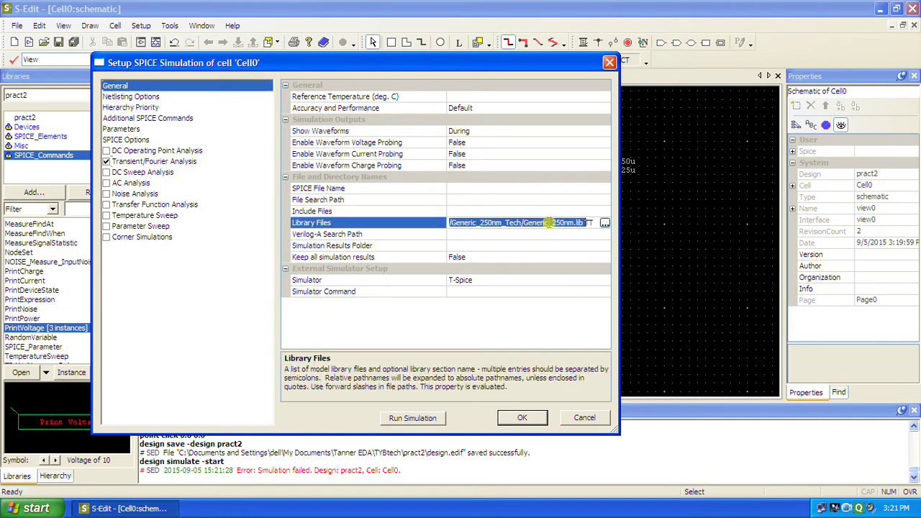
key("BackSpace")
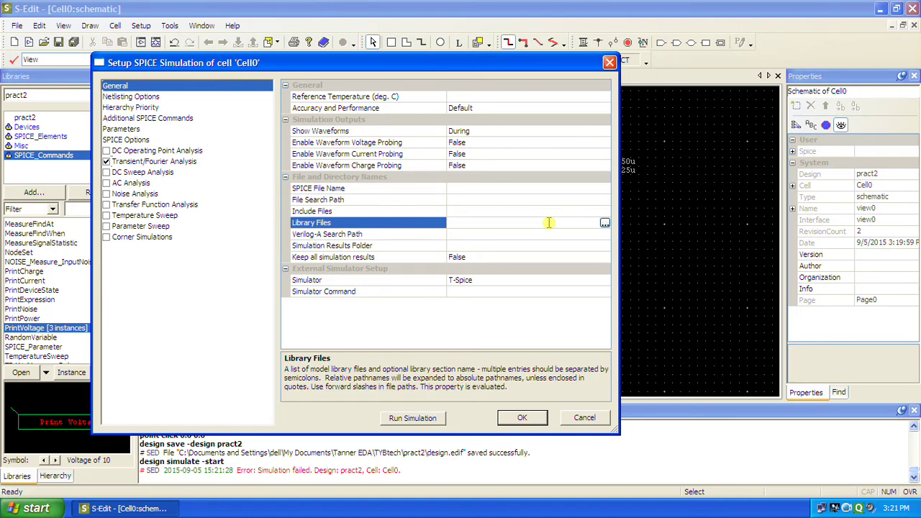
Choose the first Generic_250nm file in the Generic_250nm_Tech folder as the library file.
left_click(604, 223)
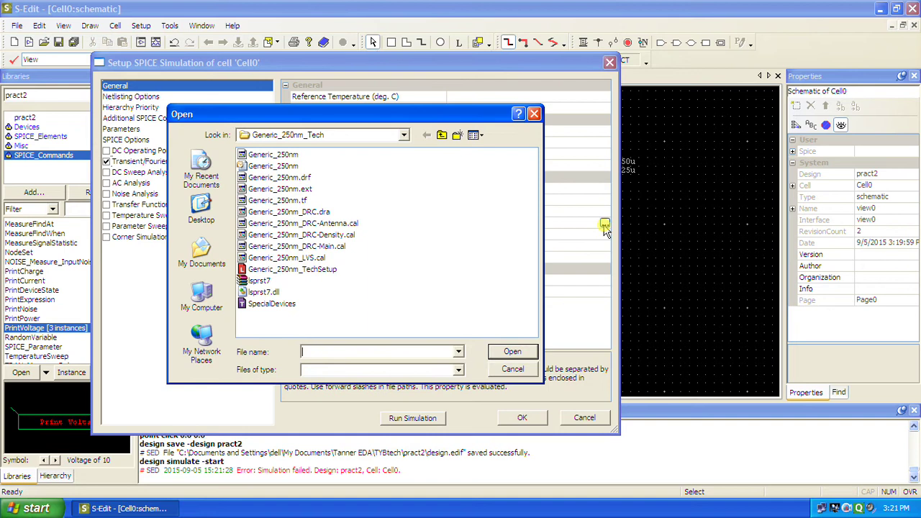
left_click(441, 135)
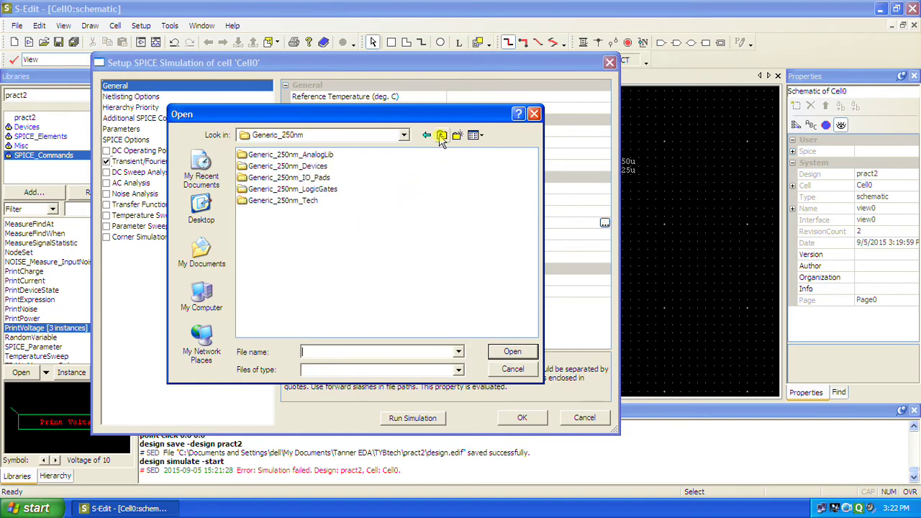
double_click(309, 202)
double_click(291, 152)
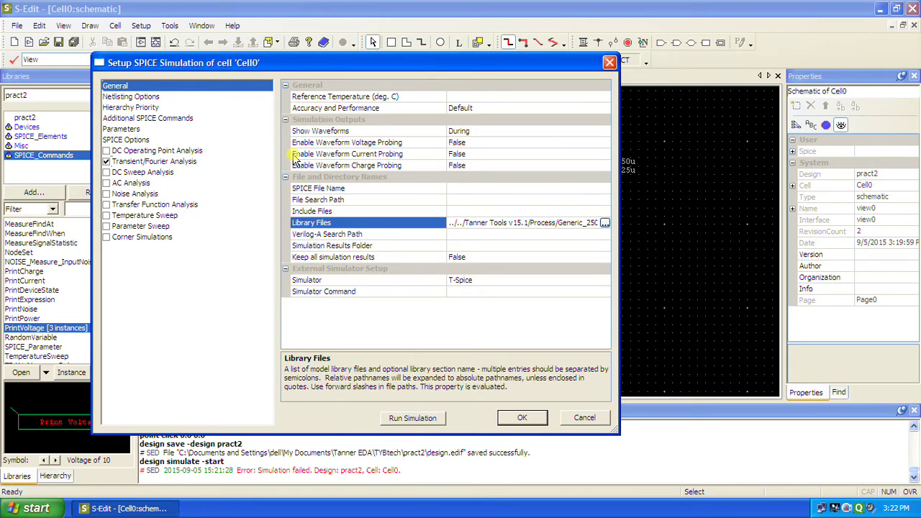
Try to edit the newly chosen Library Files path, and delete it entirely.
double_click(502, 222)
key("Right")
key("Right")
key("Right")
key("Right")
key("Right")
key("Right")
key("Right")
key("Right")
key("Right")
key("Right")
key("Right")
key("Right")
key("Right")
key("Right")
key("Right")
key("Right")
key("Right")
key("Right")
key("Right")
key("Right")
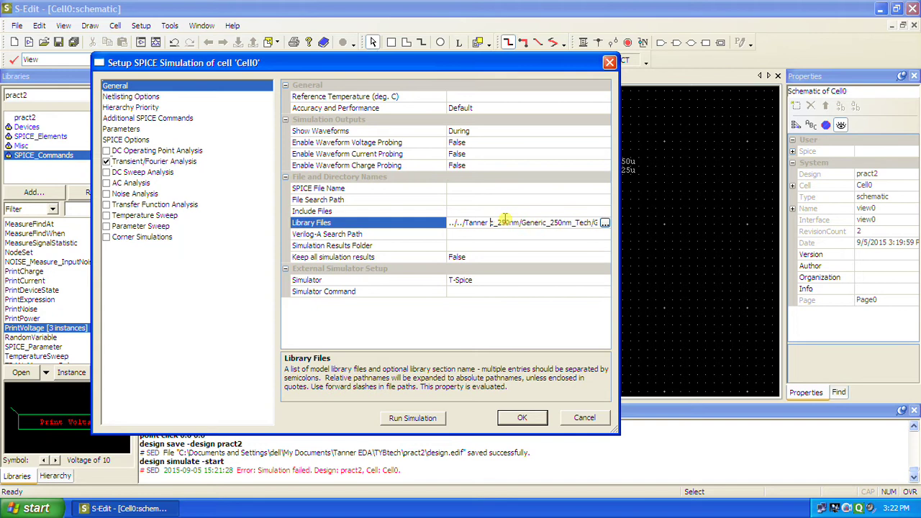
key("BackSpace")
key("BackSpace")
key("BackSpace")
key("BackSpace")
key("BackSpace")
key("BackSpace")
key("BackSpace")
key("BackSpace")
key("BackSpace")
key("BackSpace")
key("BackSpace")
key("BackSpace")
key("BackSpace")
key("BackSpace")
key("BackSpace")
key("BackSpace")
key("BackSpace")
key("BackSpace")
key("BackSpace")
key("BackSpace")
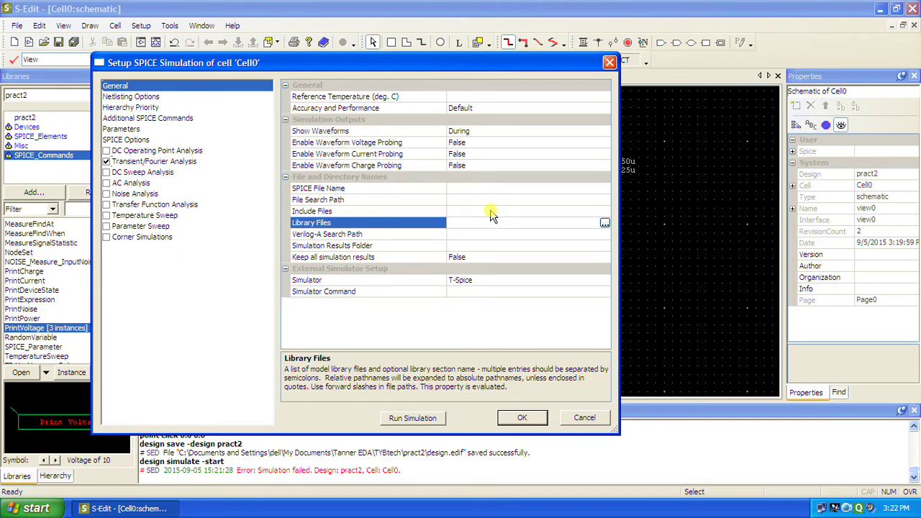
Browse the Standard_Libraries and Standard_Libraries_160 folders under Process for a library file.
left_click(605, 223)
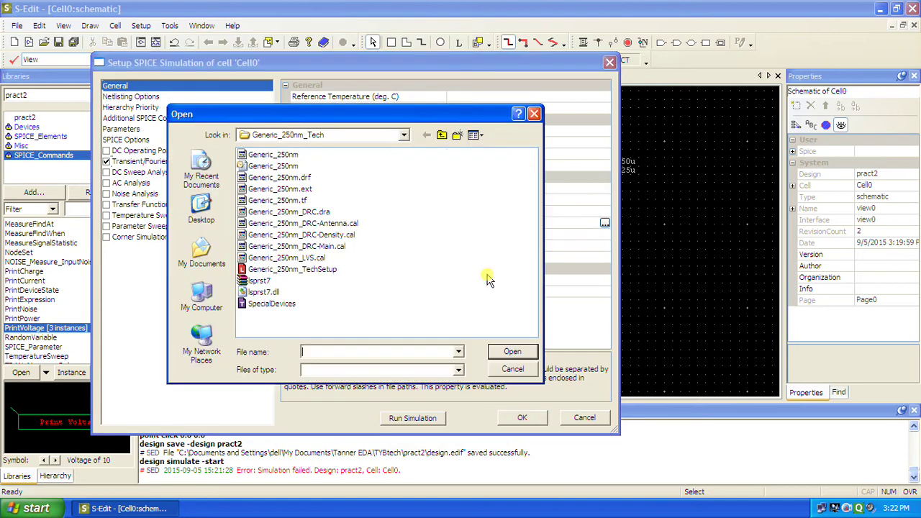
left_click(442, 134)
left_click(442, 135)
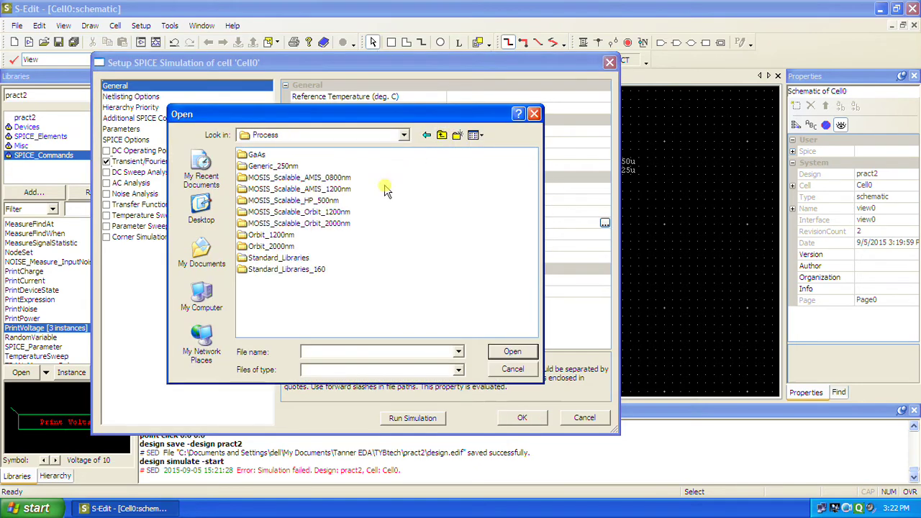
double_click(289, 258)
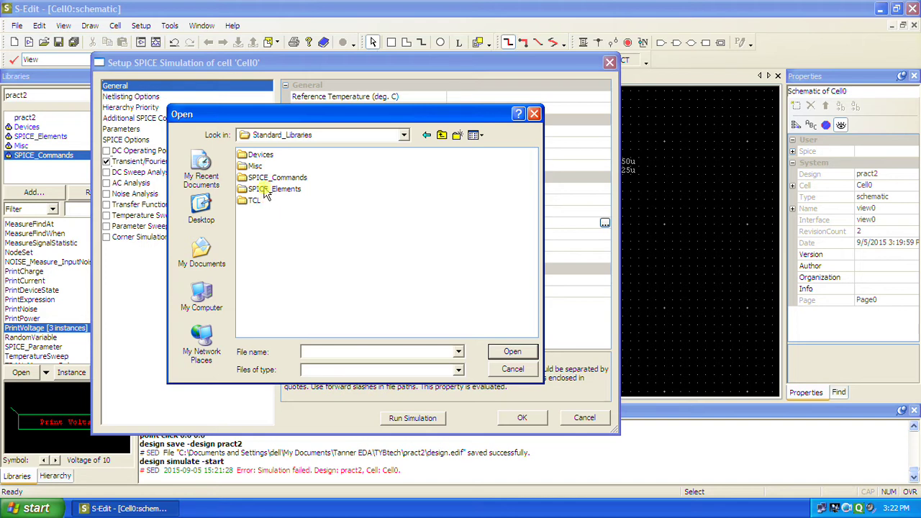
left_click(442, 134)
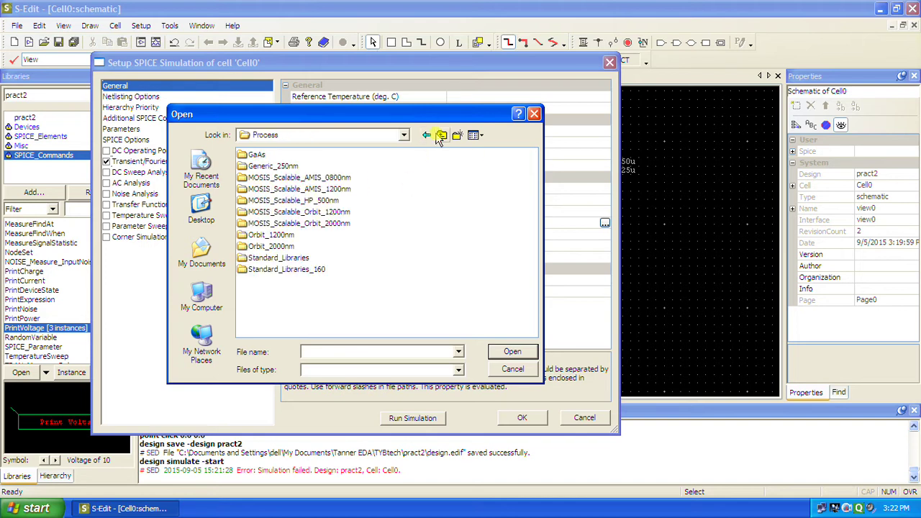
double_click(295, 269)
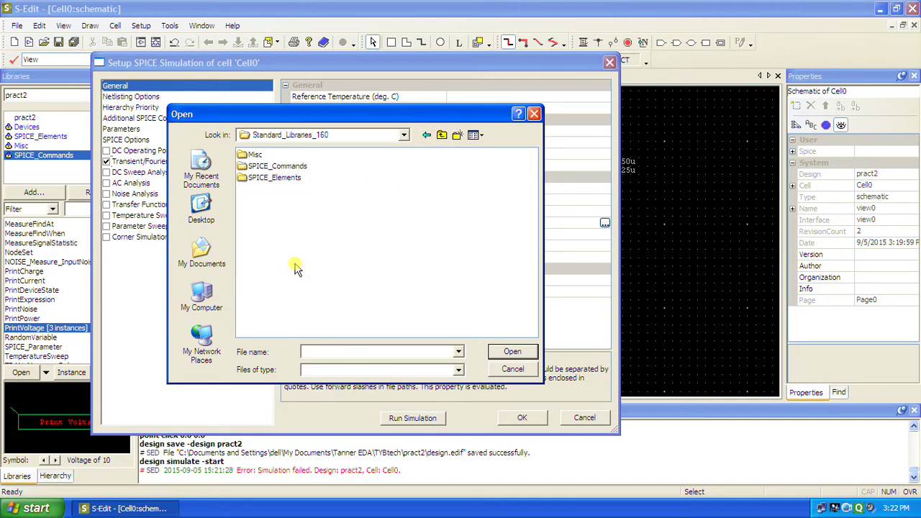
left_click(442, 135)
Choose the first Generic_250nm file from Process/Generic_250nm/Generic_250nm_Tech for Library Files.
double_click(273, 166)
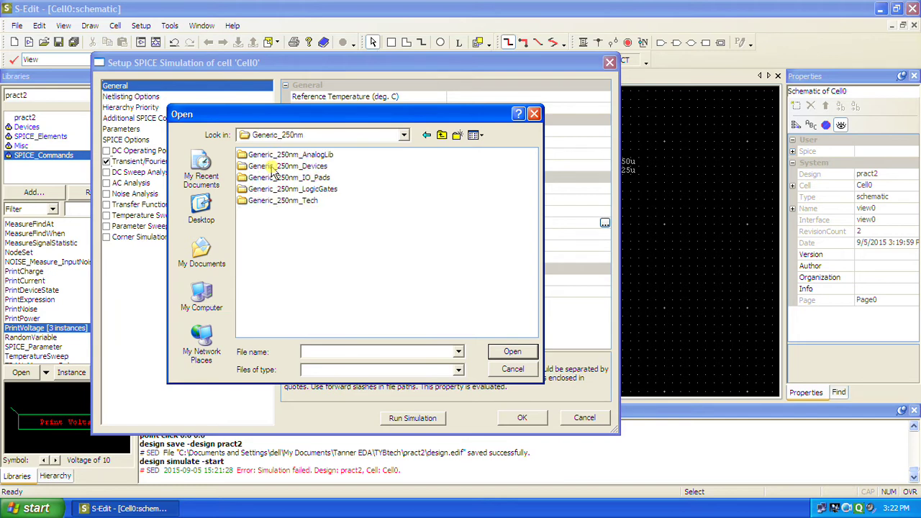
double_click(288, 200)
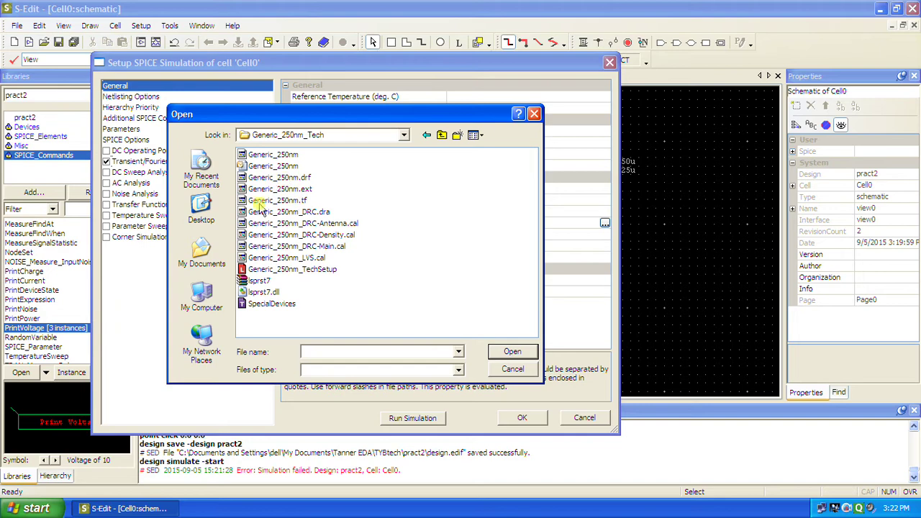
left_click(259, 154)
left_click(512, 352)
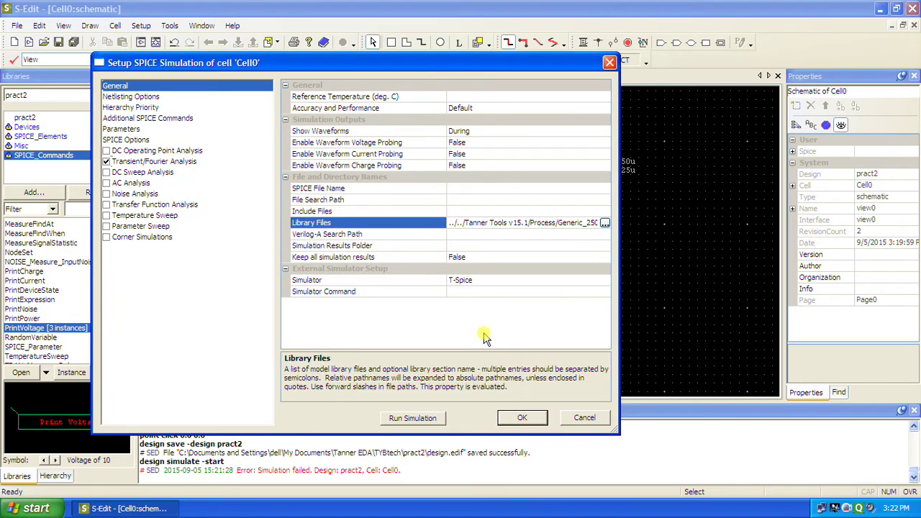
Clear the entire Library Files path in the SPICE simulation setup of Cell0.
double_click(499, 223)
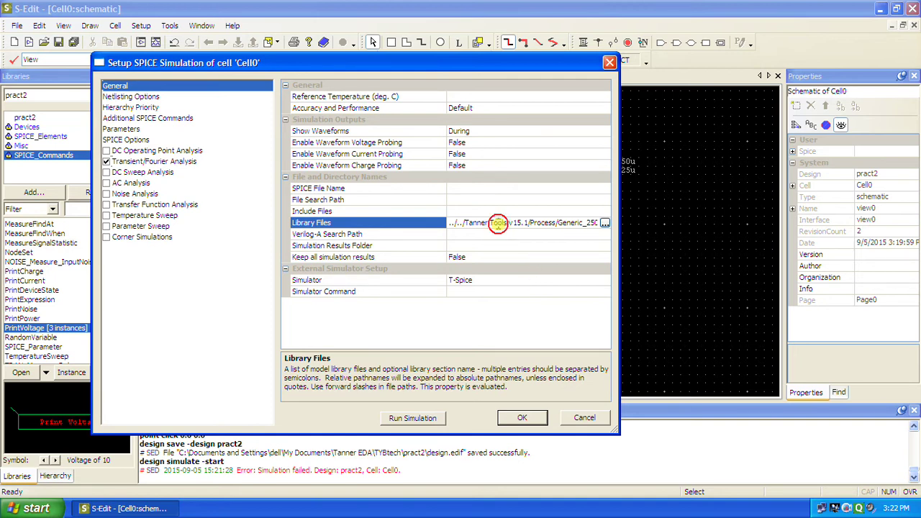
key("Delete")
key("Delete")
key("Delete")
key("Delete")
key("Delete")
key("Delete")
key("Delete")
key("Delete")
key("Delete")
key("Delete")
key("Delete")
key("Delete")
key("Delete")
key("Delete")
key("Delete")
key("Delete")
key("Delete")
key("Delete")
key("Delete")
key("Delete")
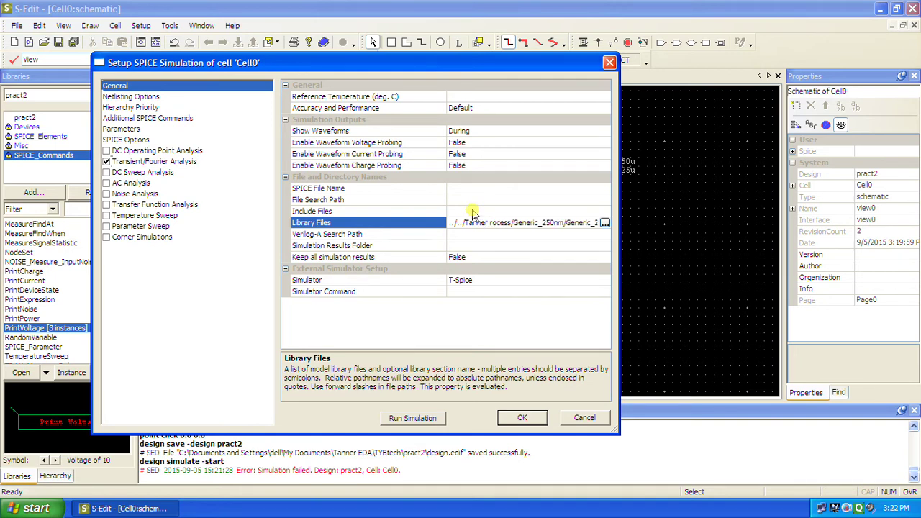
key("Delete")
key("Delete")
key("Delete")
key("Delete")
key("Delete")
key("Delete")
key("Delete")
key("Delete")
key("Delete")
key("Delete")
key("Delete")
key("Delete")
key("Delete")
key("Delete")
key("Delete")
key("Delete")
key("Delete")
key("Delete")
key("Delete")
key("Delete")
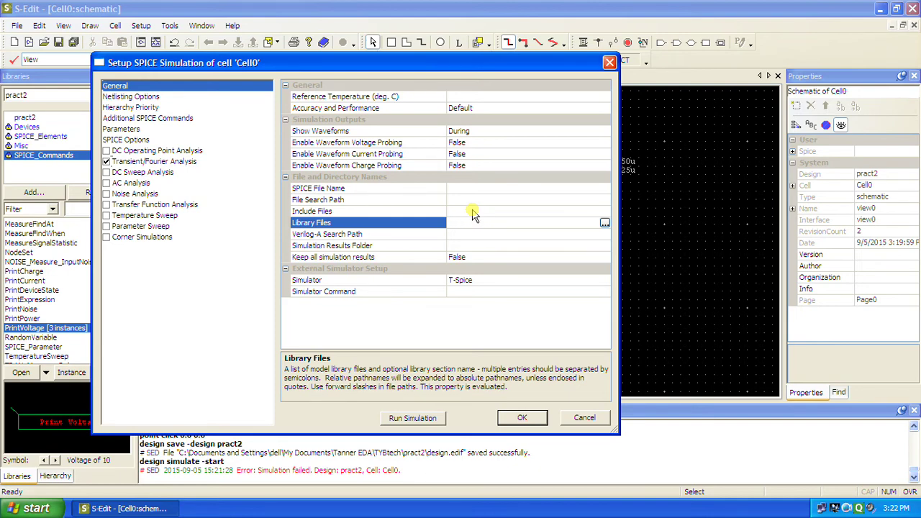
Set Include Files to the Nmos Model text file from the Desktop and accept the SPICE simulation setup.
left_click(473, 211)
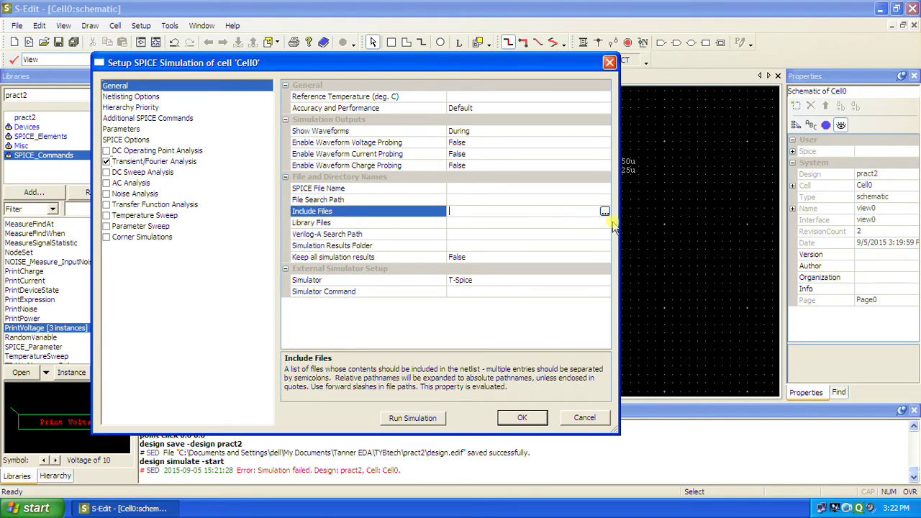
left_click(605, 214)
left_click(202, 210)
left_click(298, 236)
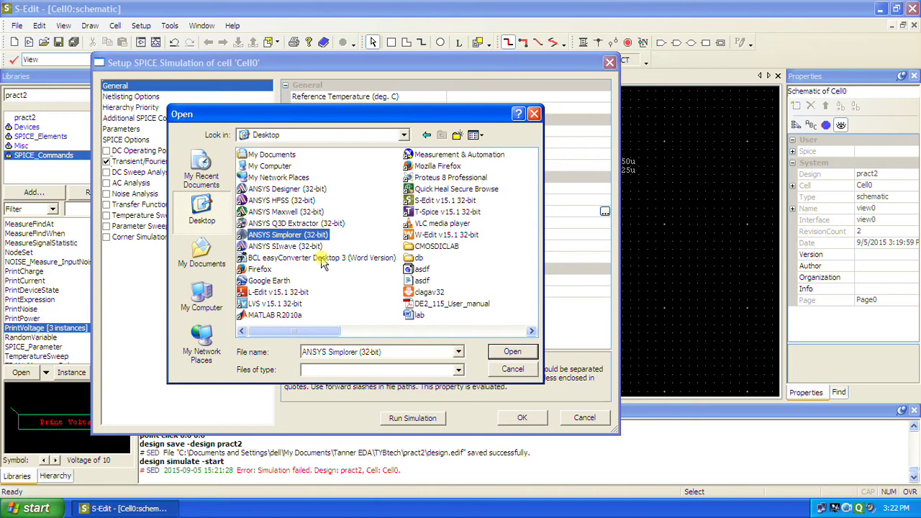
key("n")
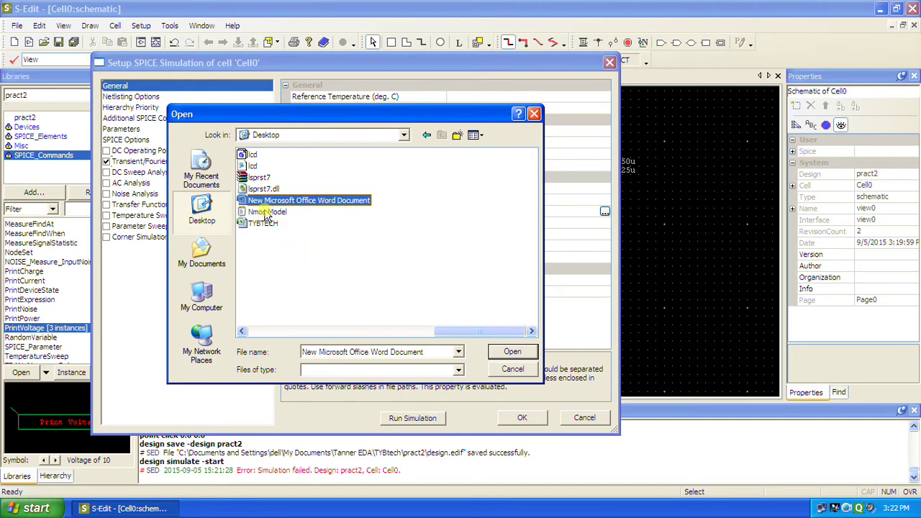
left_click(265, 211)
left_click(513, 351)
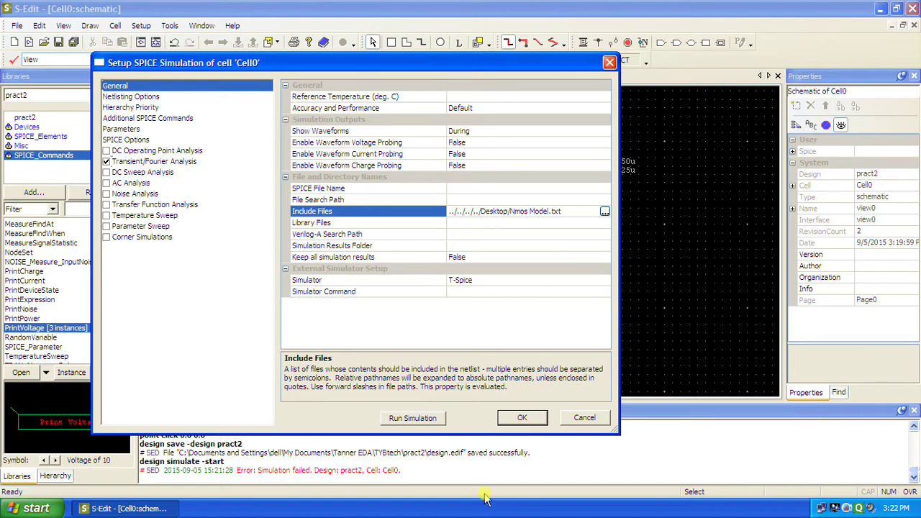
left_click(512, 420)
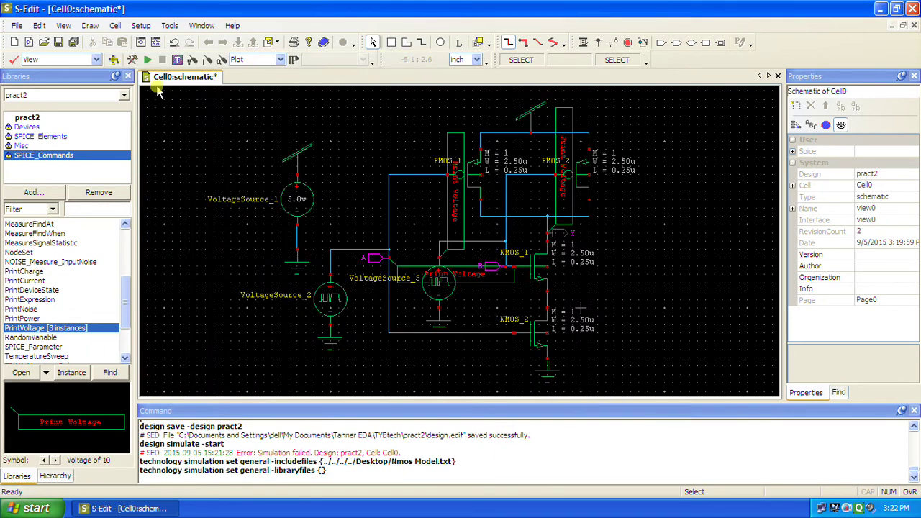
Save the pract2 design and run its simulation, retrying the W-Edit licence check until the waveform chart can be used.
left_click(58, 42)
left_click(147, 59)
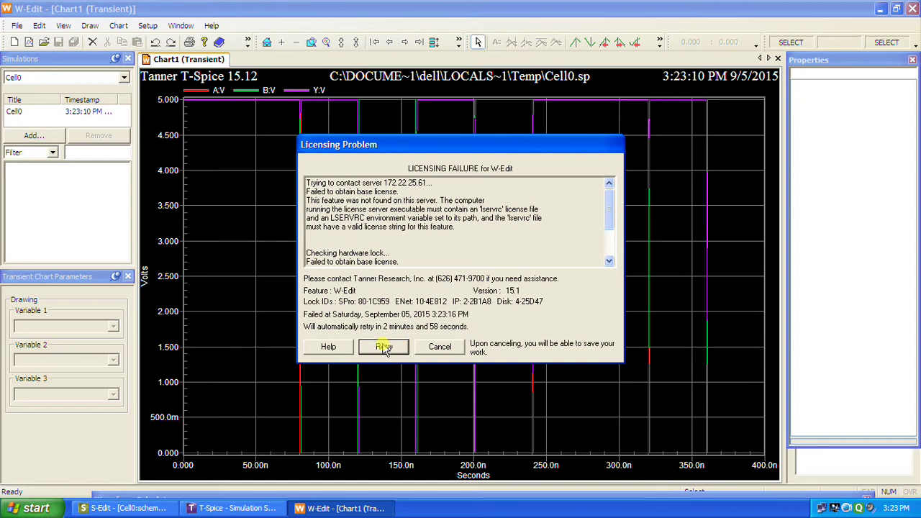
left_click(382, 350)
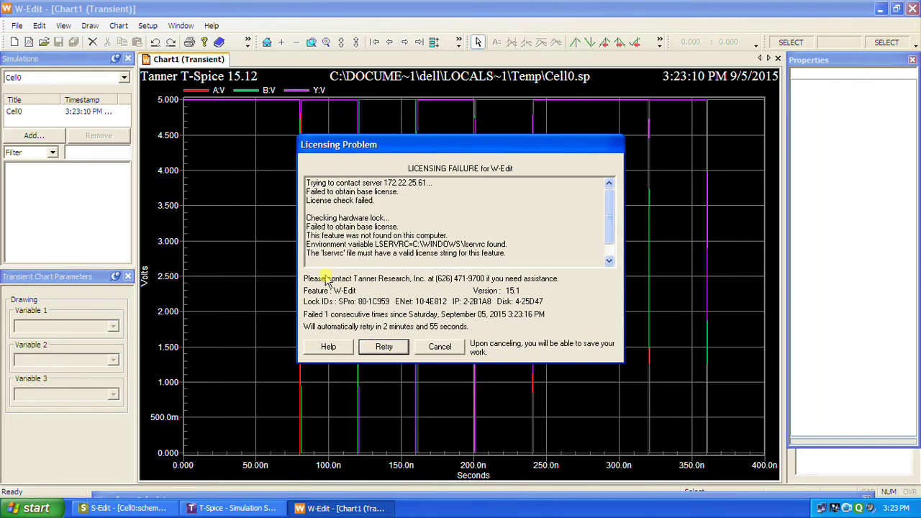
left_click(384, 348)
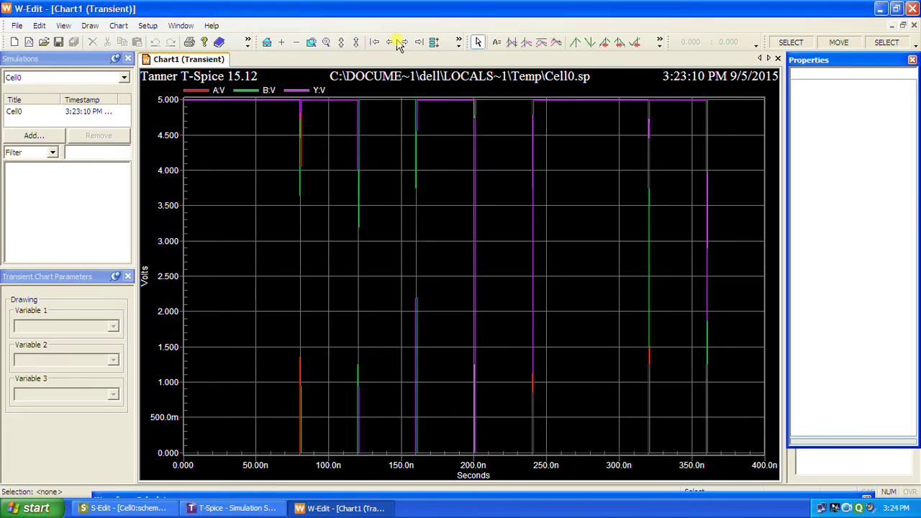
Expand the transient chart into separate plots for each trace, and highlight the A:V and B:V traces in turn.
left_click(435, 43)
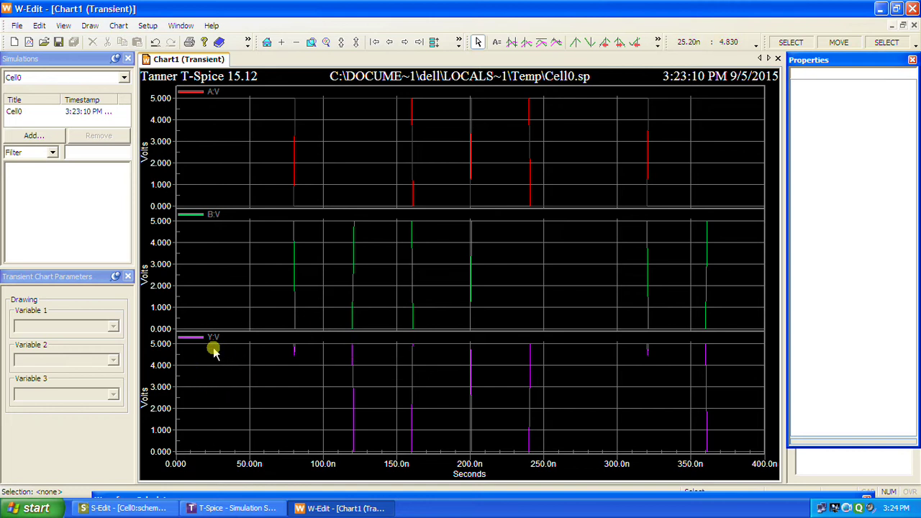
left_click(215, 96)
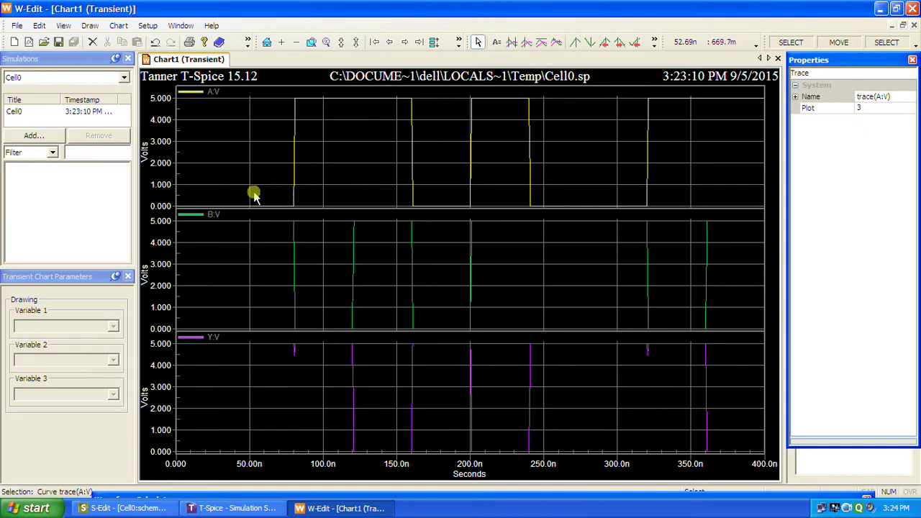
left_click(190, 213)
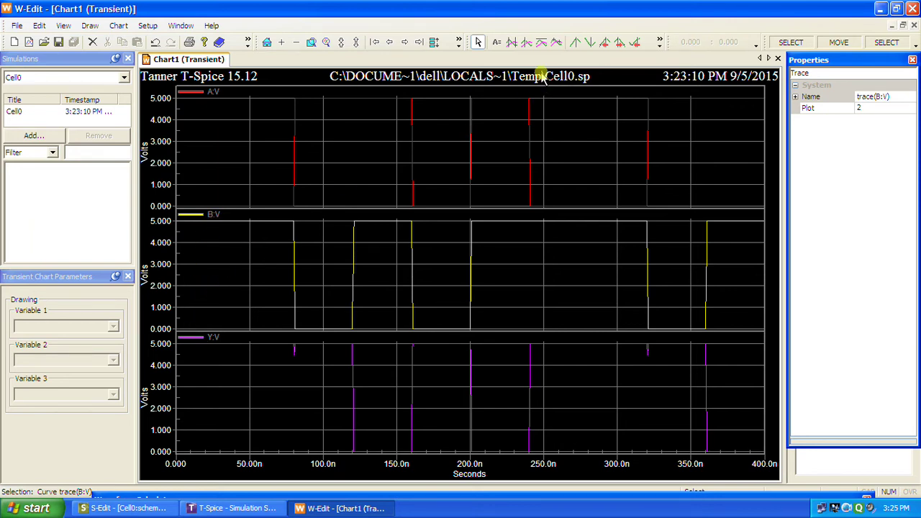
left_click(333, 156)
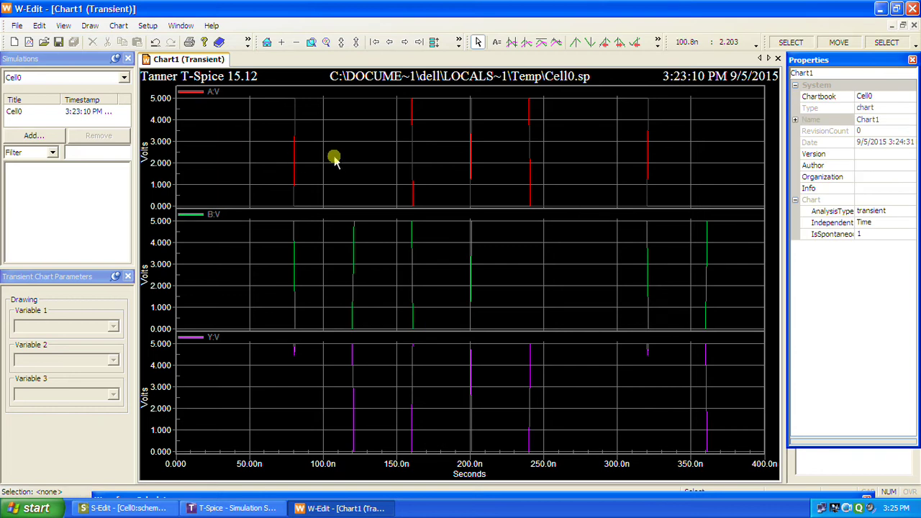
Place a text label "0" in the A:V plot at about 34 ns and 2.5 V.
left_click(496, 42)
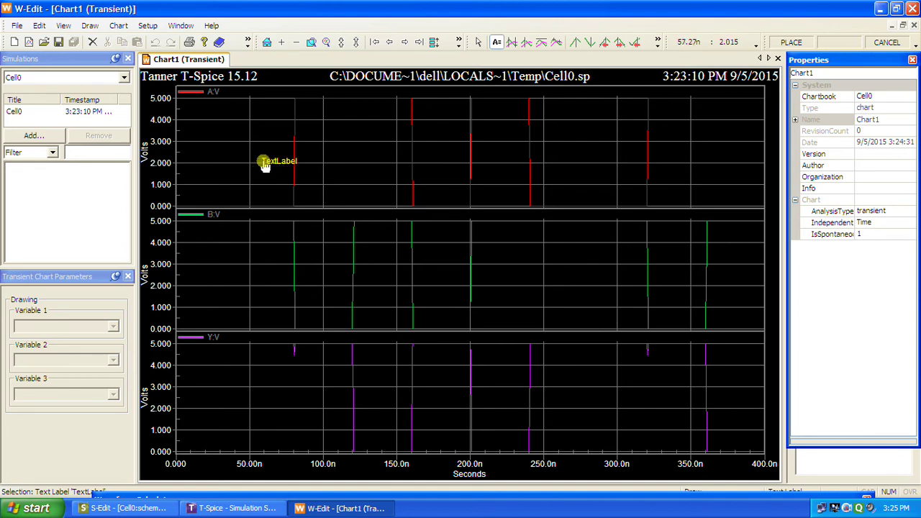
left_click(227, 151)
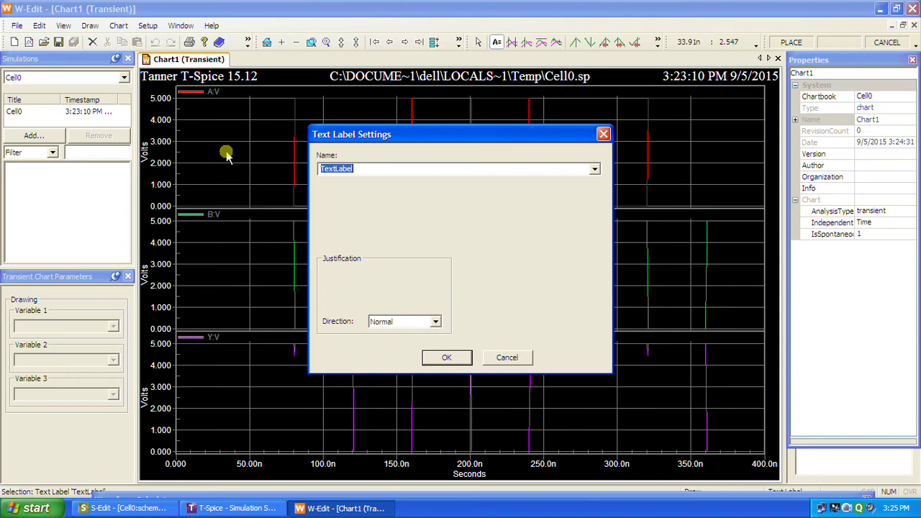
left_click(558, 169)
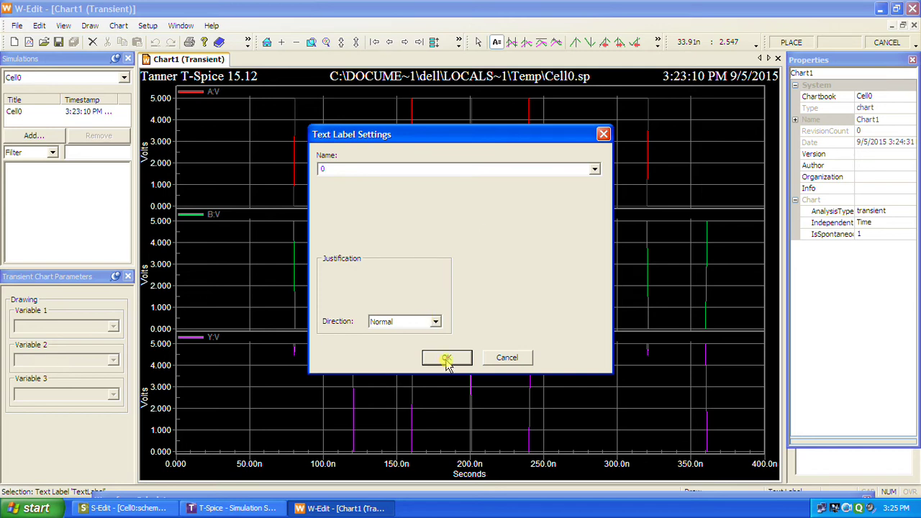
left_click(594, 170)
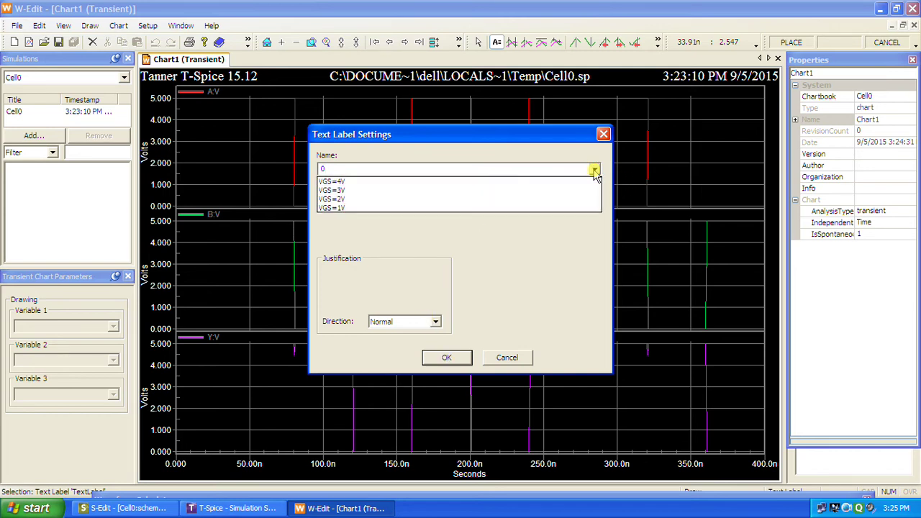
left_click(594, 172)
left_click(446, 358)
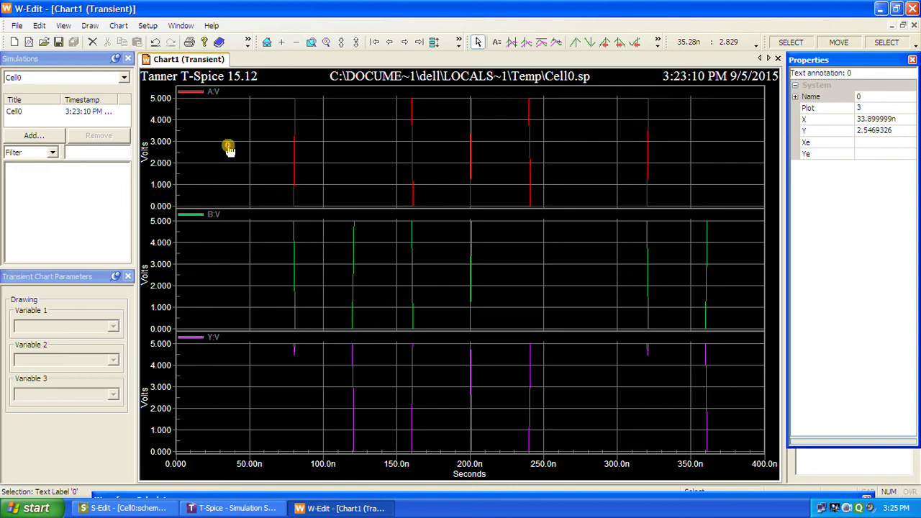
mouse_move(228, 146)
left_mouse_down()
mouse_move(259, 149)
mouse_move(230, 150)
left_mouse_up()
left_click(338, 152)
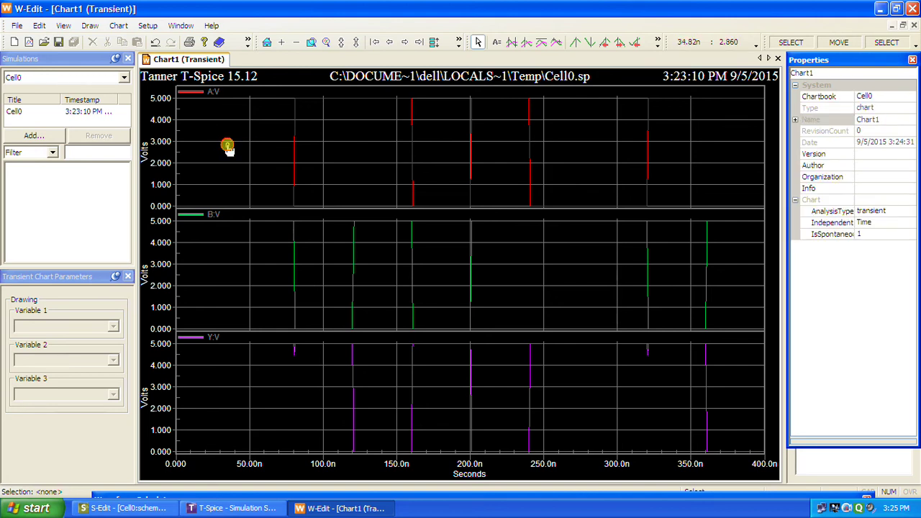
left_click(227, 148)
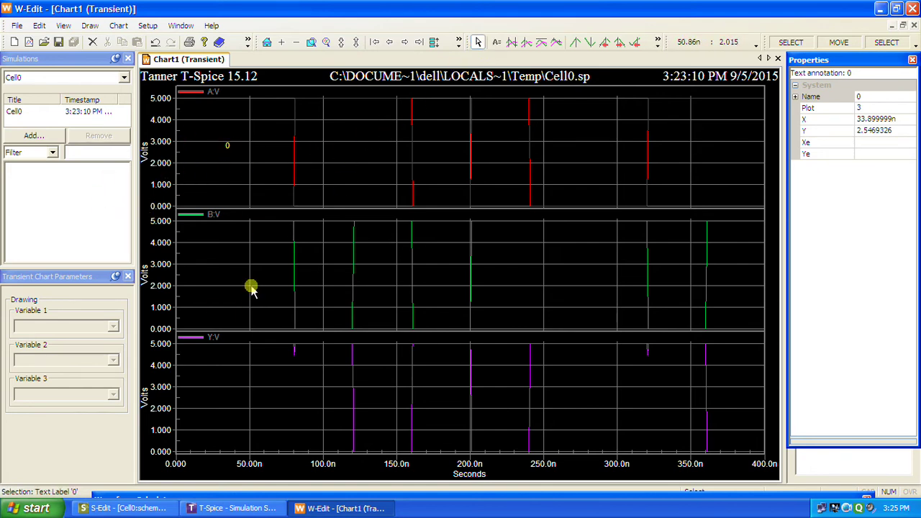
left_click(288, 259)
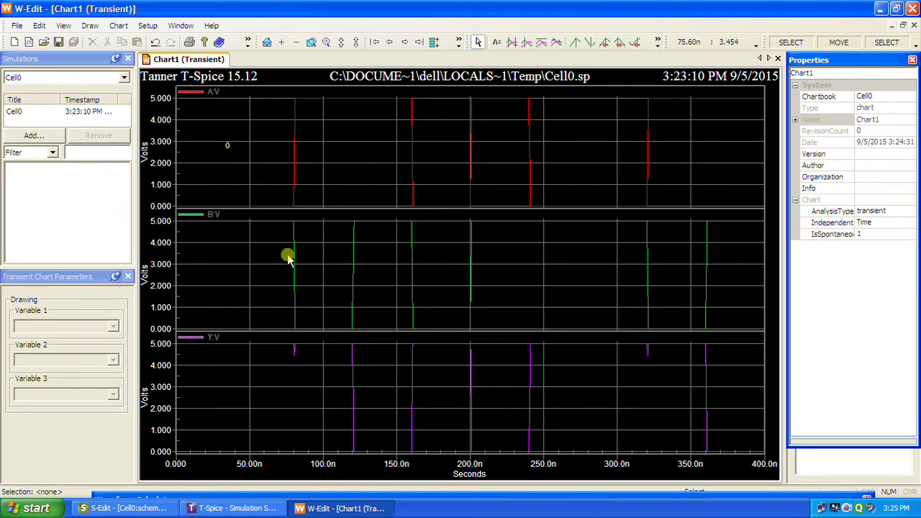
Place a text label "1" in the B:V plot at about 33 ns and 3.6 V.
left_click(212, 217)
left_click(497, 42)
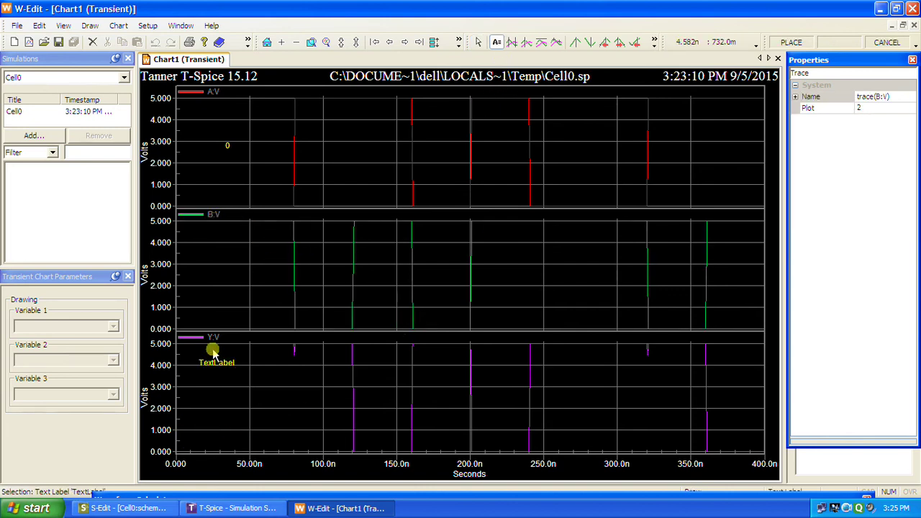
left_click(232, 266)
type("1")
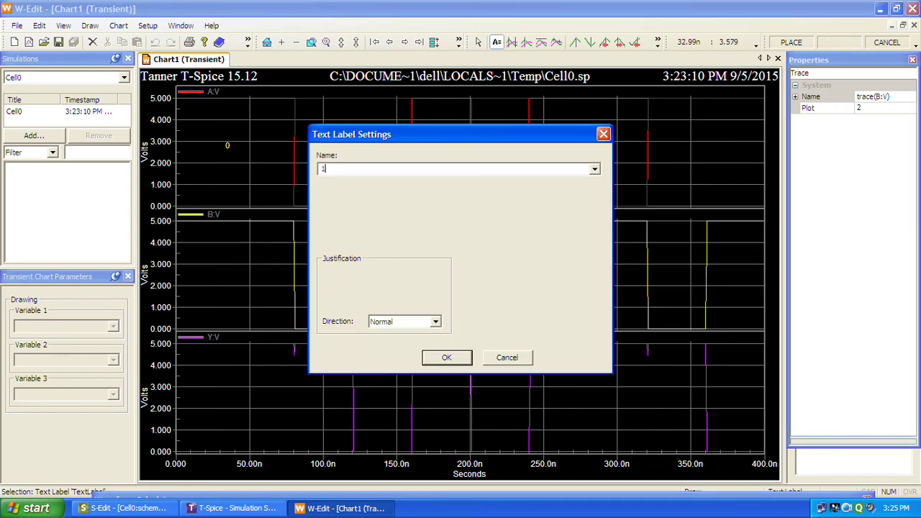
left_click(447, 358)
left_click(256, 353)
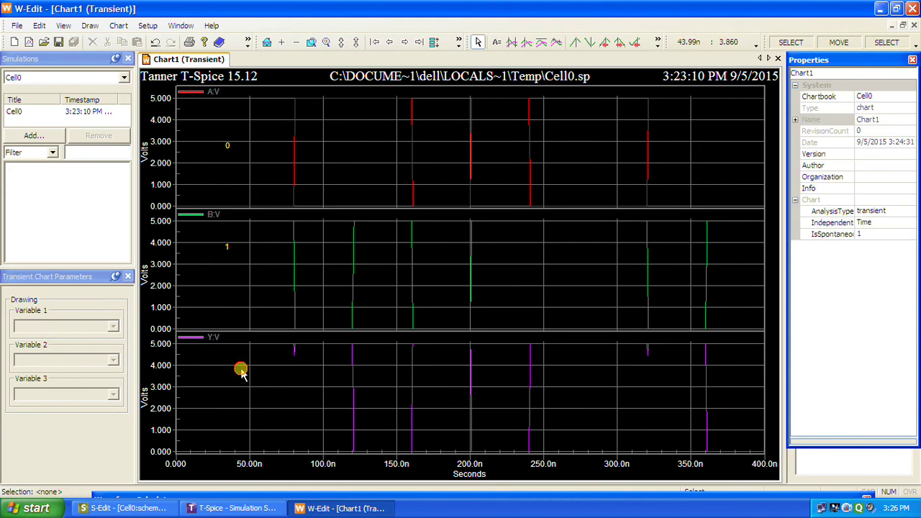
Place a text label "1" in the Y:V plot at about 37 ns and 3.6 V.
left_click(496, 42)
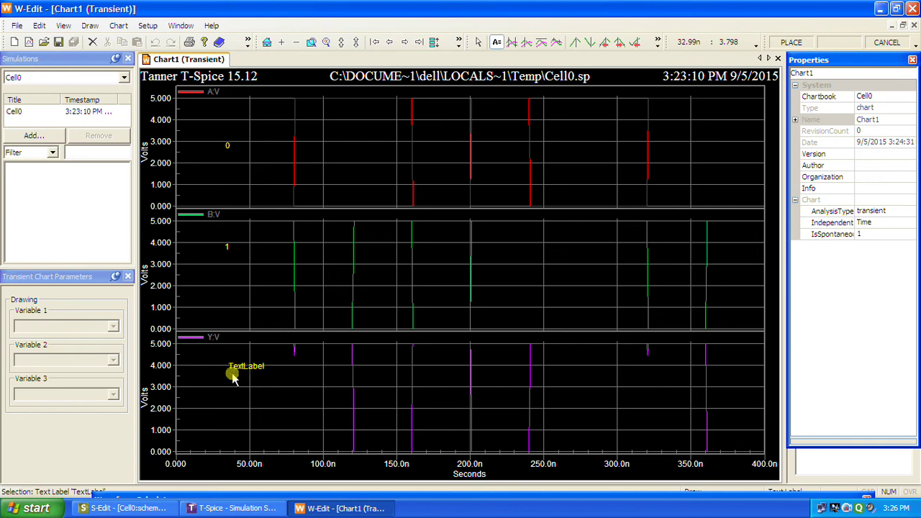
left_click(231, 377)
type("1")
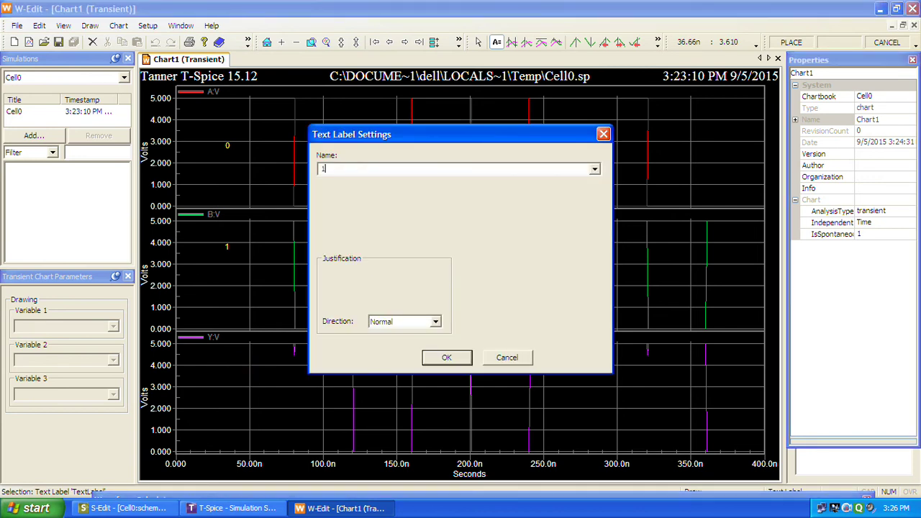
left_click(440, 355)
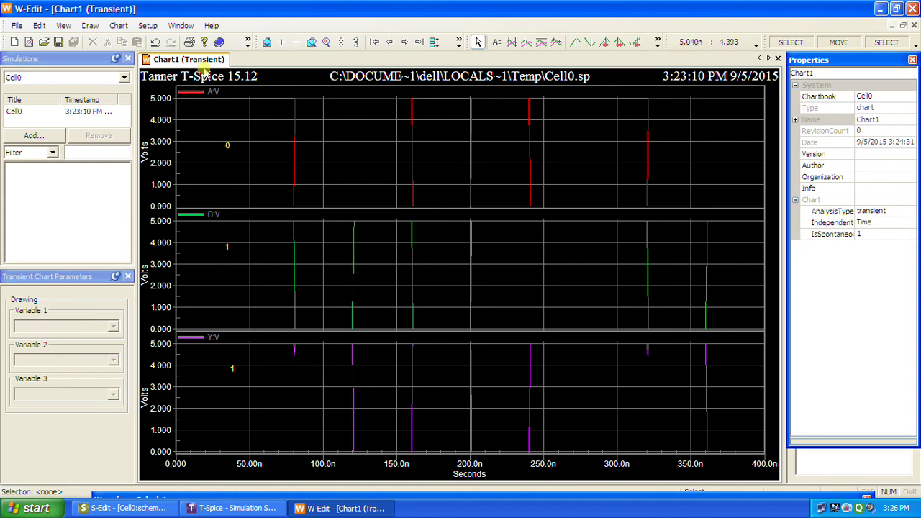
Switch to T-Spice and maximize the Simulation Status window to examine the run log.
left_click(881, 8)
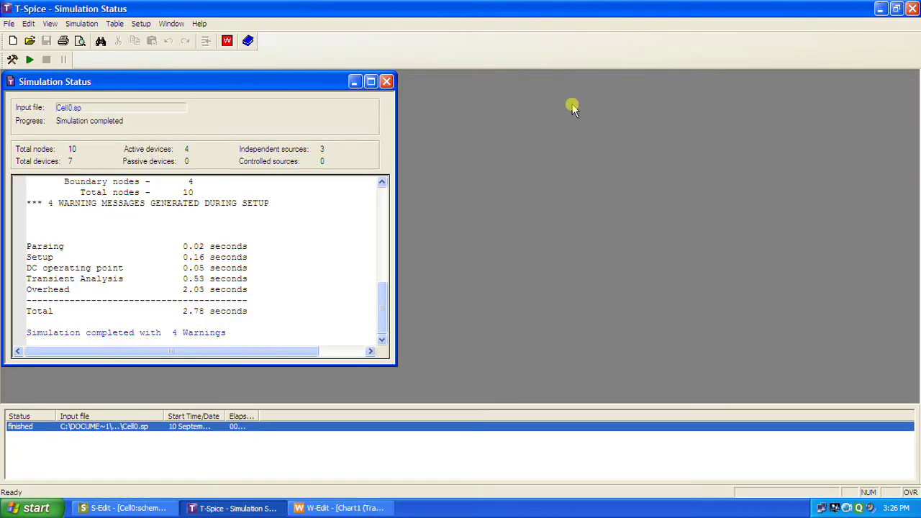
left_click(880, 8)
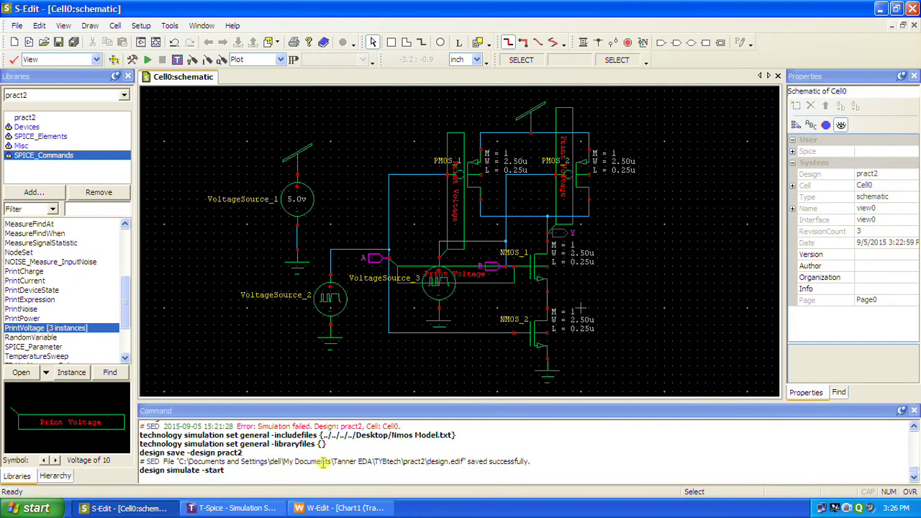
left_click(234, 508)
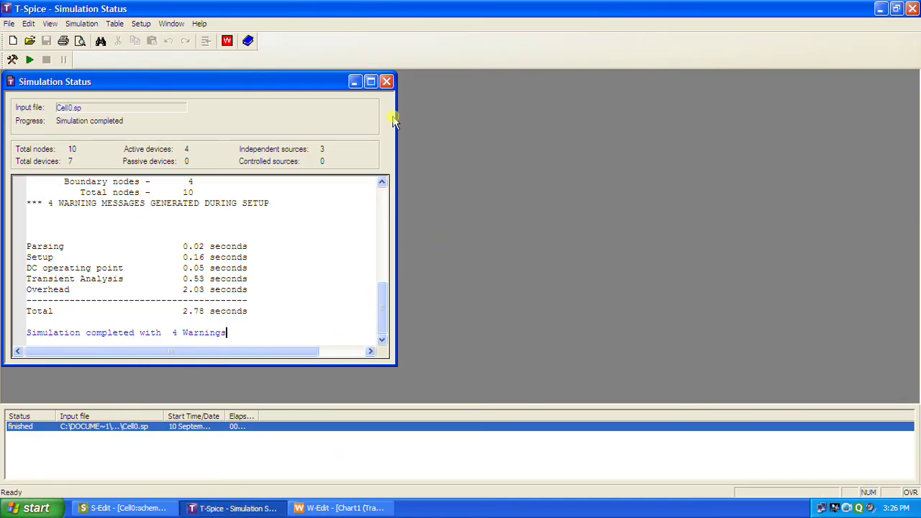
left_click(371, 81)
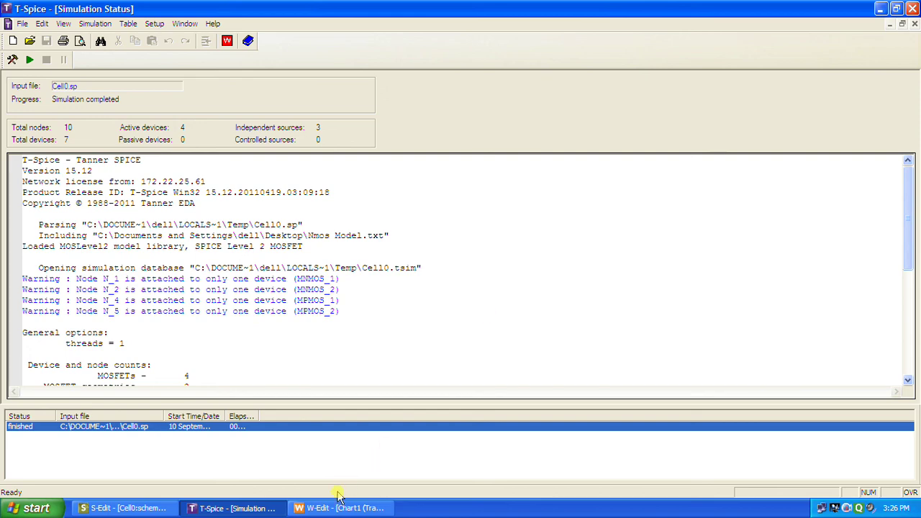
Review the labelled waveforms in W-Edit, and minimize the W-Edit, T-Spice and S-Edit windows.
left_click(320, 507)
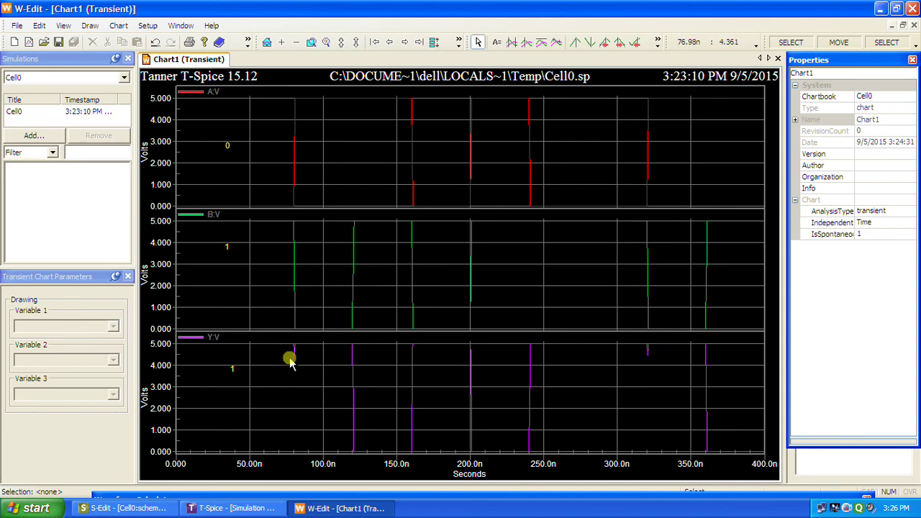
left_click(879, 9)
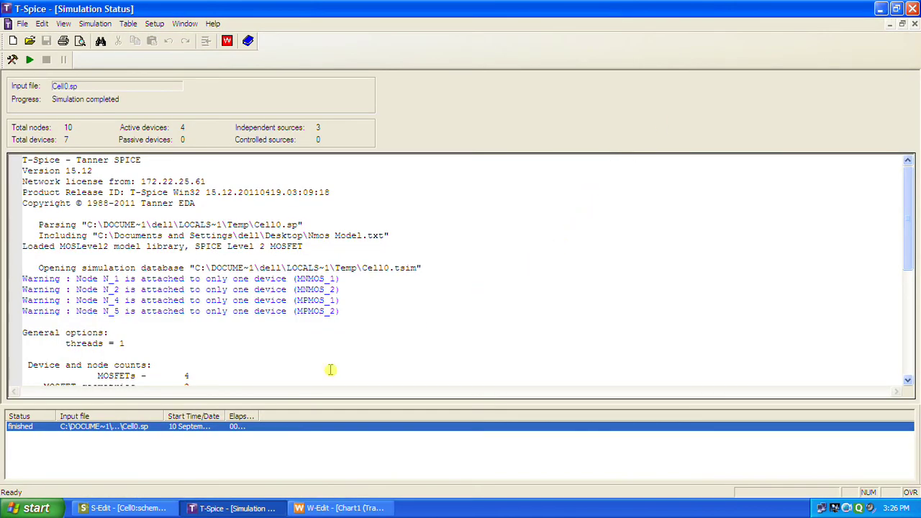
left_click(253, 509)
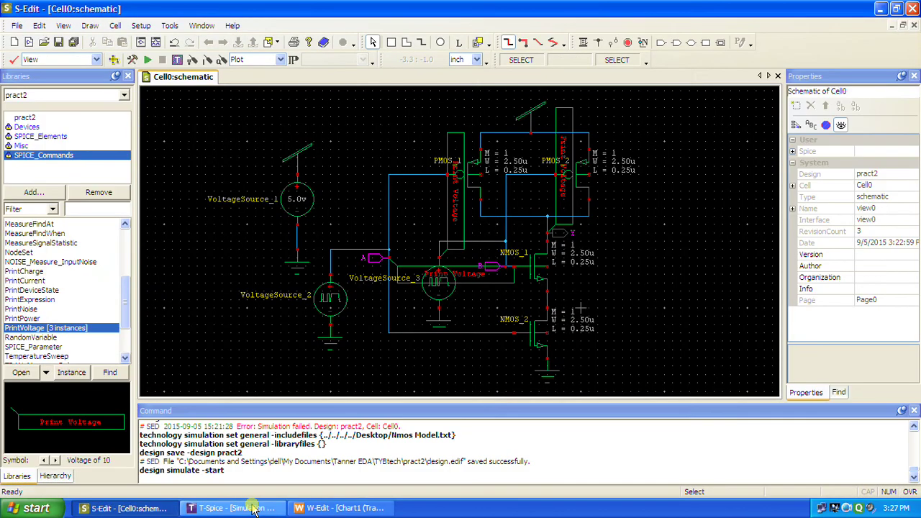
left_click(124, 509)
left_click(124, 509)
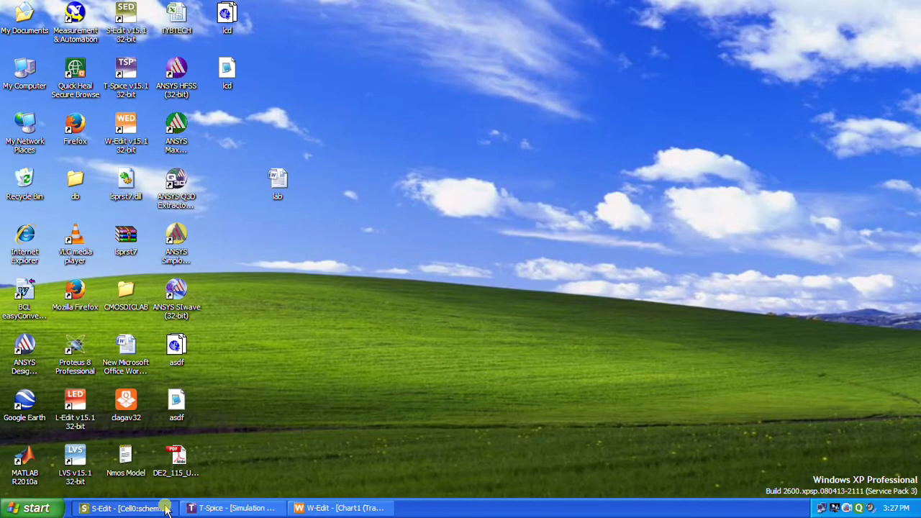